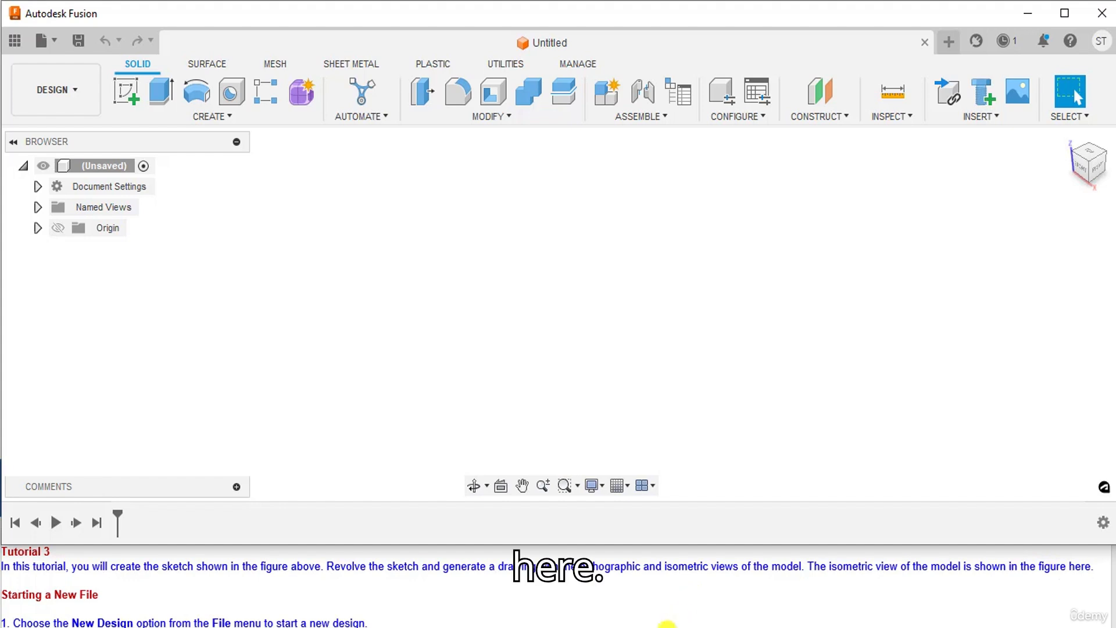
Step: Glance at the part's reference drawing, then return to the Fusion design
{"action": "left_click", "coordinate": [667, 627]}
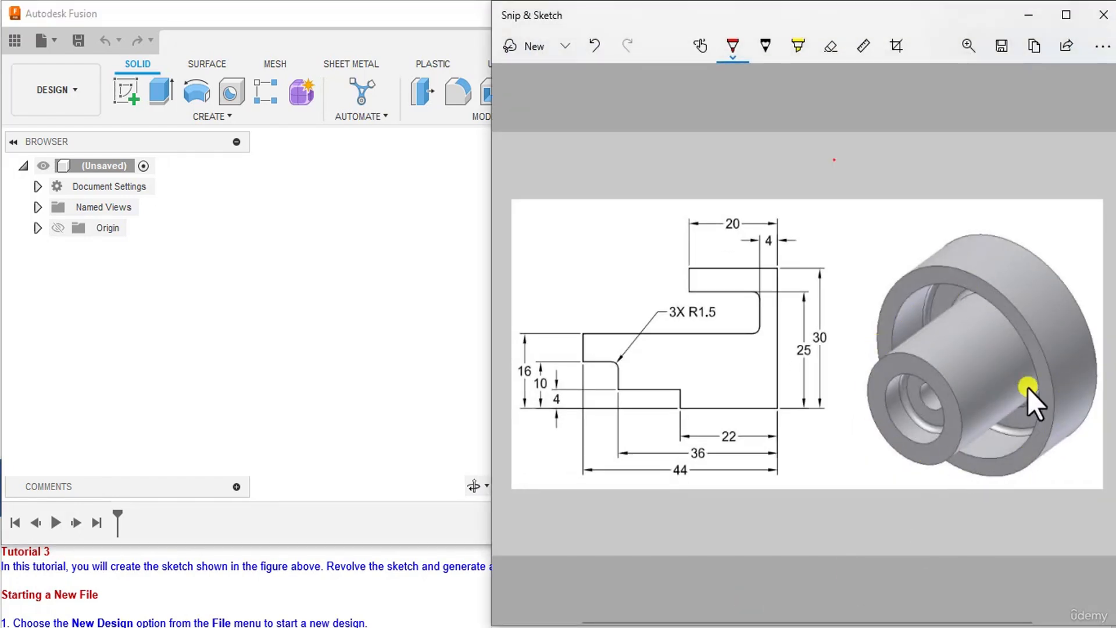
{"action": "left_click", "coordinate": [667, 627]}
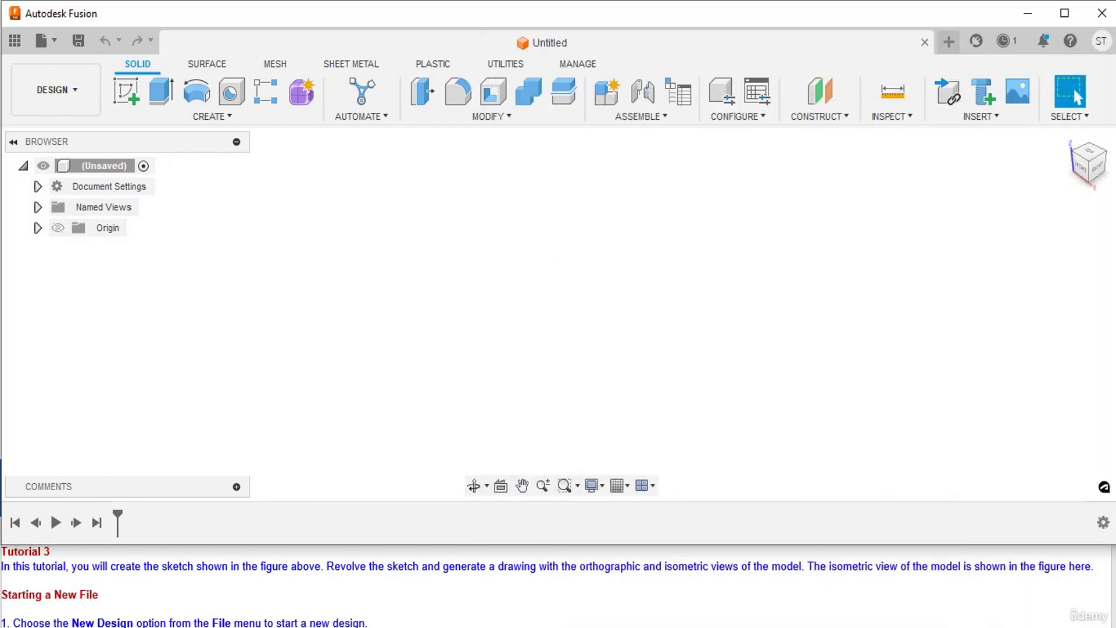
{"action": "scroll", "coordinate": [208, 603], "scroll_direction": "down", "scroll_amount": 1}
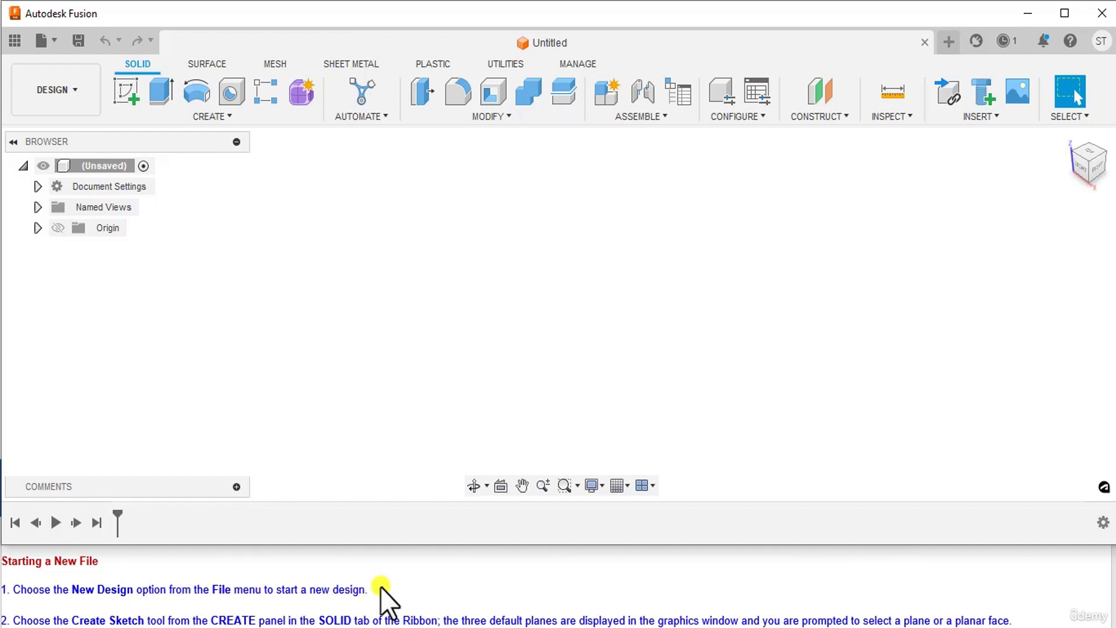
Step: Create a new blank design from the File menu
{"action": "left_click", "coordinate": [56, 49]}
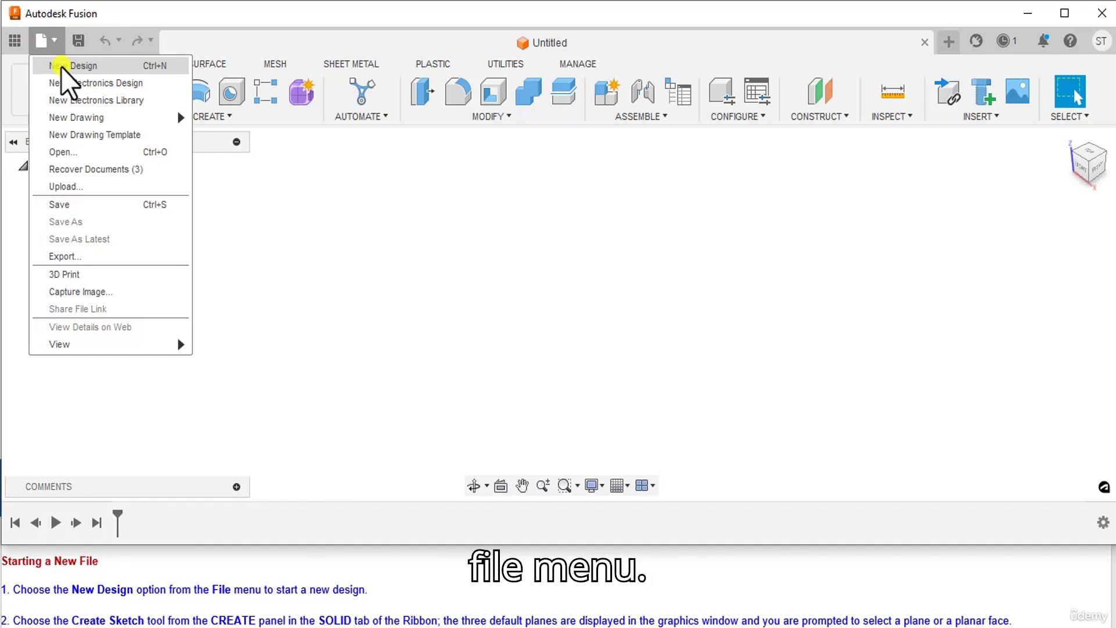
{"action": "left_click", "coordinate": [61, 67]}
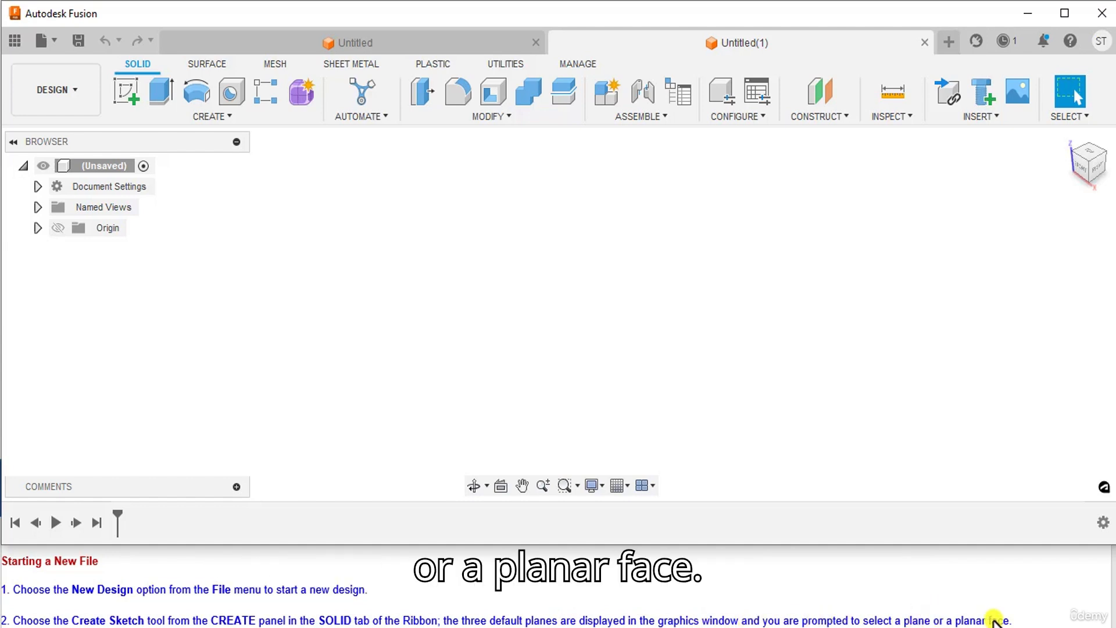
{"action": "scroll", "coordinate": [991, 605], "scroll_direction": "down", "scroll_amount": 1}
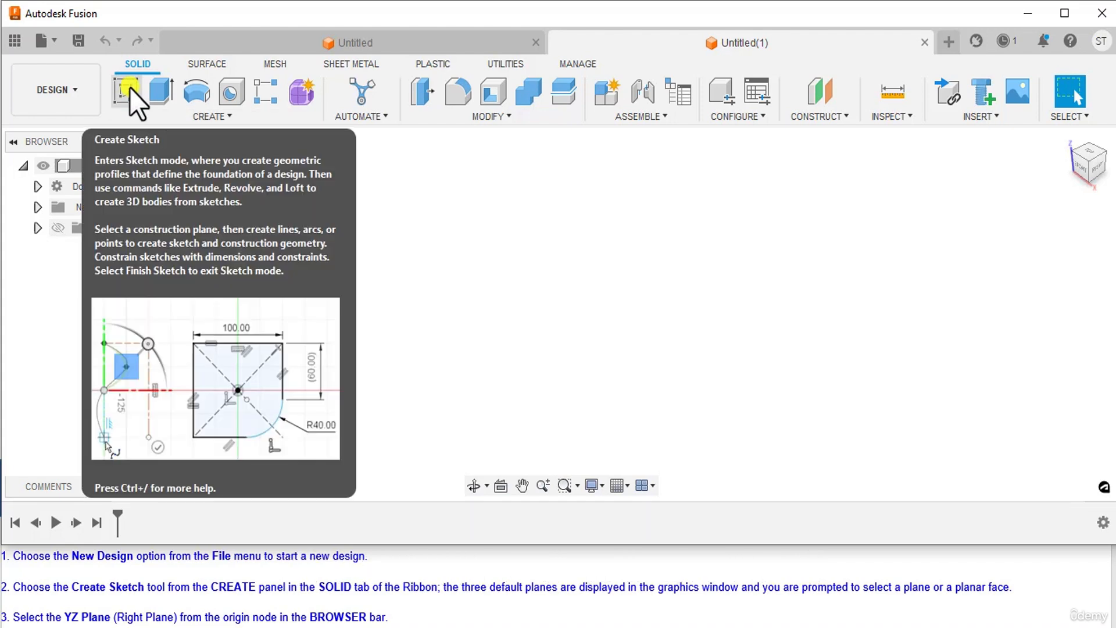
Step: Start a sketch on the YZ plane, picked from the Browser's Origin folder
{"action": "left_click", "coordinate": [130, 89]}
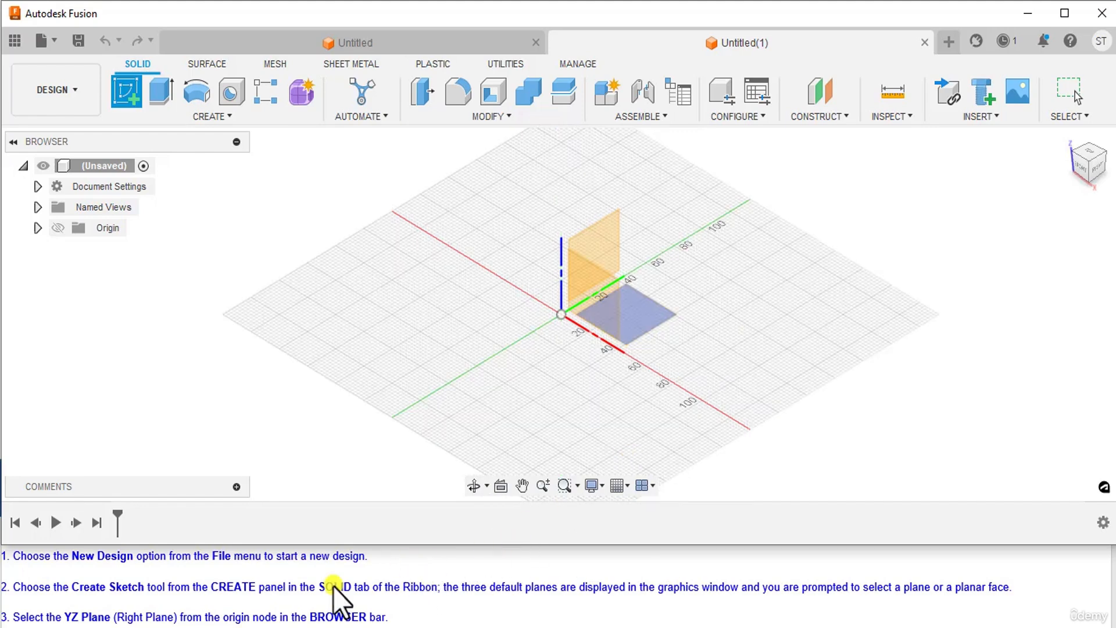
{"action": "scroll", "coordinate": [110, 610], "scroll_direction": "down", "scroll_amount": 1}
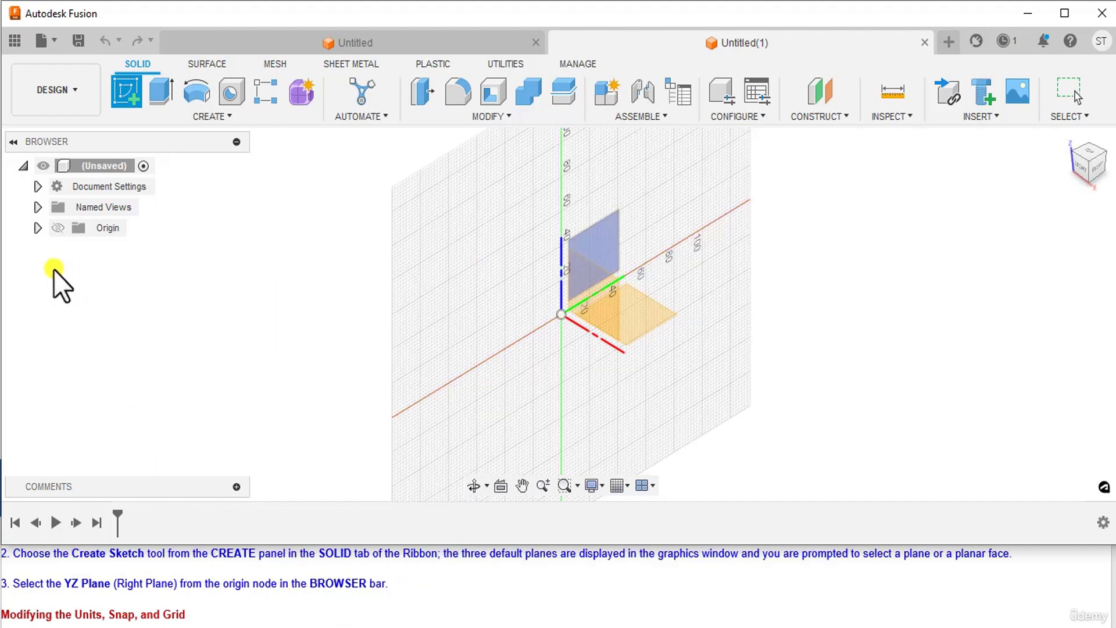
{"action": "left_click", "coordinate": [37, 228]}
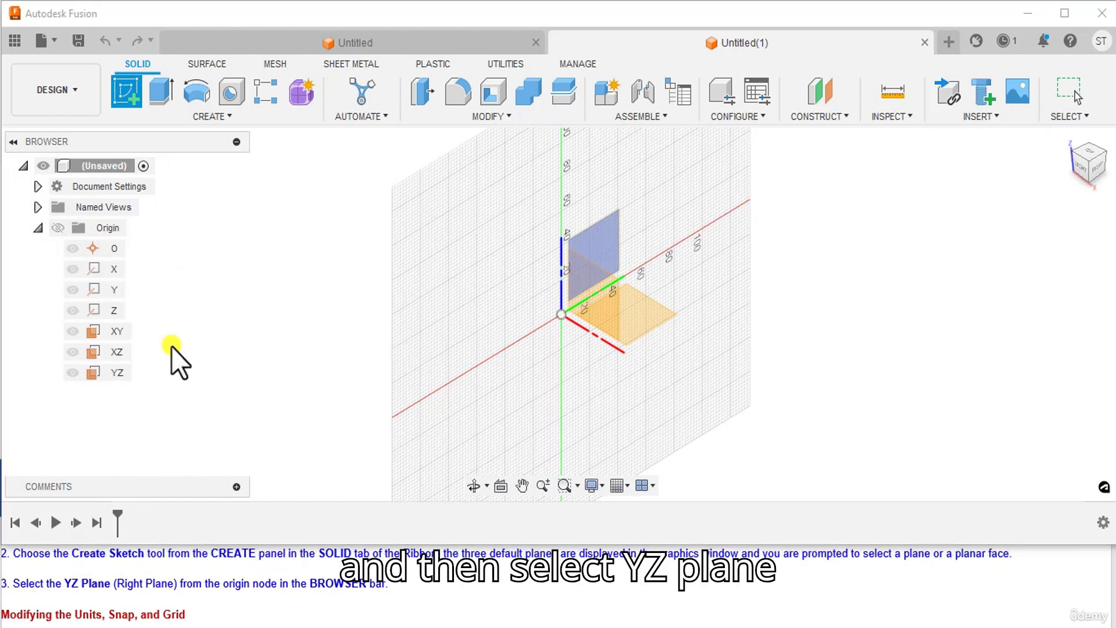
{"action": "left_click", "coordinate": [118, 372]}
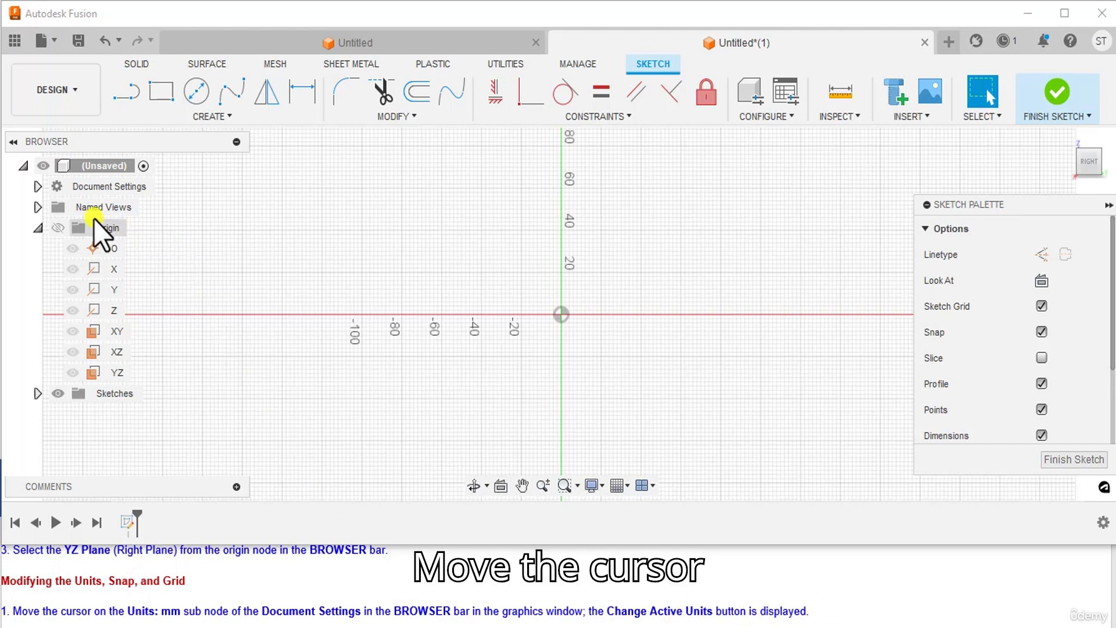
Step: Confirm the Document Settings units are millimetres and cancel the unit dialog unchanged
{"action": "left_click", "coordinate": [39, 188]}
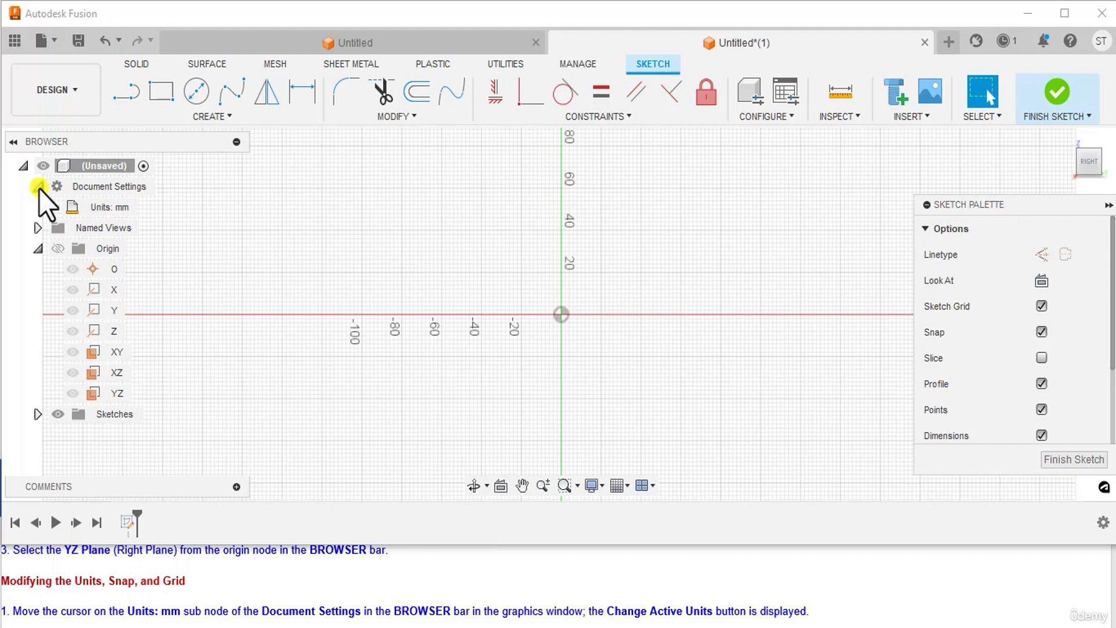
{"action": "mouse_move", "coordinate": [96, 204]}
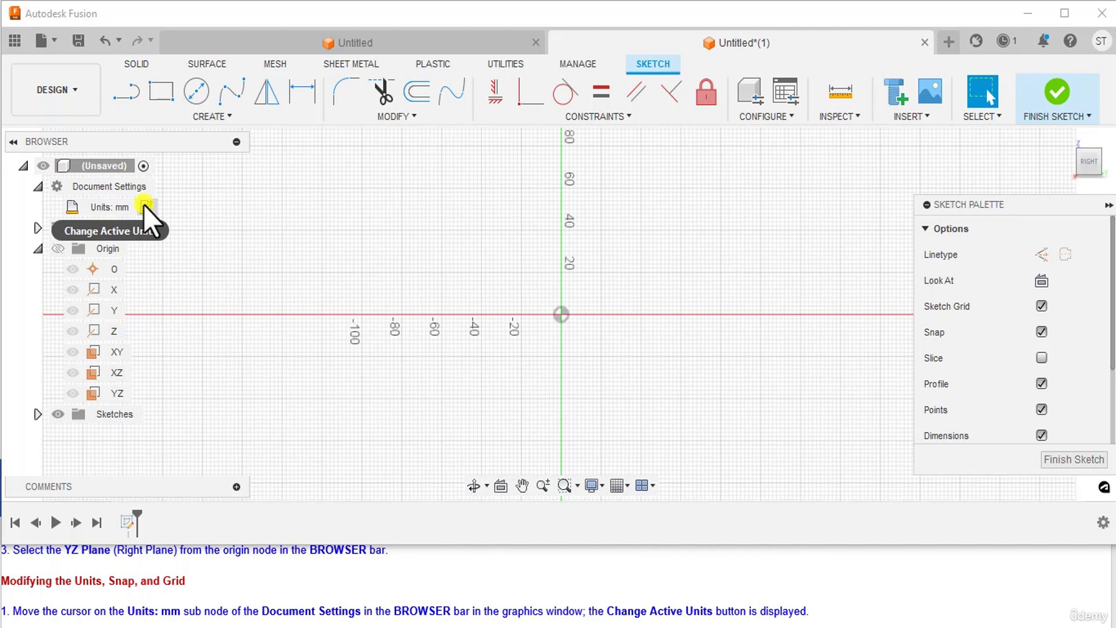
{"action": "scroll", "coordinate": [204, 600], "scroll_direction": "down", "scroll_amount": 1}
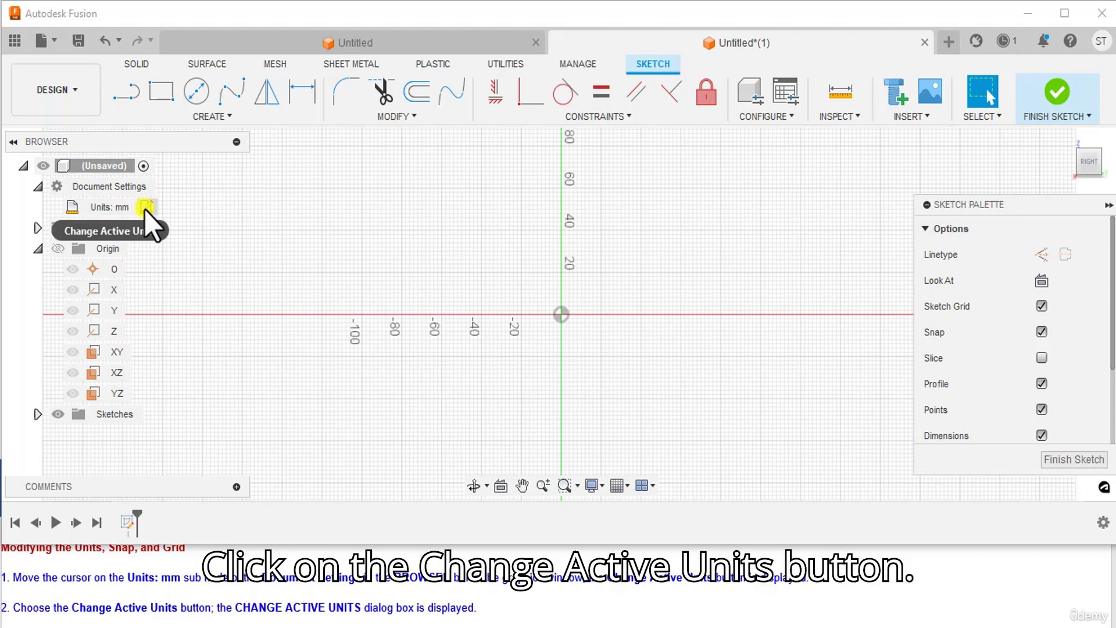
{"action": "left_click", "coordinate": [145, 207]}
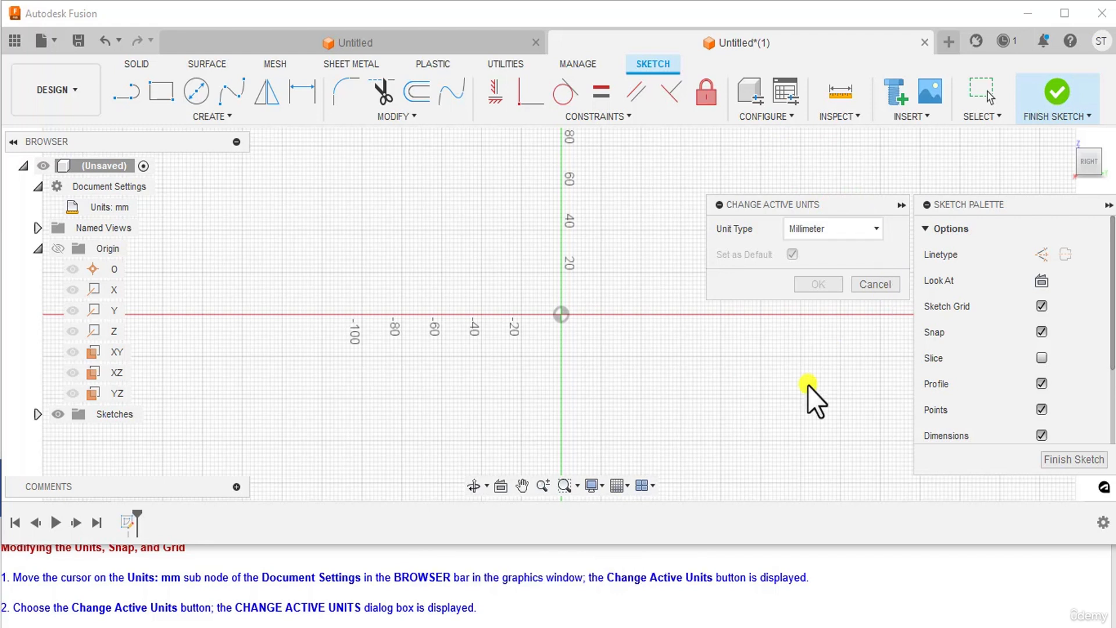
{"action": "scroll", "coordinate": [139, 610], "scroll_direction": "down", "scroll_amount": 1}
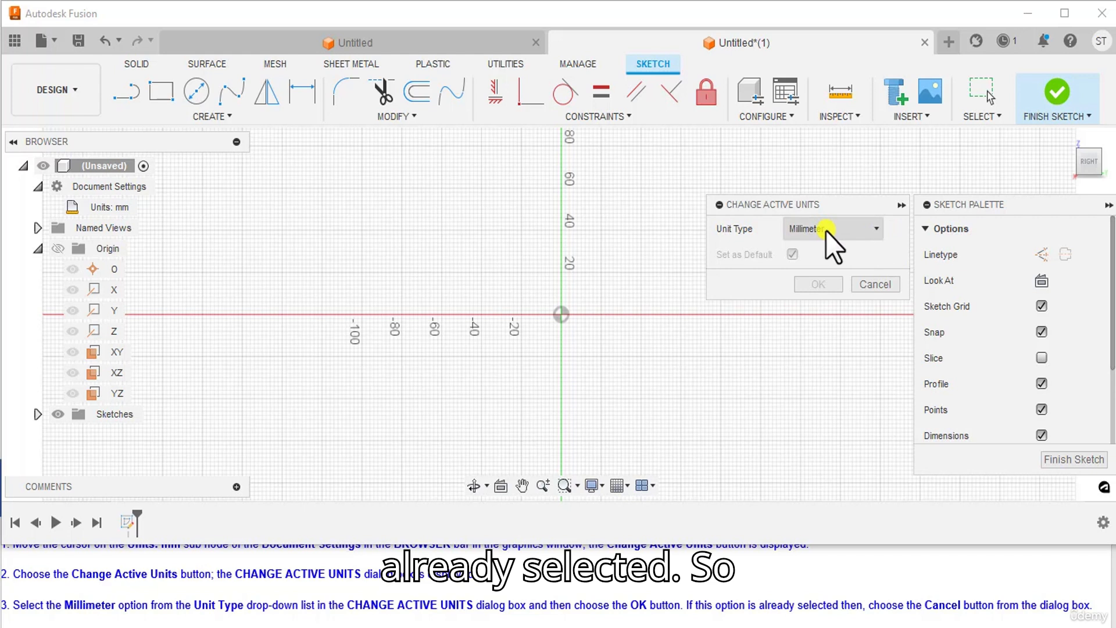
{"action": "left_click", "coordinate": [871, 284]}
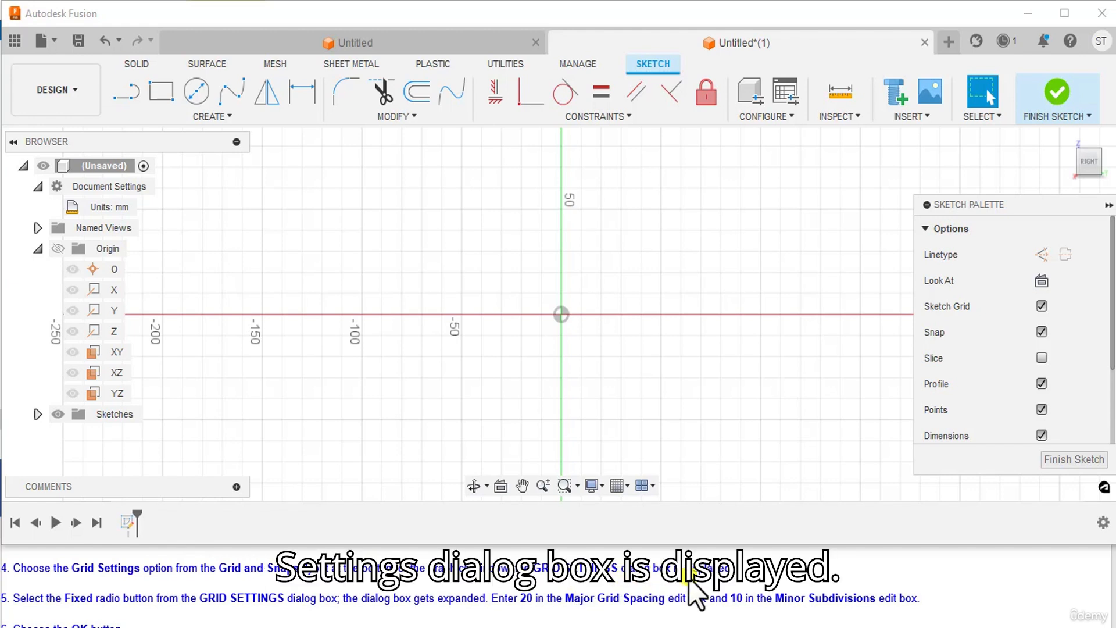
Step: Set a fixed sketch grid with 20 mm major spacing and 10 minor subdivisions
{"action": "left_click", "coordinate": [628, 486]}
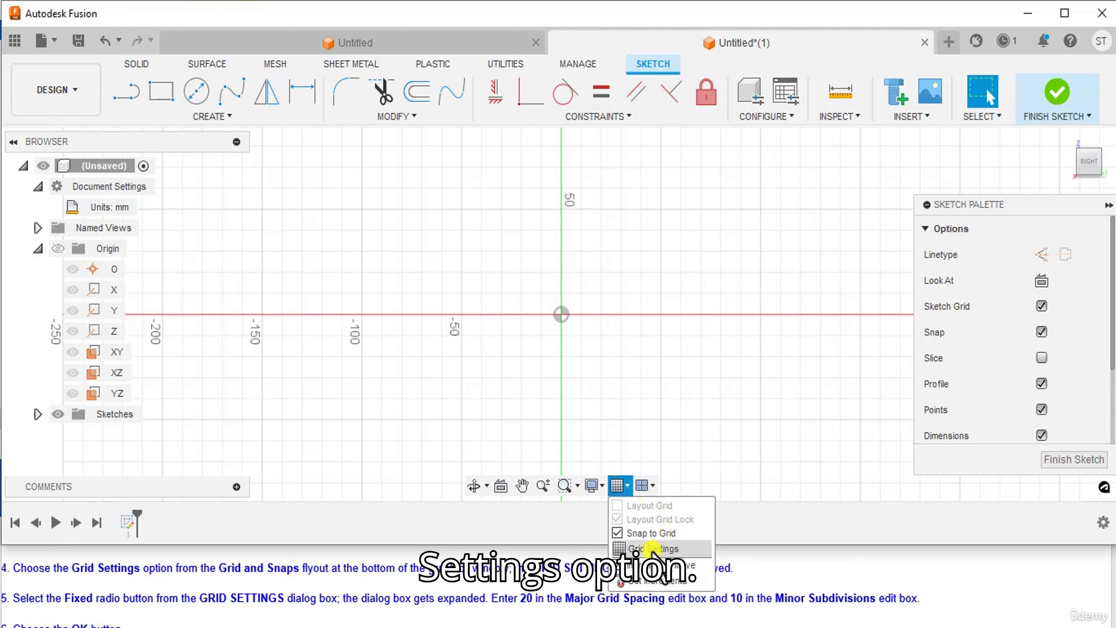
{"action": "left_click", "coordinate": [652, 549]}
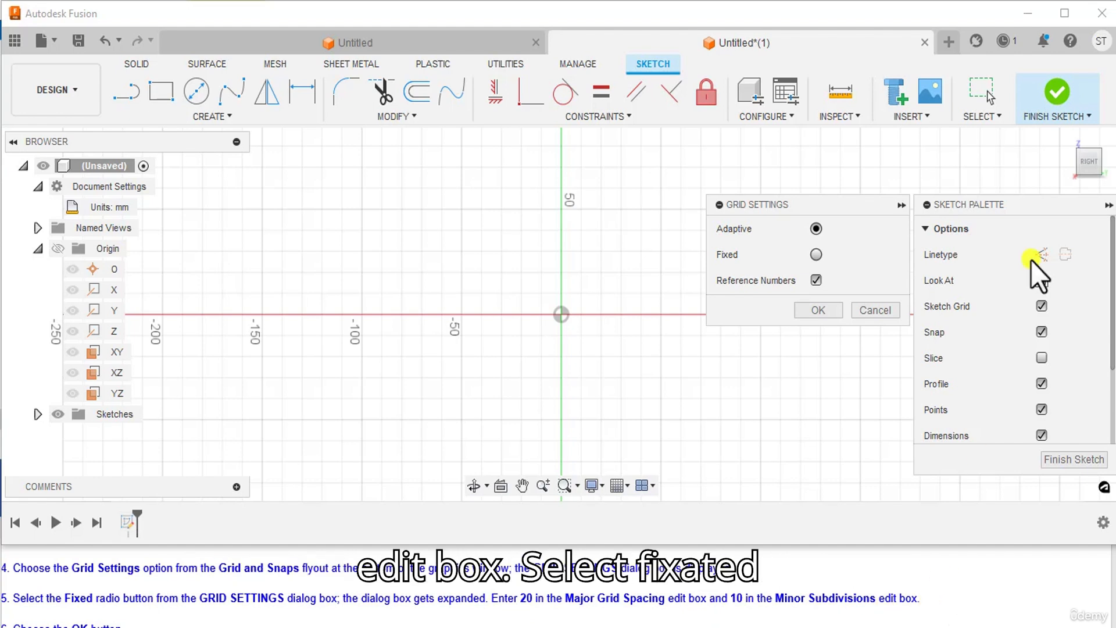
{"action": "left_click", "coordinate": [818, 254]}
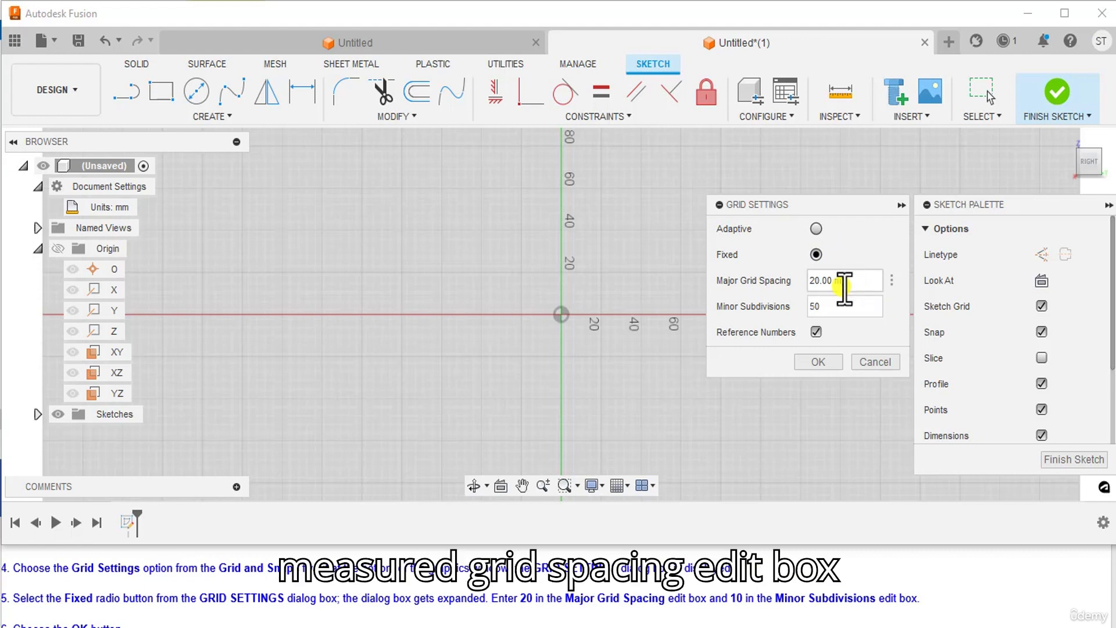
{"action": "left_click_drag", "start_coordinate": [848, 284], "coordinate": [803, 285]}
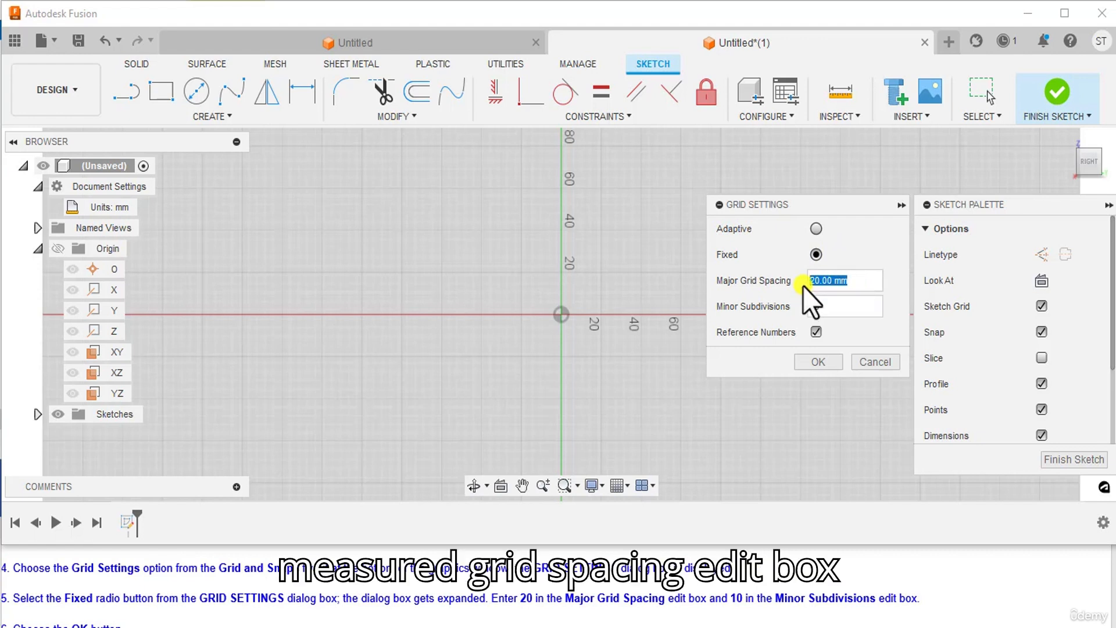
{"action": "type", "text": "20"}
{"action": "key", "text": "Tab"}
{"action": "type", "text": "50"}
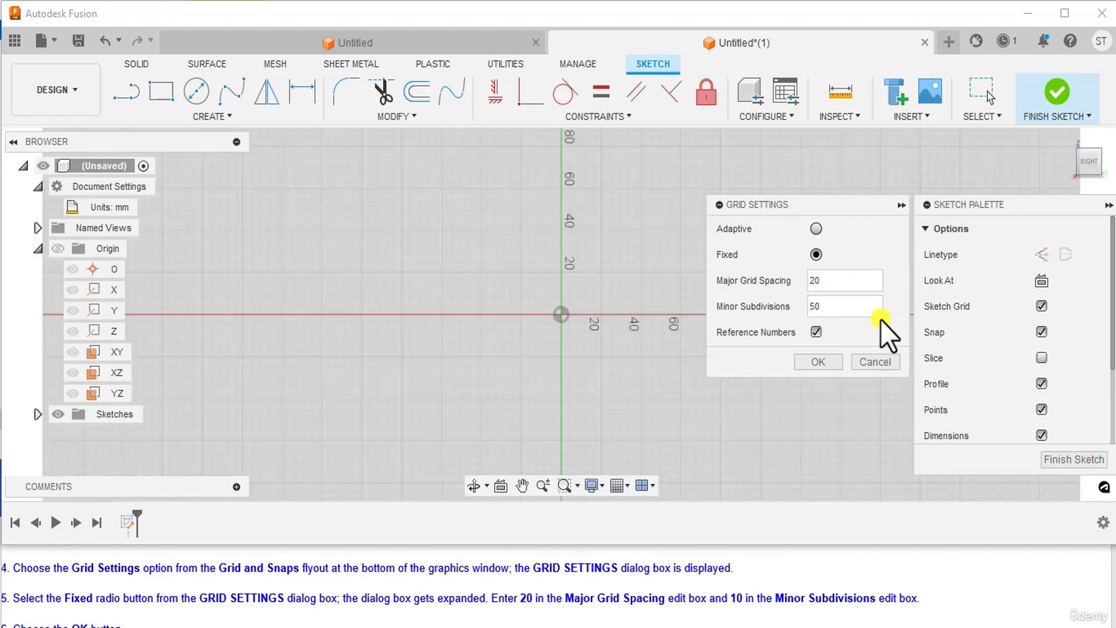
{"action": "left_click_drag", "start_coordinate": [839, 307], "coordinate": [811, 308]}
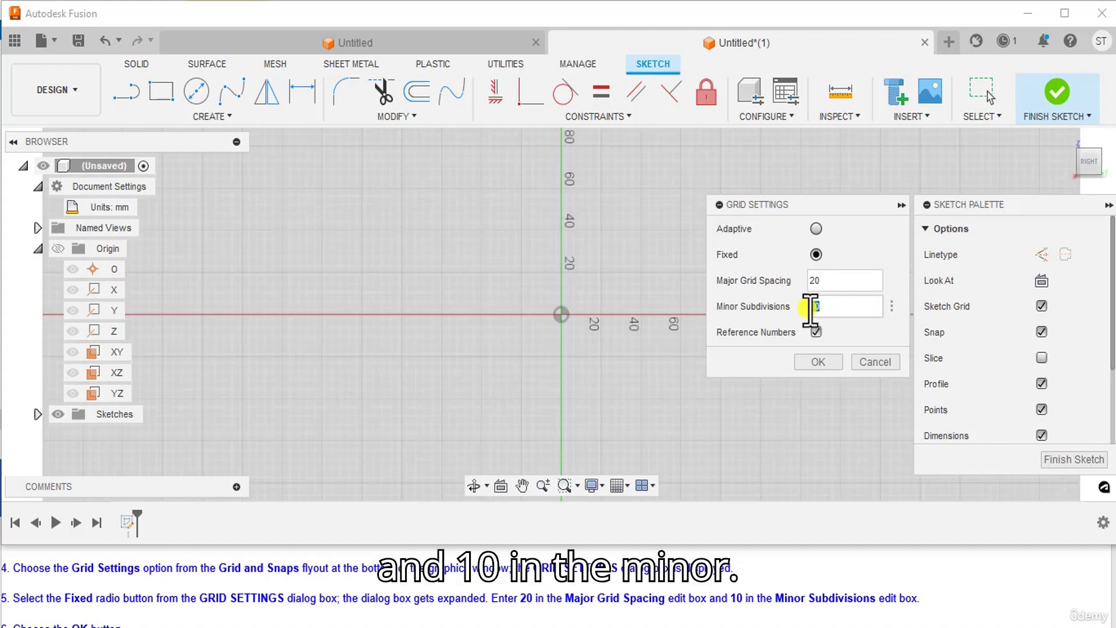
{"action": "key", "text": "BackSpace"}
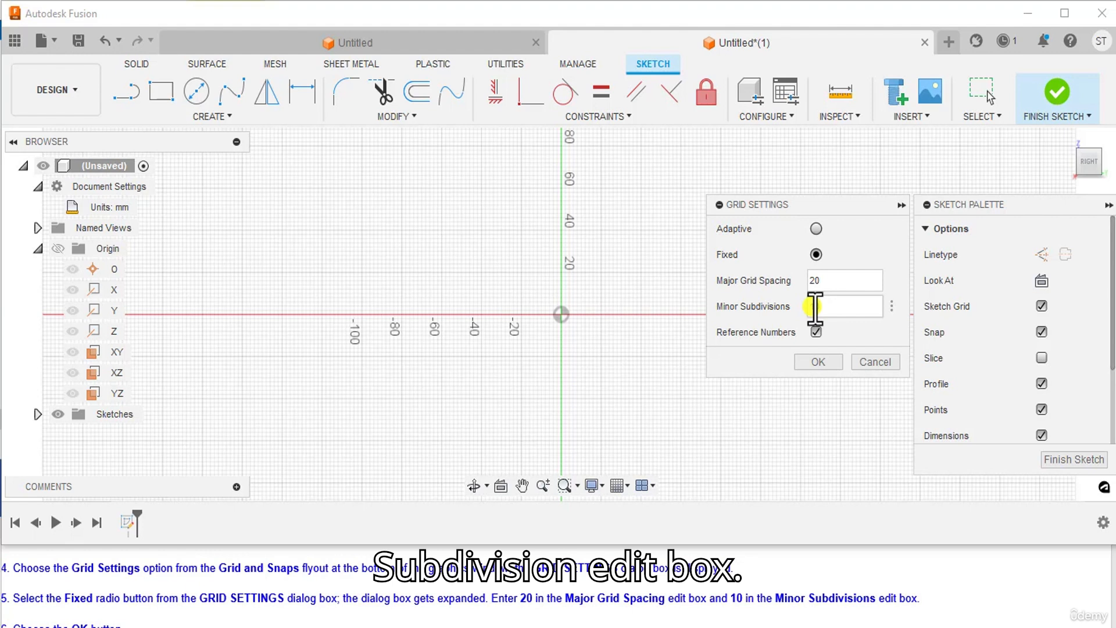
{"action": "type", "text": "10"}
{"action": "scroll", "coordinate": [290, 593], "scroll_direction": "down", "scroll_amount": 1}
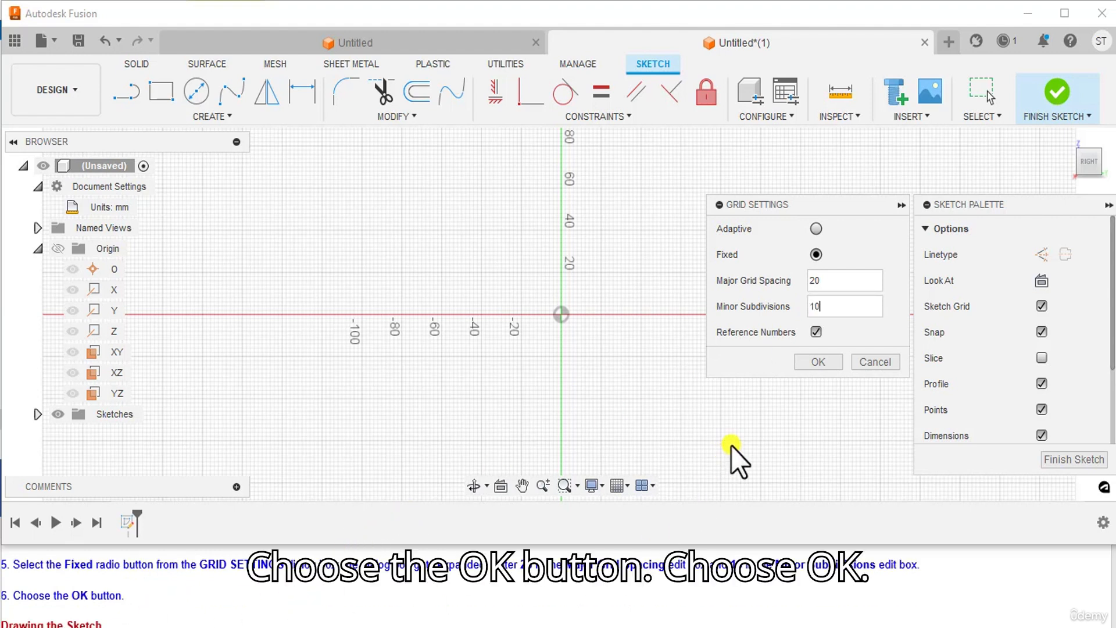
{"action": "left_click", "coordinate": [825, 361]}
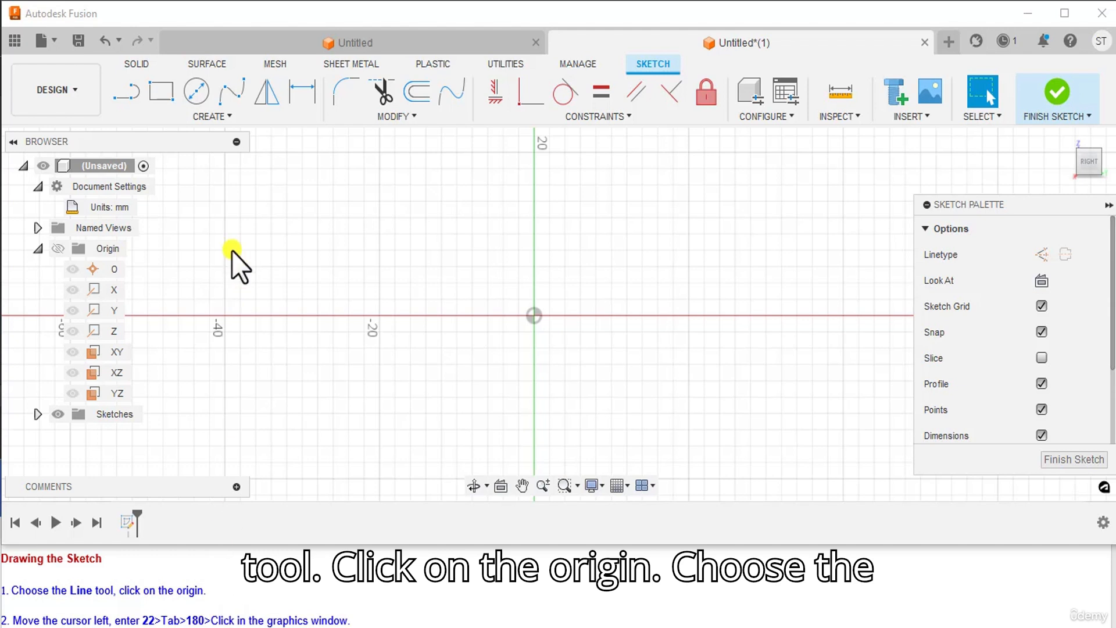
Step: Start a line at the sketch origin and draw 22 mm to the left (180°)
{"action": "left_click", "coordinate": [130, 94]}
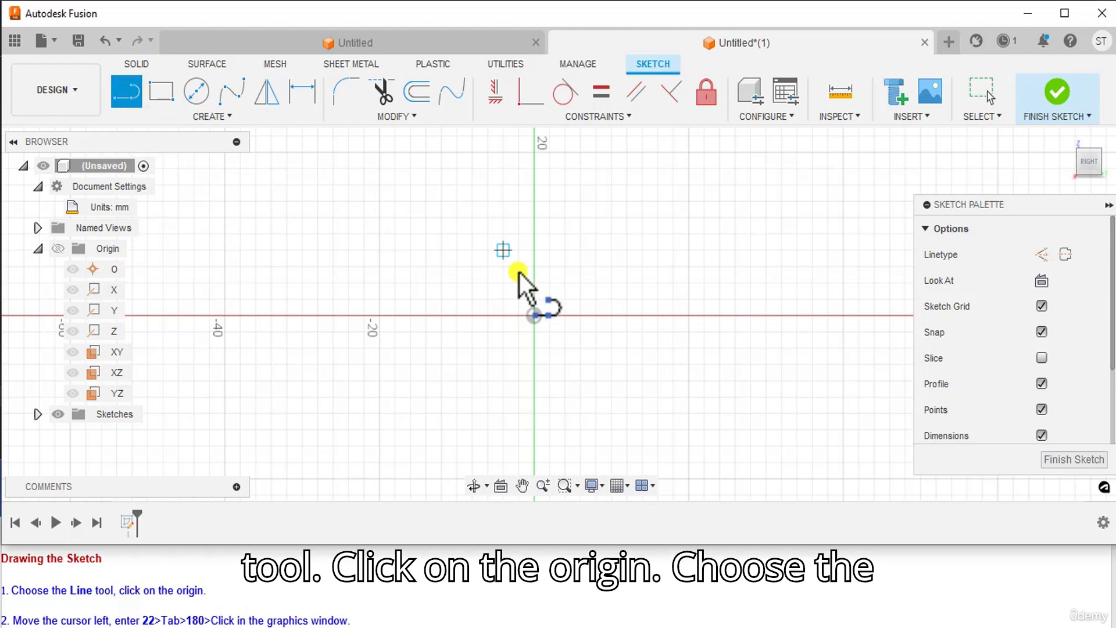
{"action": "left_click", "coordinate": [533, 315]}
{"action": "scroll", "coordinate": [129, 596], "scroll_direction": "down", "scroll_amount": 1}
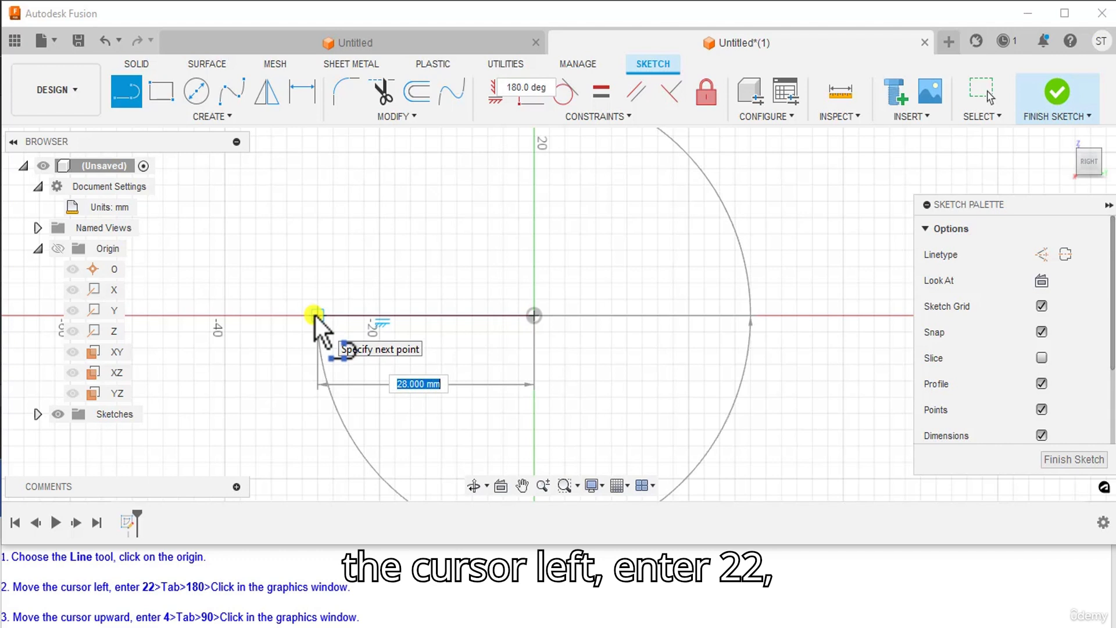
{"action": "scroll", "coordinate": [314, 317], "scroll_direction": "up", "scroll_amount": 2}
{"action": "type", "text": "22"}
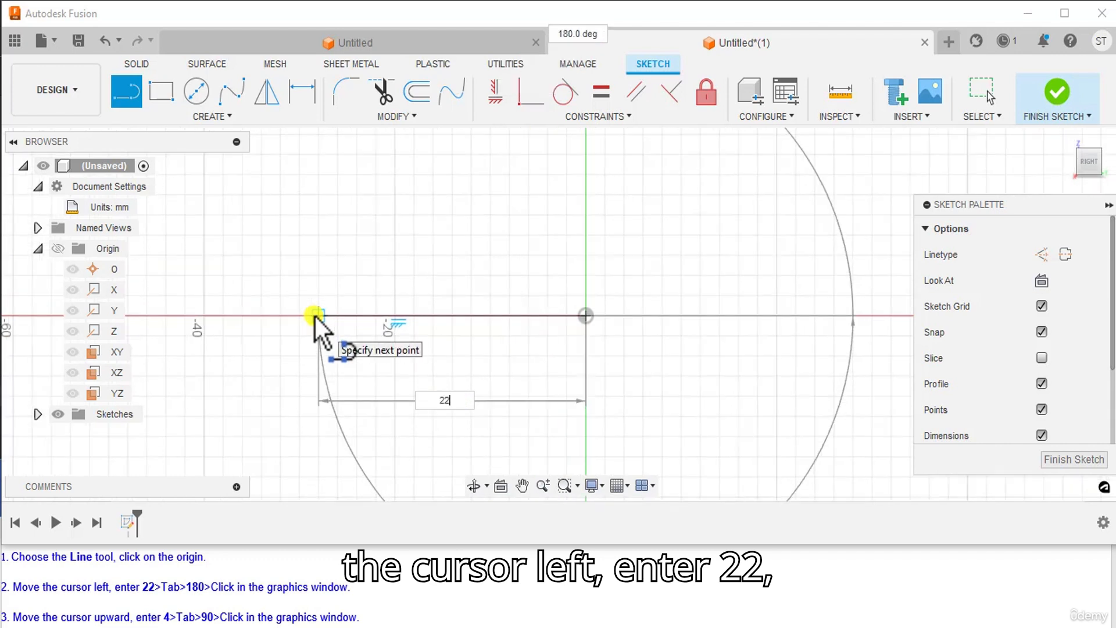
{"action": "key", "text": "Tab"}
{"action": "type", "text": "1"}
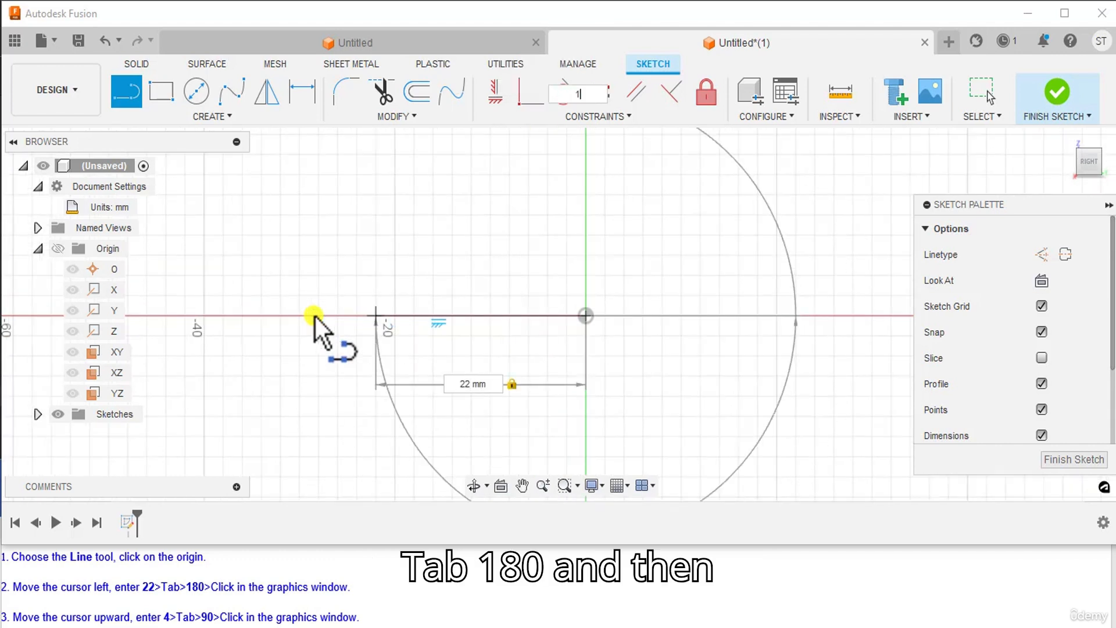
{"action": "type", "text": "80"}
{"action": "left_click", "coordinate": [315, 316]}
{"action": "scroll", "coordinate": [375, 352], "scroll_direction": "down", "scroll_amount": 1}
{"action": "scroll", "coordinate": [375, 353], "scroll_direction": "down", "scroll_amount": 1}
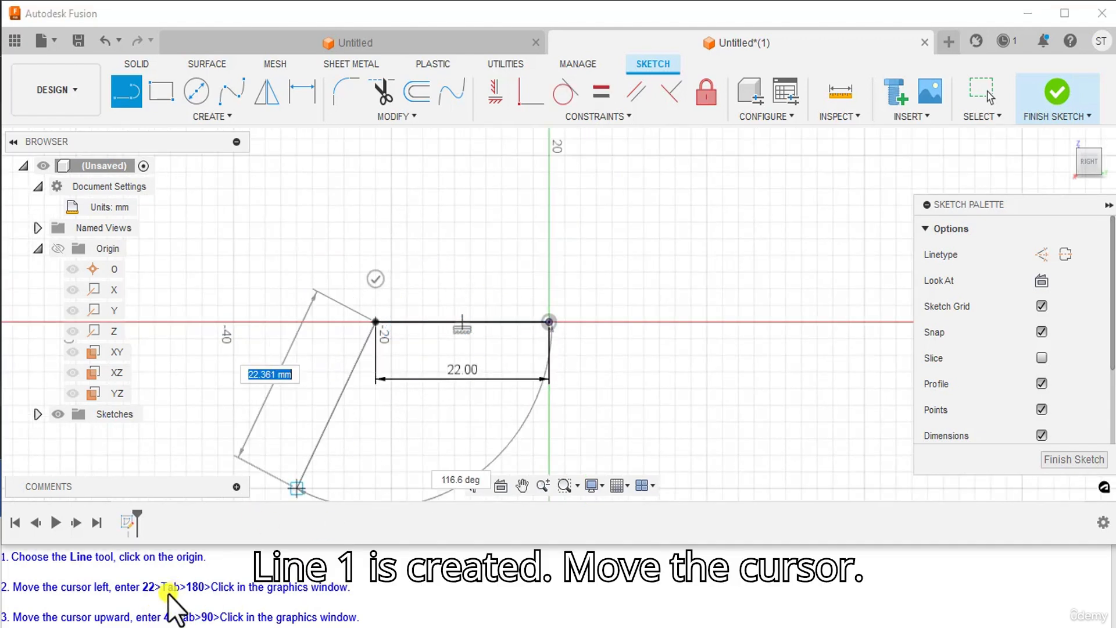
{"action": "scroll", "coordinate": [169, 594], "scroll_direction": "down", "scroll_amount": 1}
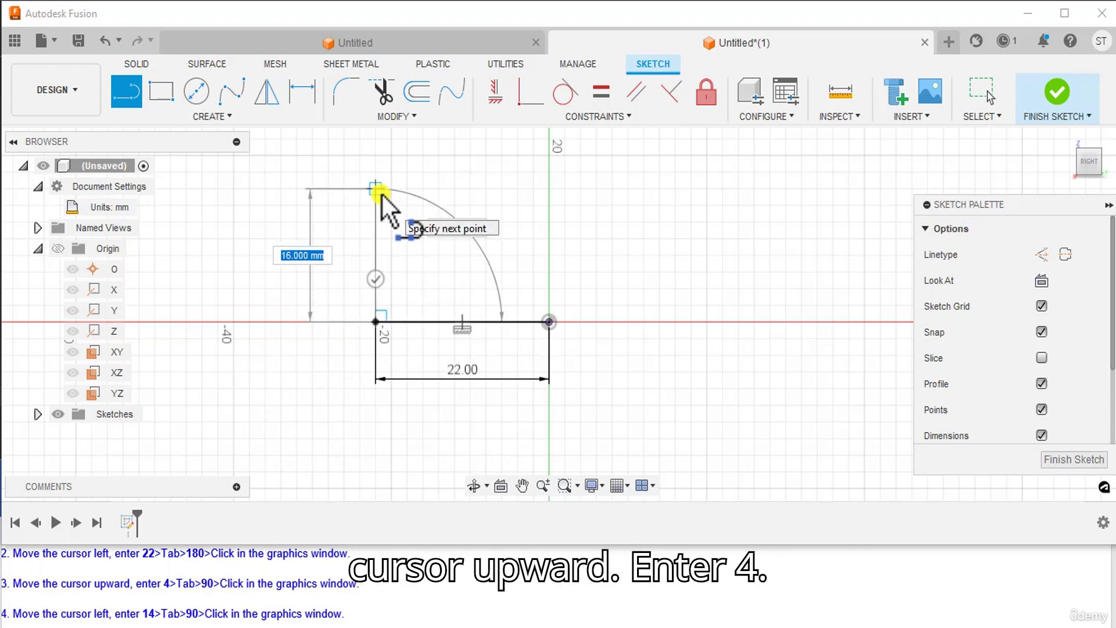
Step: Add a 4 mm vertical line and a 14 mm horizontal line at 90° corners
{"action": "type", "text": "4"}
{"action": "key", "text": "Tab"}
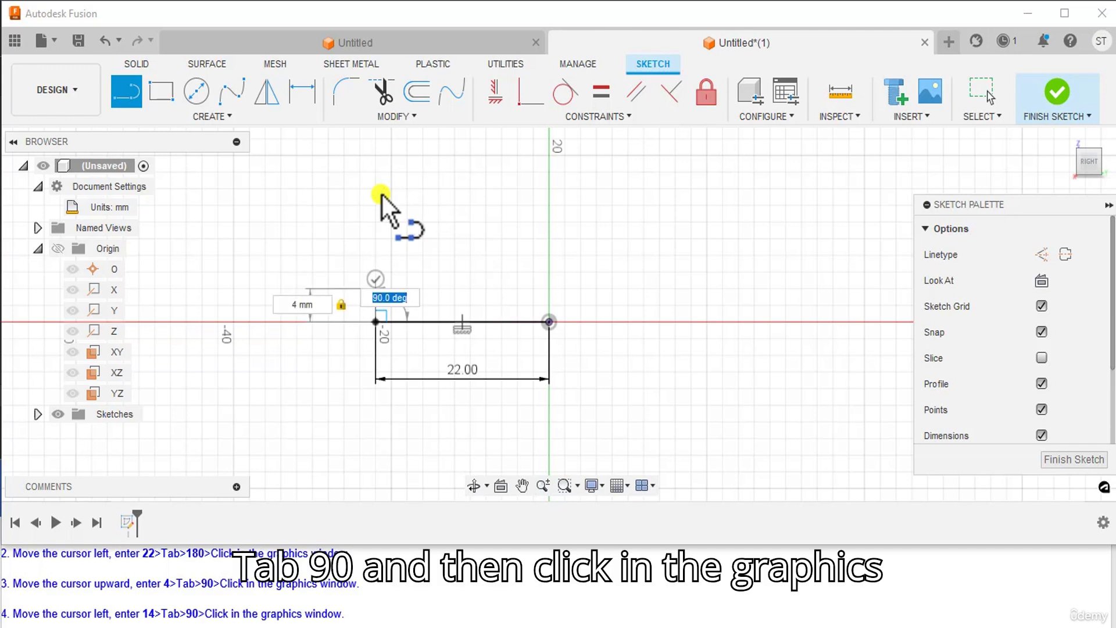
{"action": "type", "text": "90"}
{"action": "left_click", "coordinate": [381, 195]}
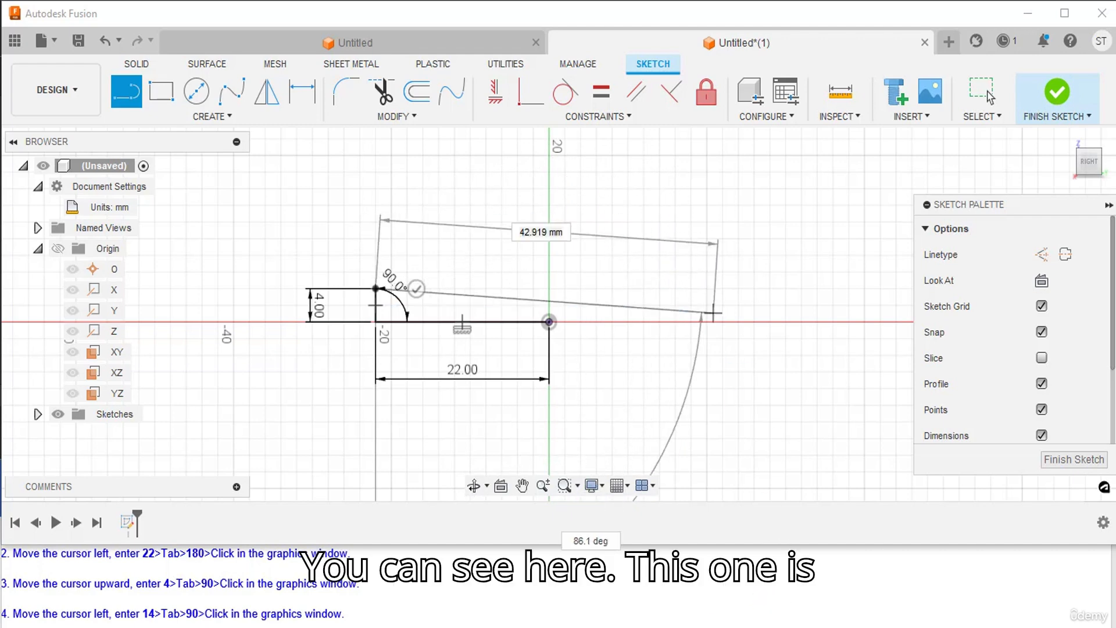
{"action": "left_click", "coordinate": [877, 626]}
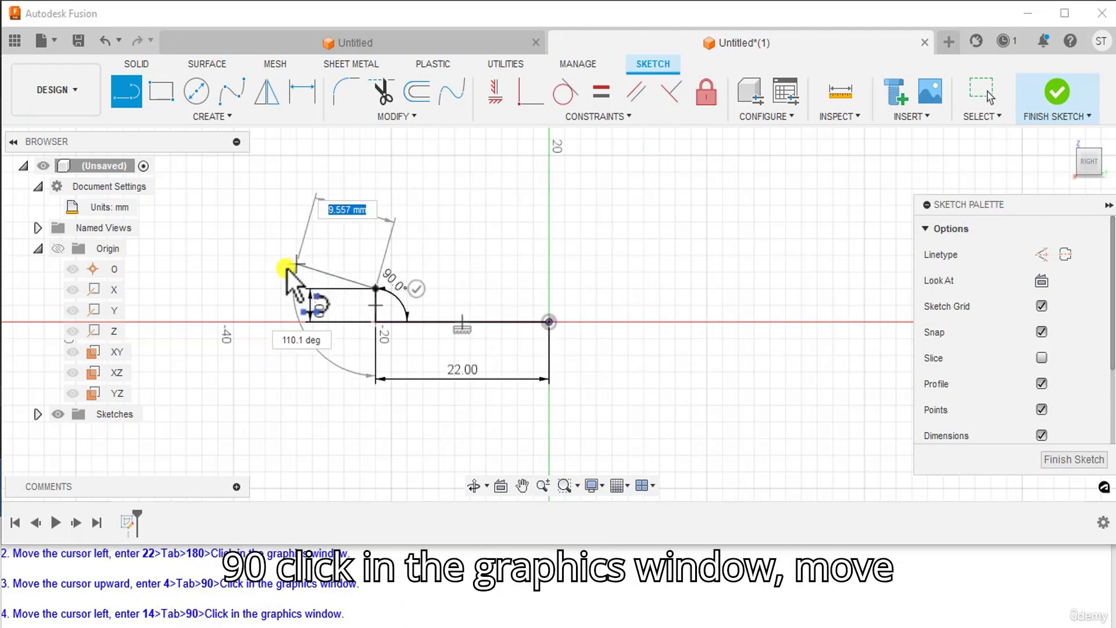
{"action": "scroll", "coordinate": [203, 293], "scroll_direction": "up", "scroll_amount": 1}
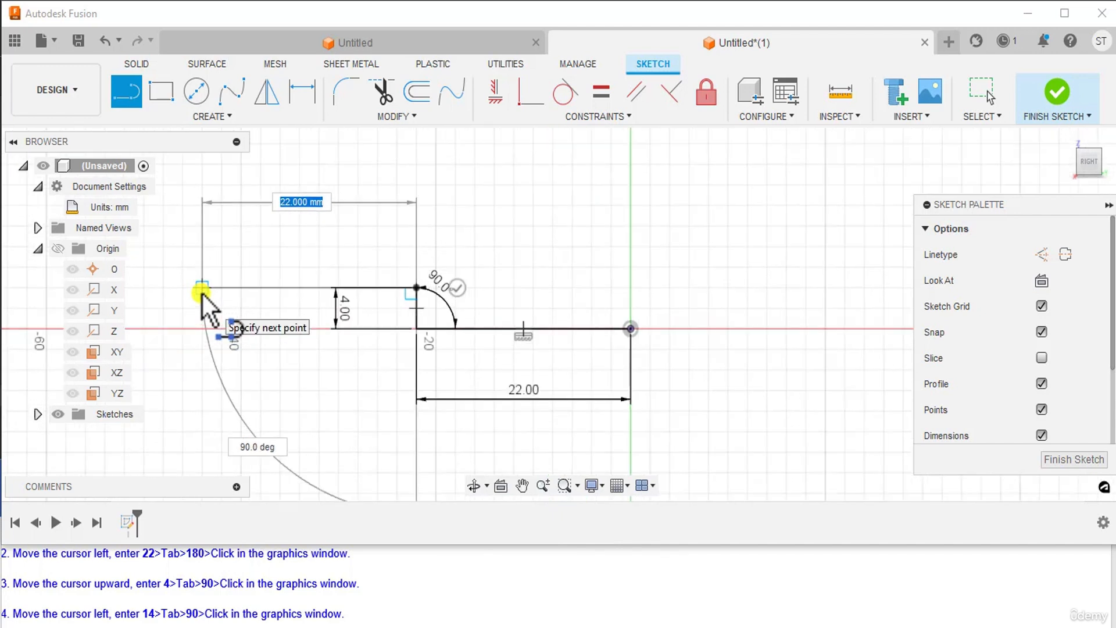
{"action": "type", "text": "14"}
{"action": "key", "text": "Tab"}
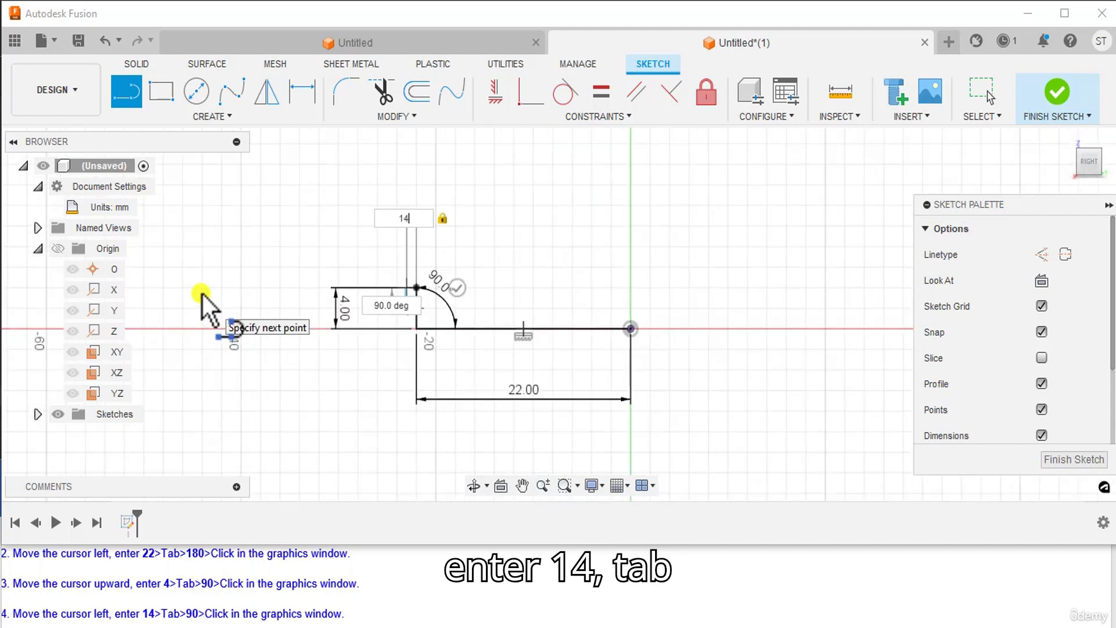
{"action": "type", "text": "90"}
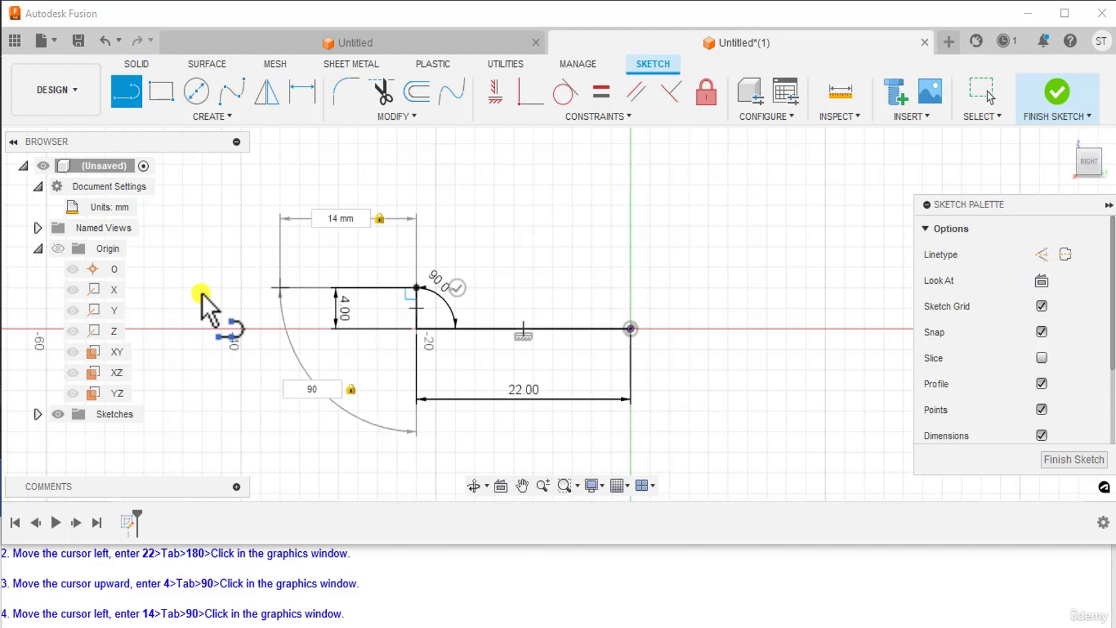
{"action": "left_click", "coordinate": [202, 295]}
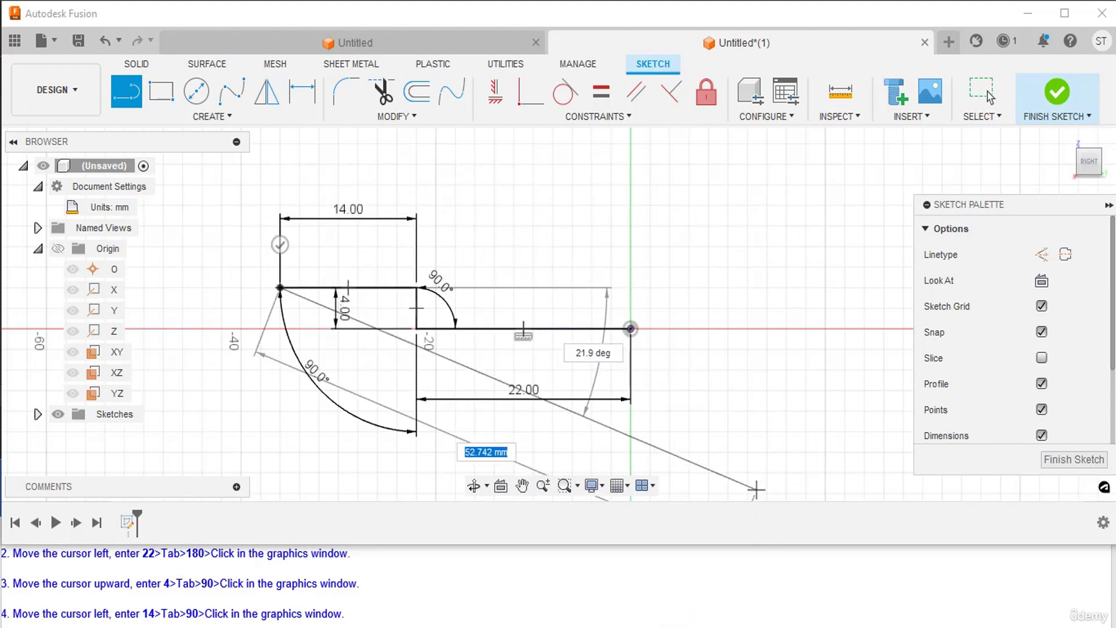
Step: After checking the reference drawing, add a 6 mm vertical and 8 mm horizontal line at 90°
{"action": "key", "text": "alt+Tab"}
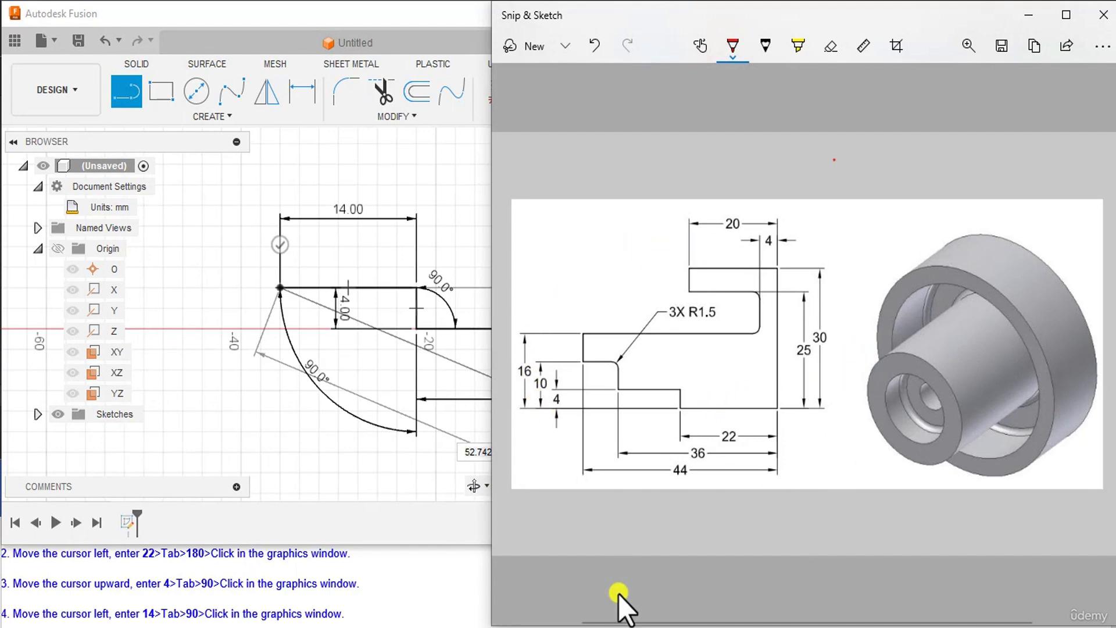
{"action": "left_click", "coordinate": [635, 627]}
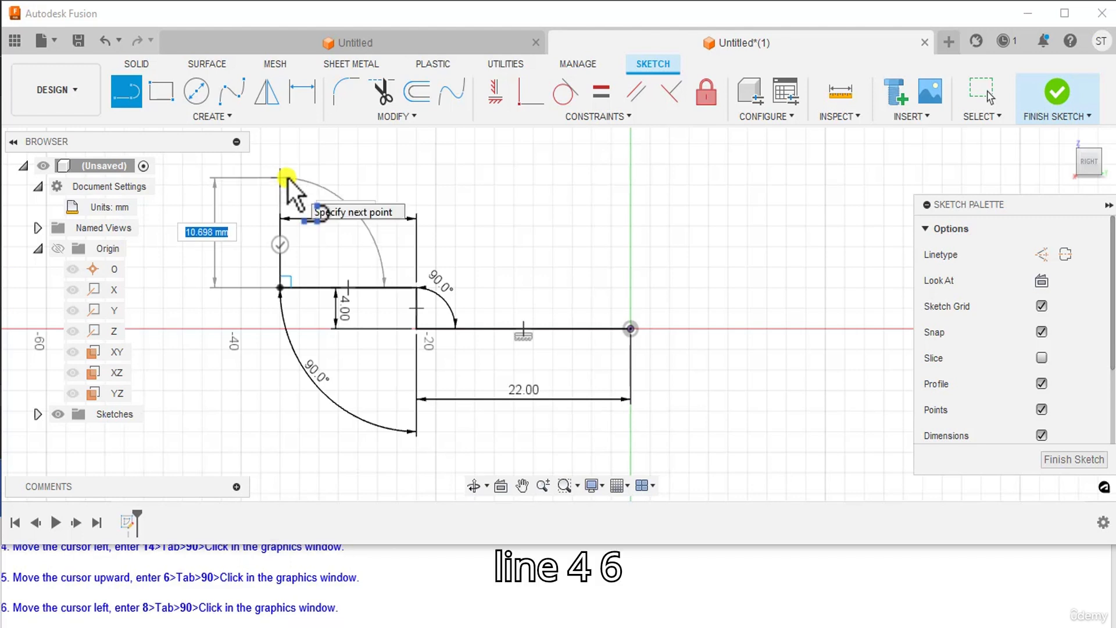
{"action": "type", "text": "6"}
{"action": "key", "text": "Tab"}
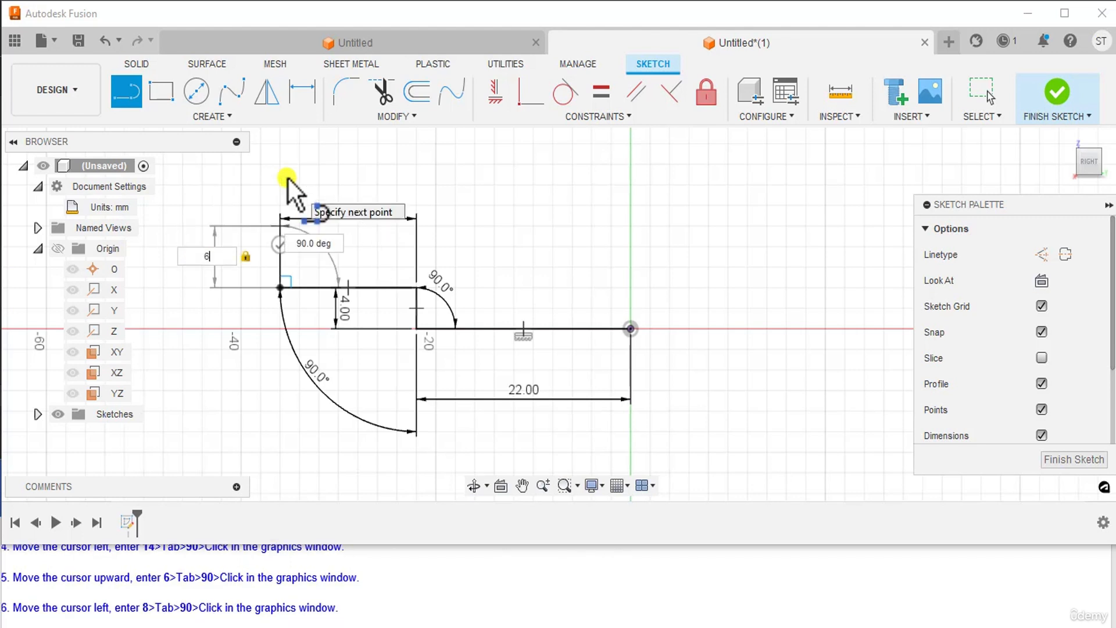
{"action": "type", "text": "90"}
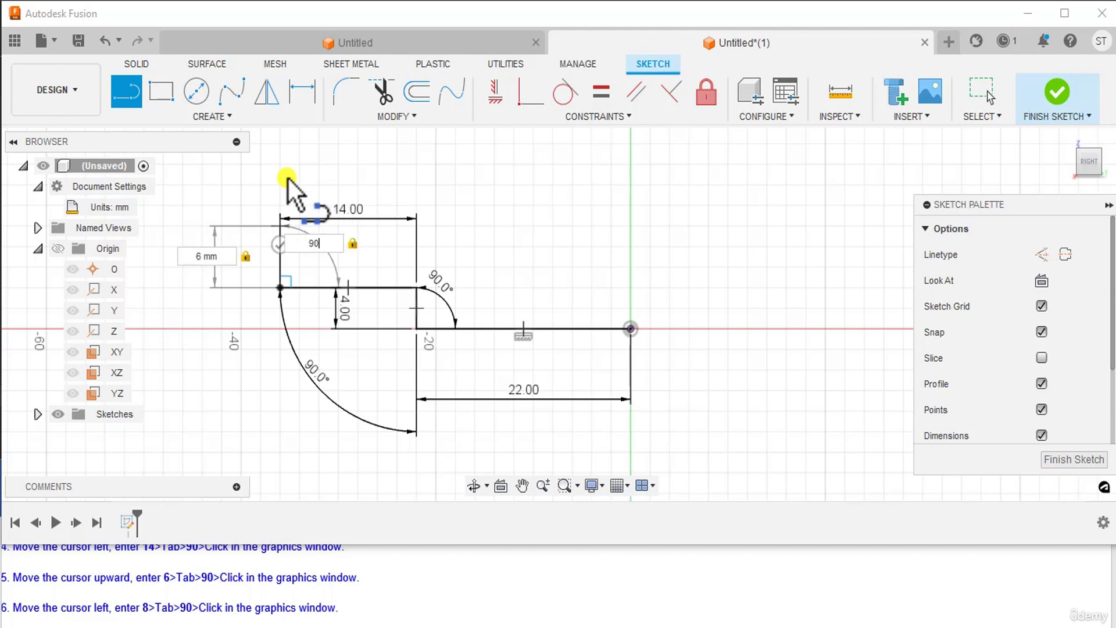
{"action": "left_click", "coordinate": [287, 176]}
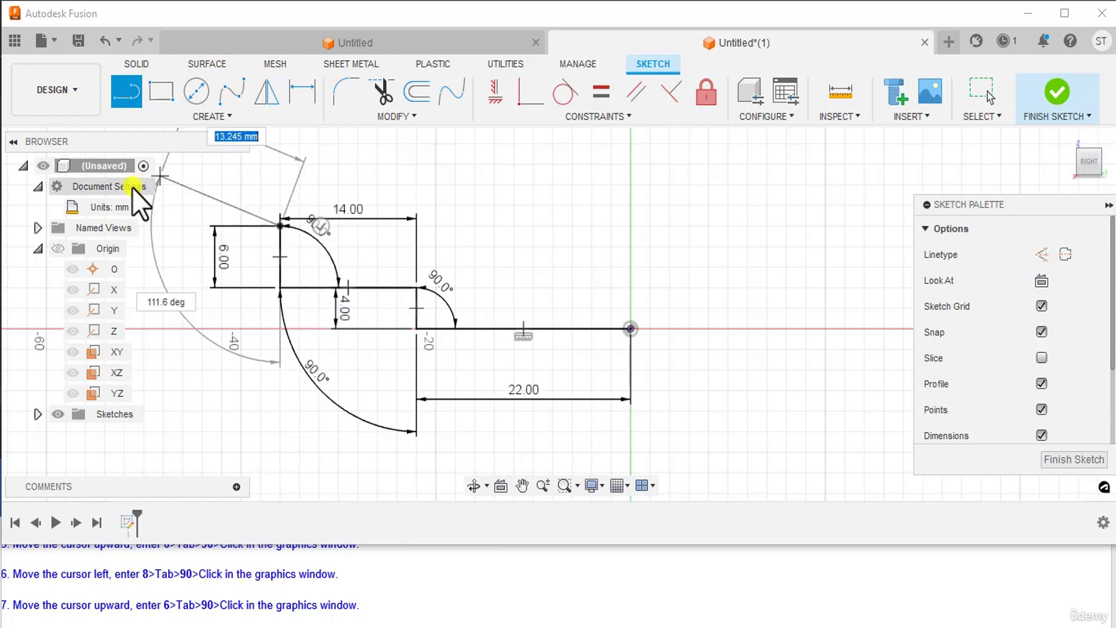
{"action": "middle_click_drag", "start_coordinate": [180, 257], "coordinate": [343, 283]}
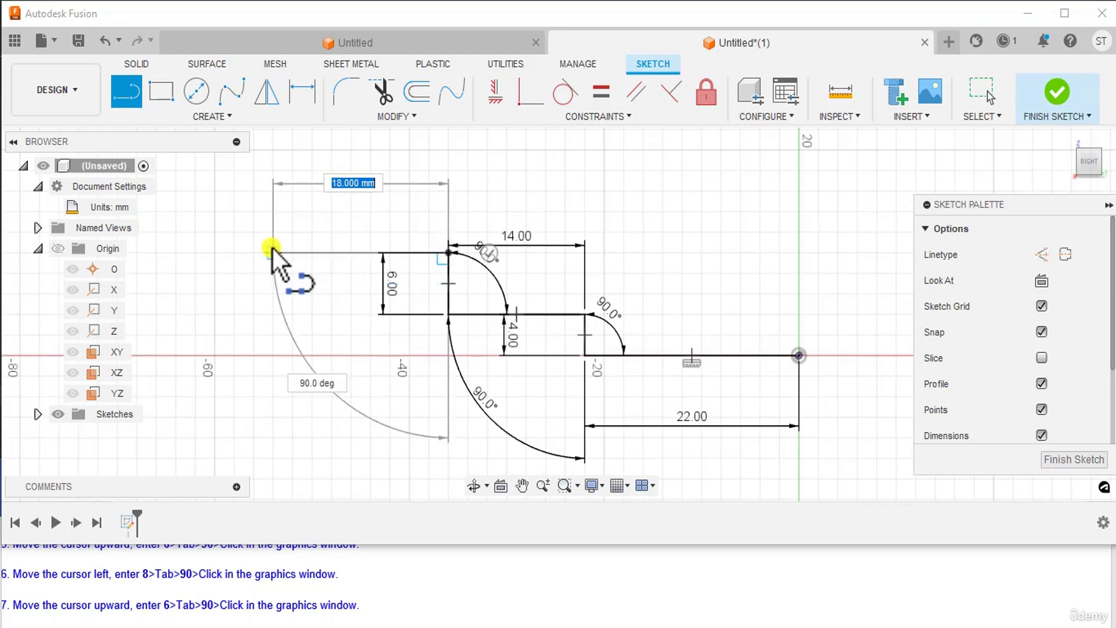
{"action": "type", "text": "8"}
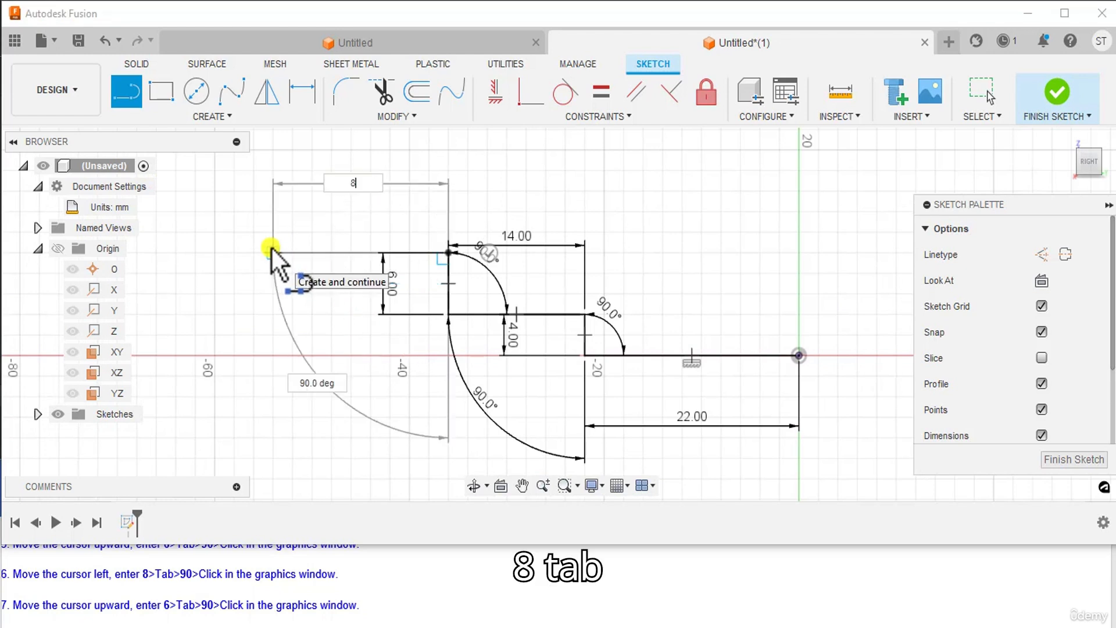
{"action": "key", "text": "Tab"}
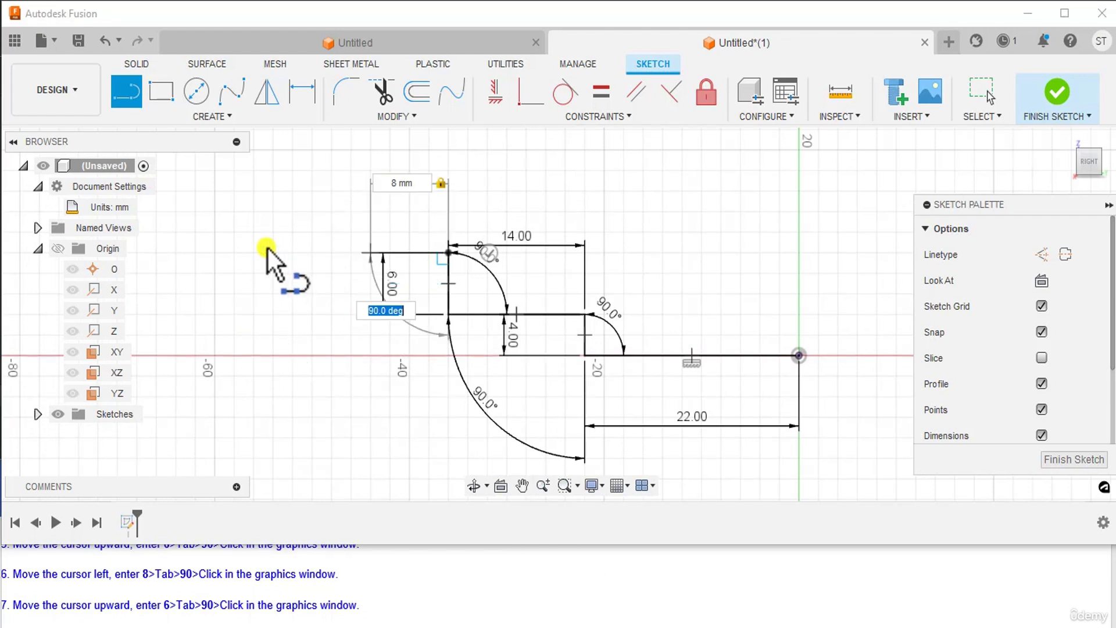
{"action": "type", "text": "90"}
{"action": "key", "text": "Tab"}
{"action": "left_click", "coordinate": [267, 249]}
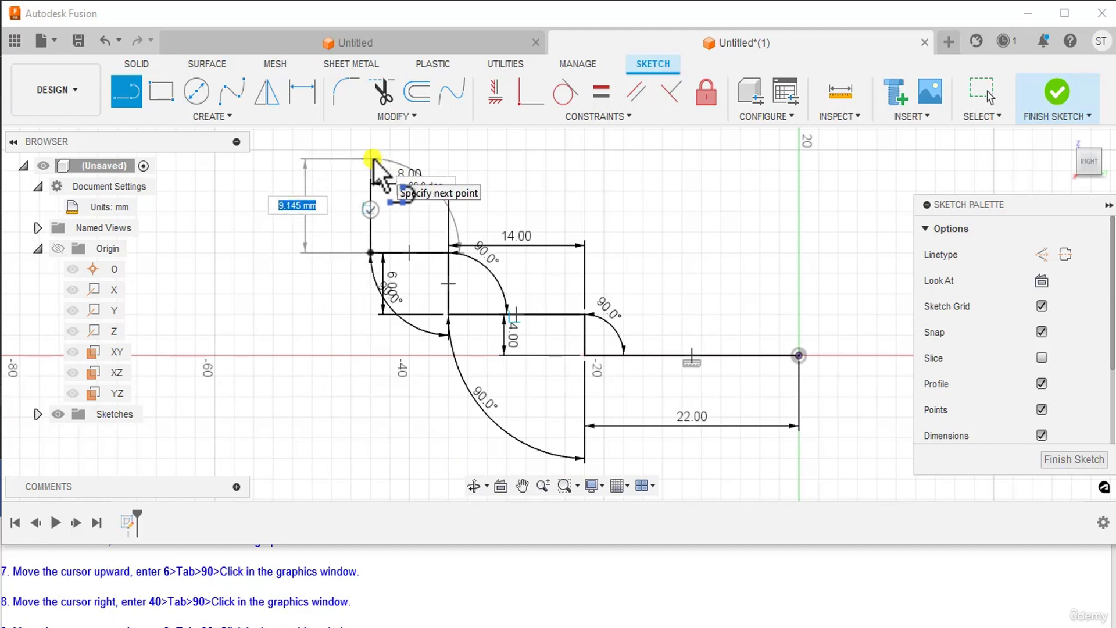
Step: Draw a 6 mm vertical line, then a 40 mm horizontal line, both at 90°
{"action": "type", "text": "6"}
{"action": "key", "text": "Tab"}
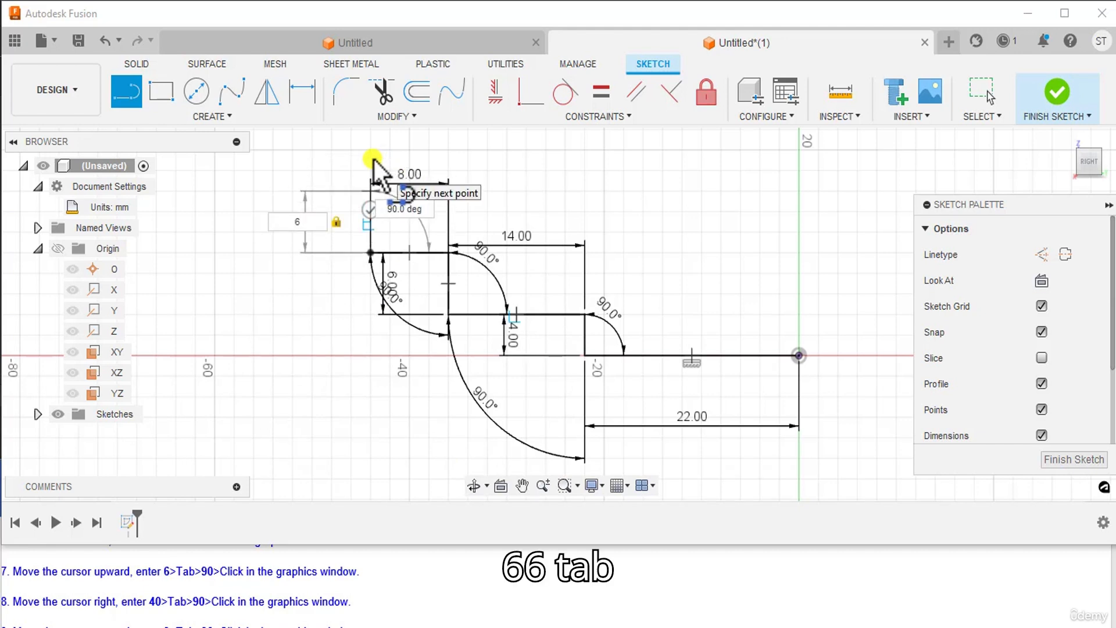
{"action": "type", "text": "90"}
{"action": "left_click", "coordinate": [374, 159]}
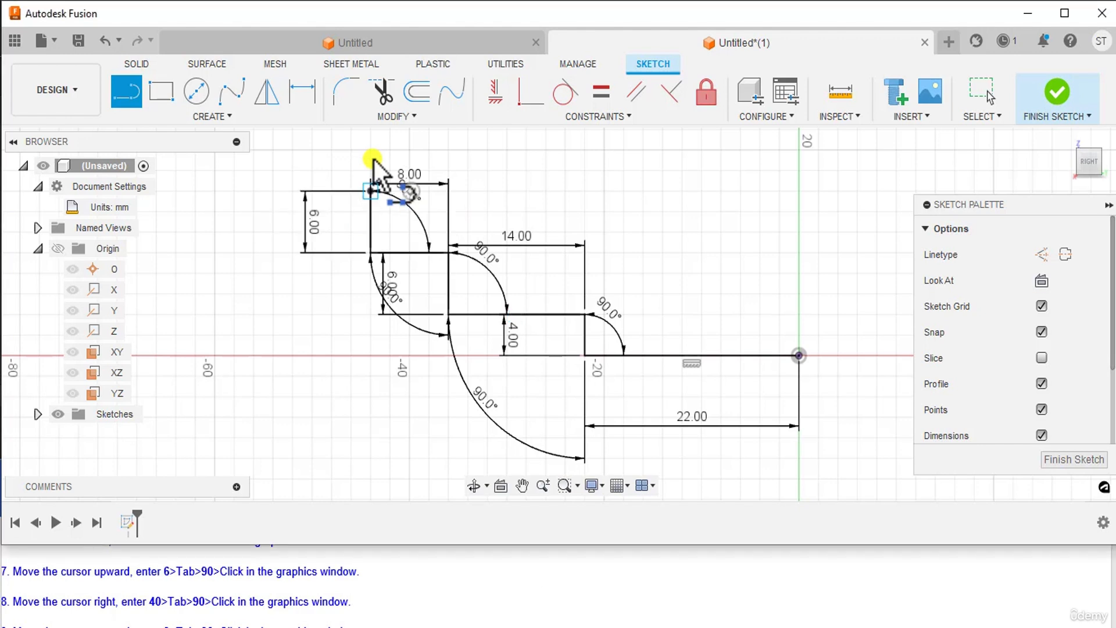
{"action": "middle_click_drag", "start_coordinate": [374, 159], "coordinate": [362, 185]}
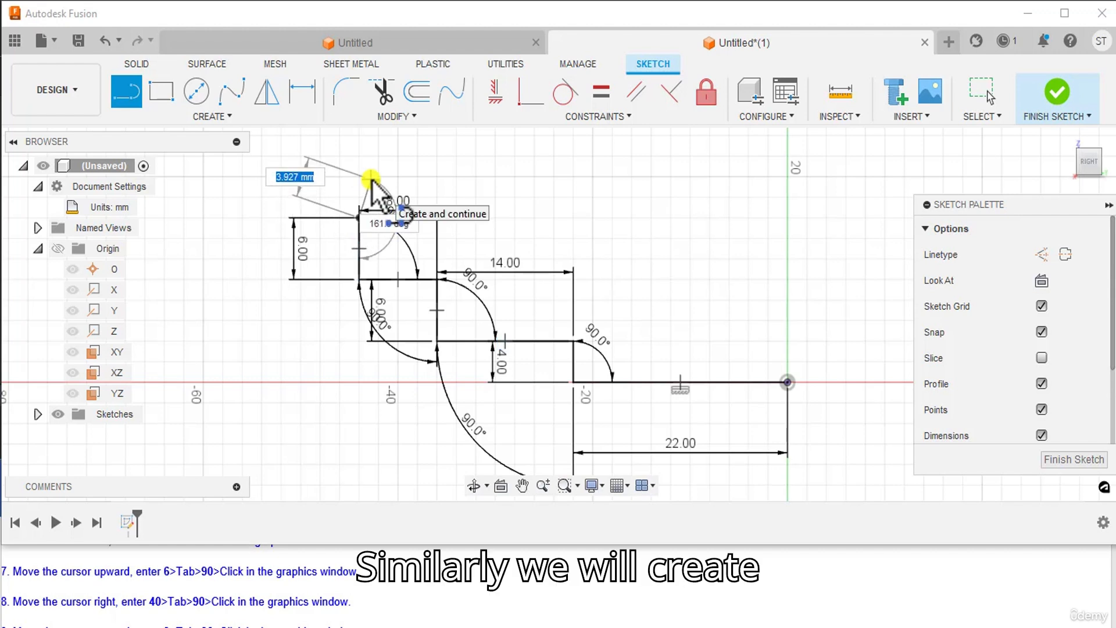
{"action": "scroll", "coordinate": [145, 597], "scroll_direction": "down", "scroll_amount": 1}
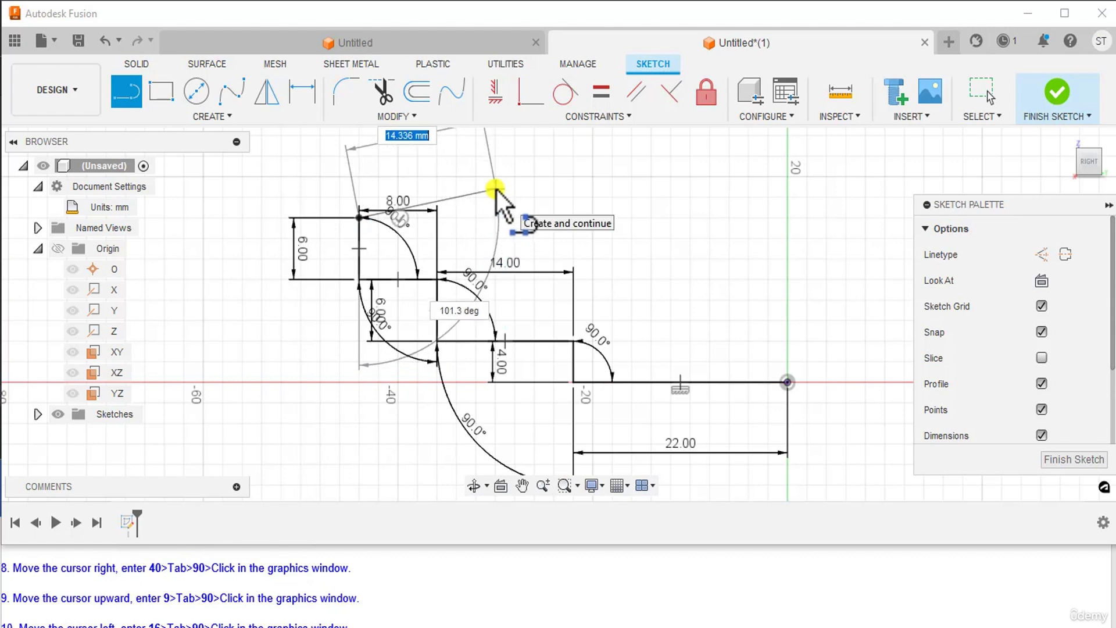
{"action": "key", "text": "Tab"}
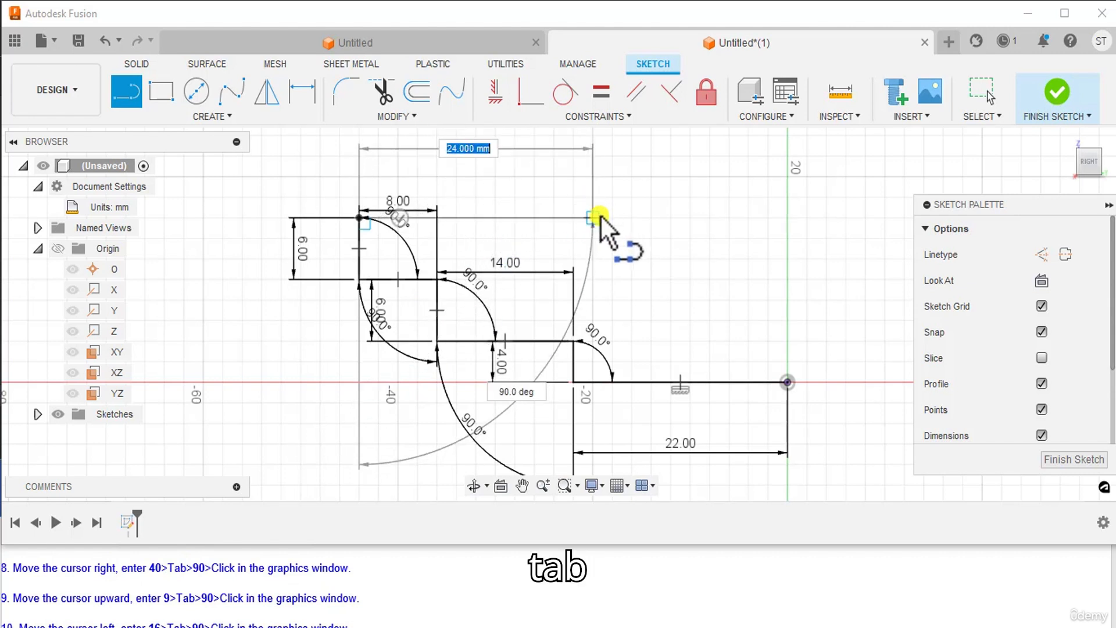
{"action": "type", "text": "40"}
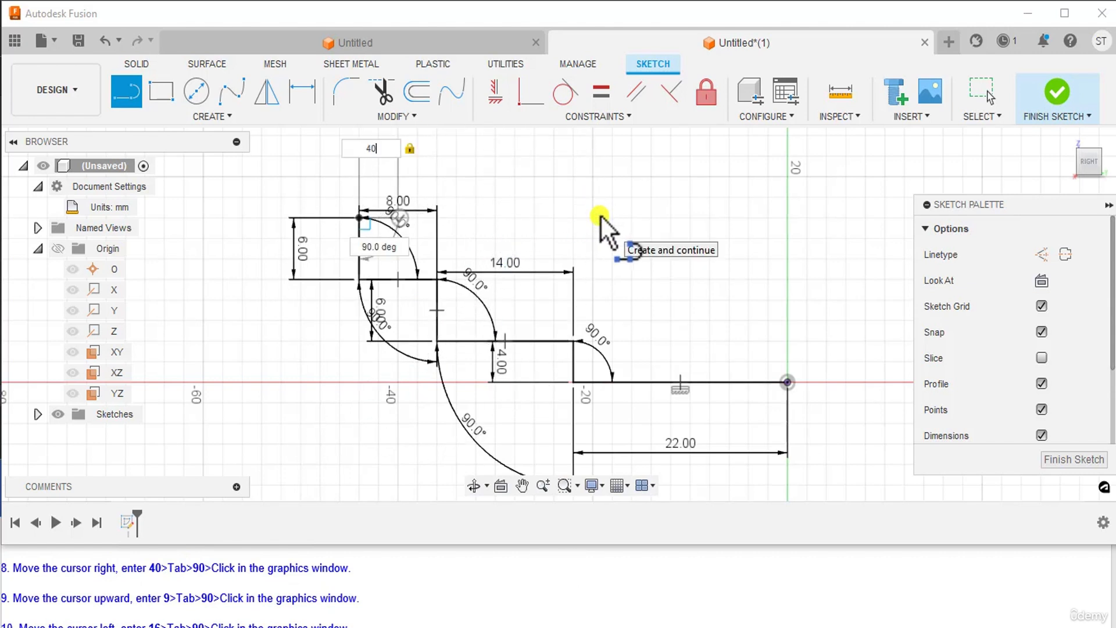
{"action": "key", "text": "Tab"}
{"action": "type", "text": "90"}
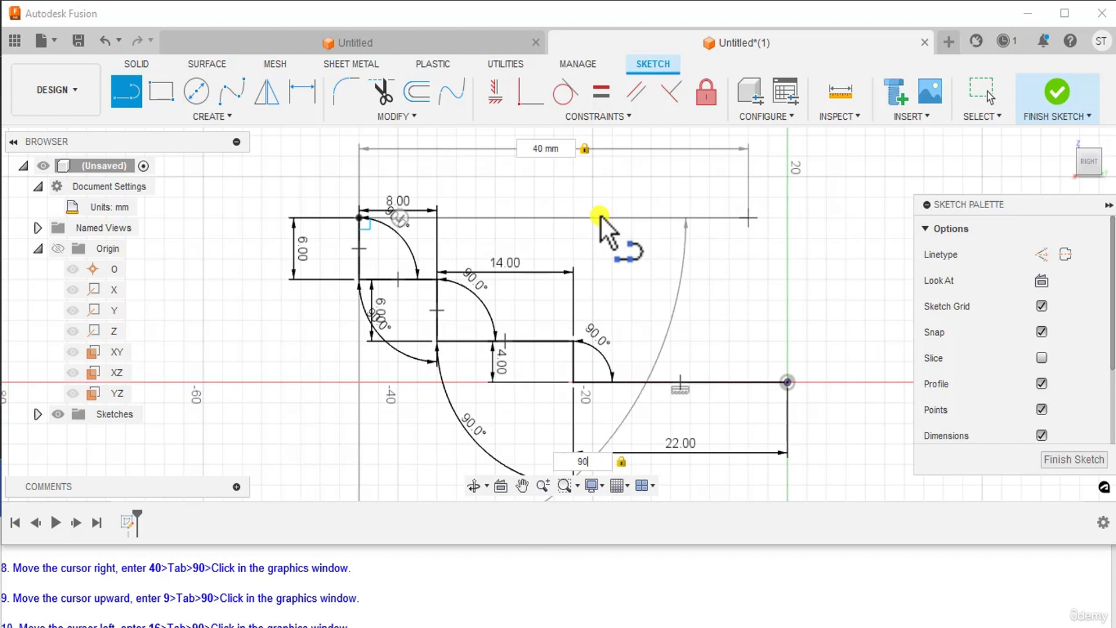
{"action": "left_click", "coordinate": [601, 216]}
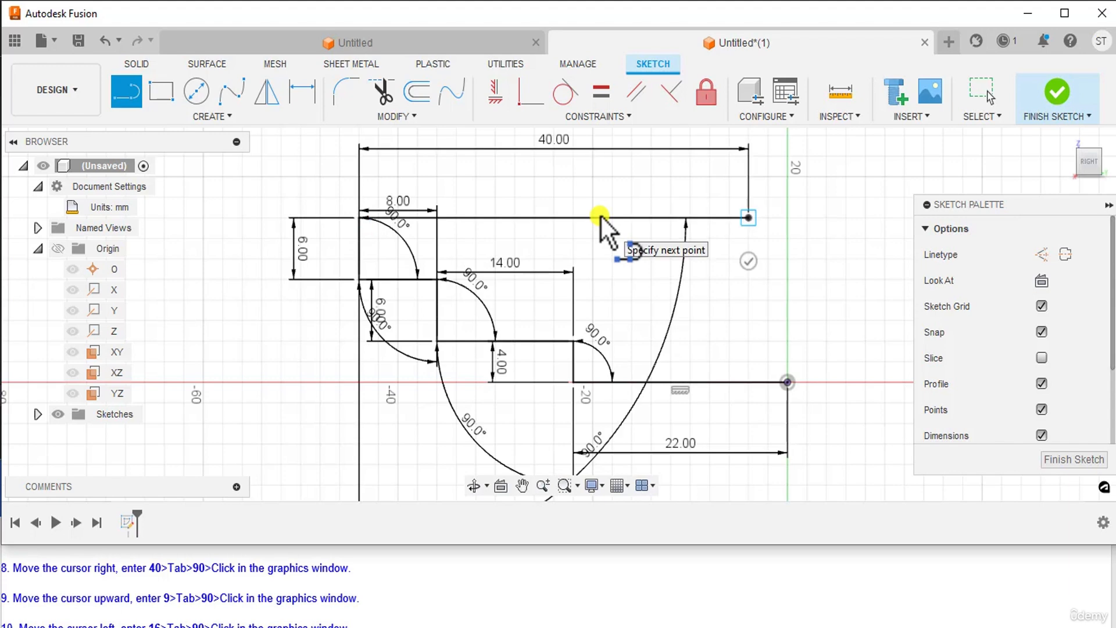
Step: Add a 9 mm vertical line at 90° and bring up the numbered reference sketch
{"action": "scroll", "coordinate": [601, 216], "scroll_direction": "down", "scroll_amount": 2}
{"action": "middle_click_drag", "start_coordinate": [599, 217], "coordinate": [590, 247]}
{"action": "scroll", "coordinate": [41, 579], "scroll_direction": "down", "scroll_amount": 1}
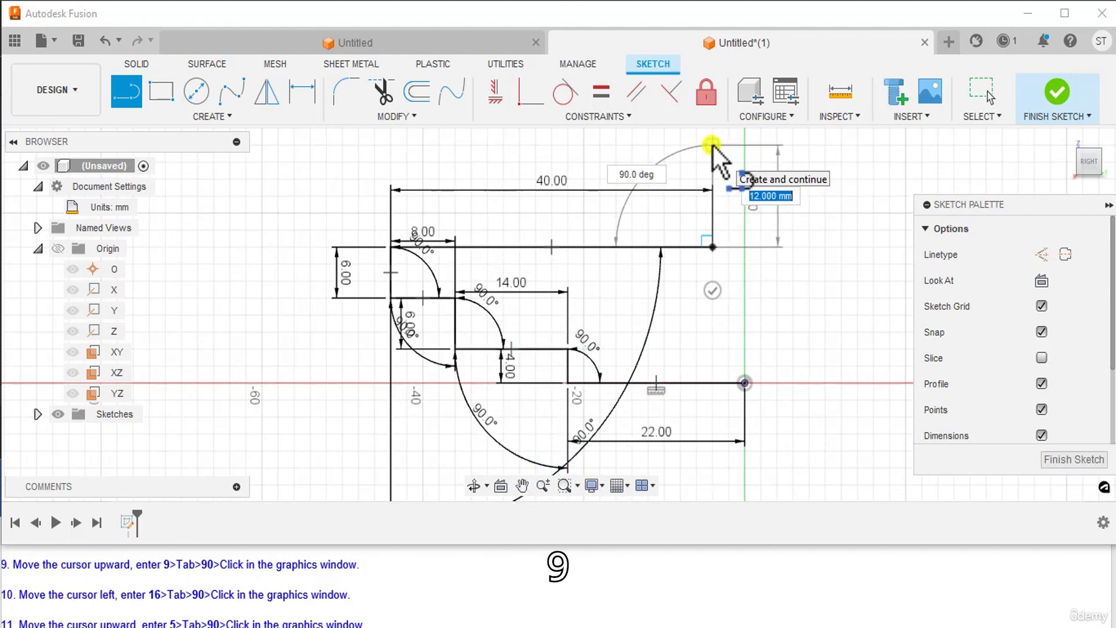
{"action": "type", "text": "9"}
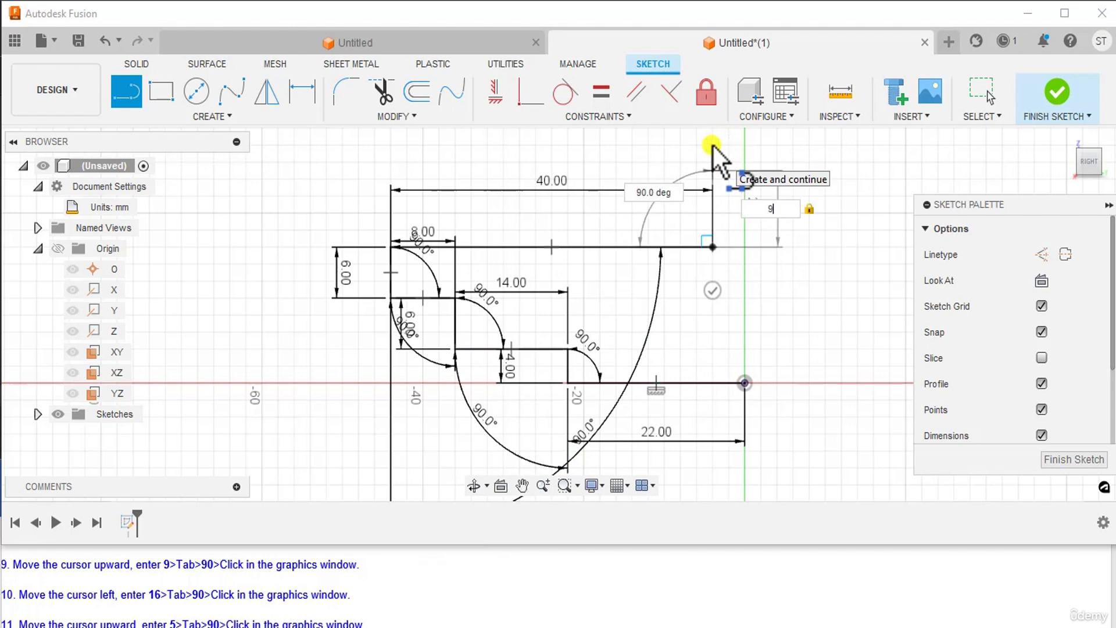
{"action": "key", "text": "Tab"}
{"action": "type", "text": "90"}
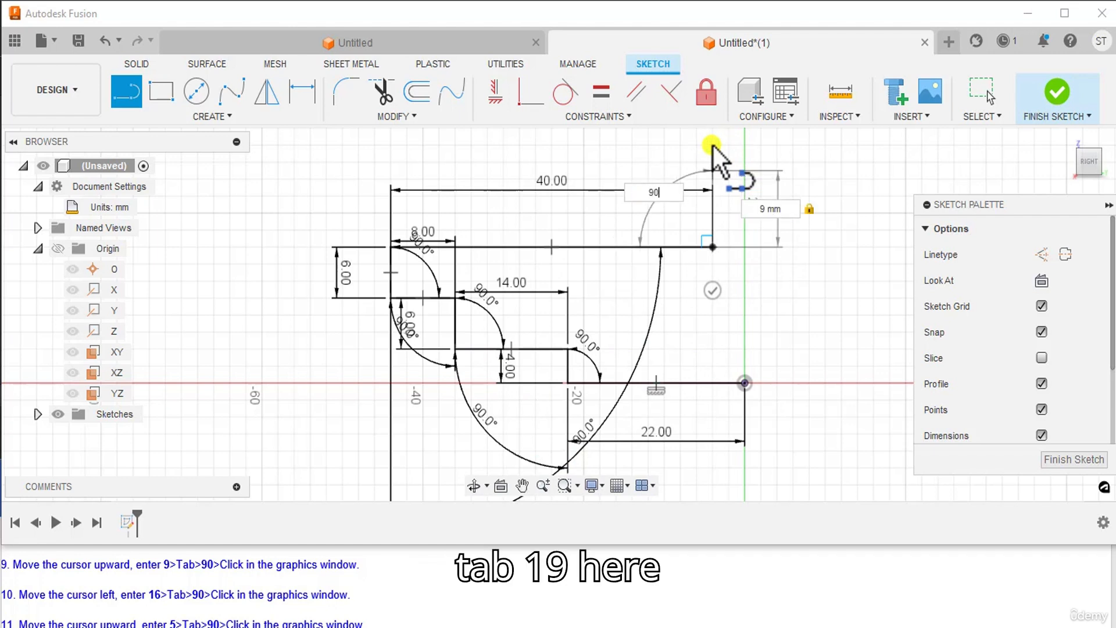
{"action": "left_click", "coordinate": [713, 144]}
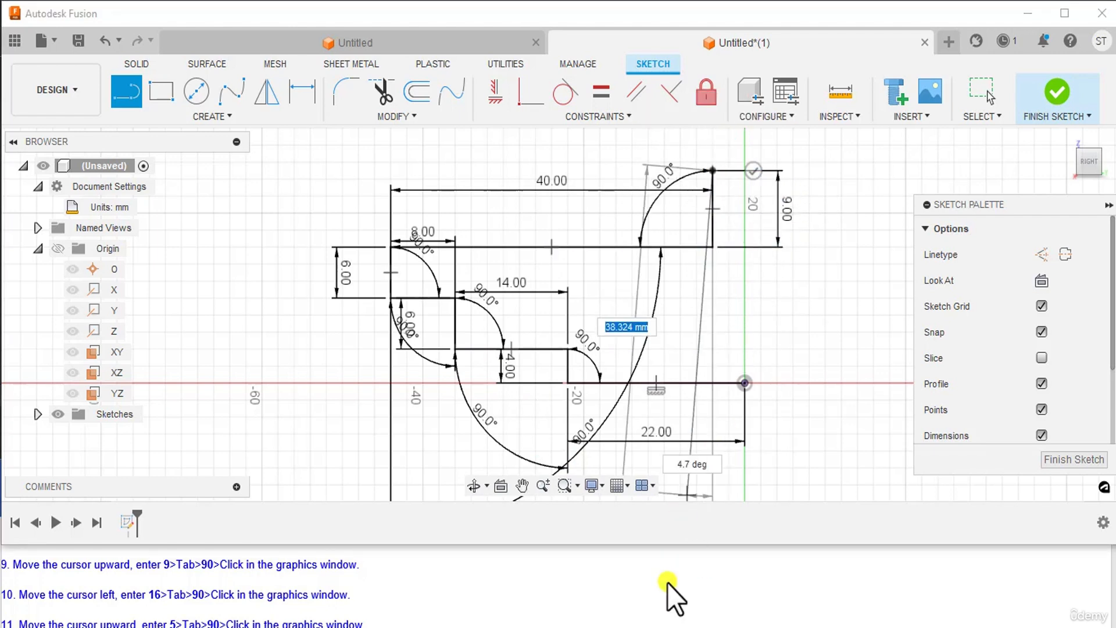
{"action": "left_click", "coordinate": [668, 627]}
{"action": "left_click", "coordinate": [670, 627]}
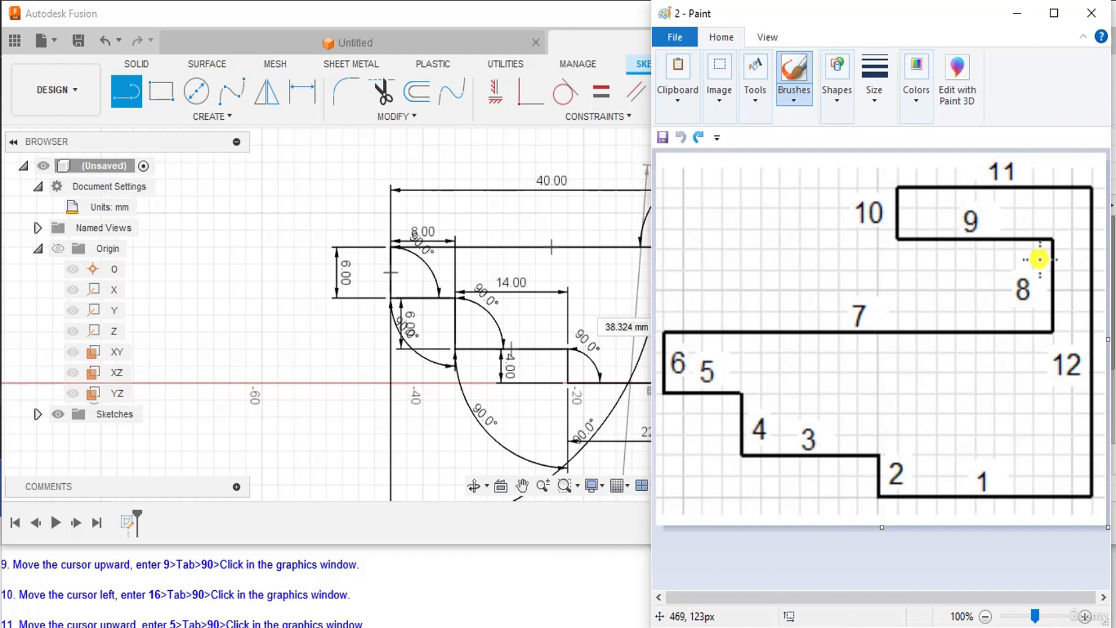
Step: Back in the sketch, draw a 16 mm line leftward, then 5 mm upward, each at 90°
{"action": "left_click", "coordinate": [670, 627]}
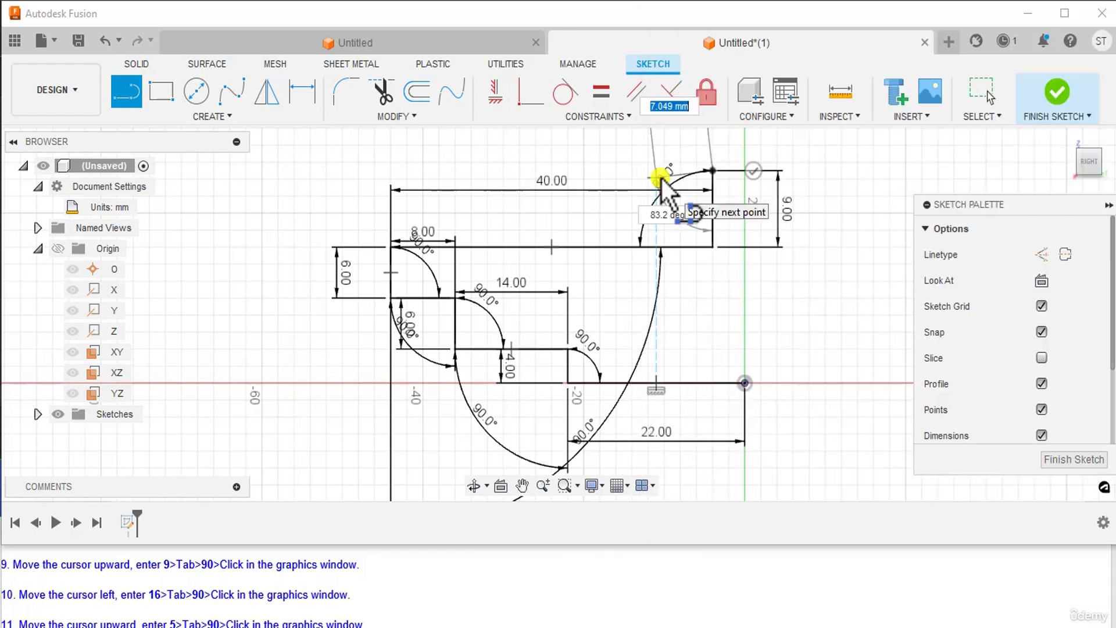
{"action": "middle_click_drag", "start_coordinate": [660, 176], "coordinate": [642, 212]}
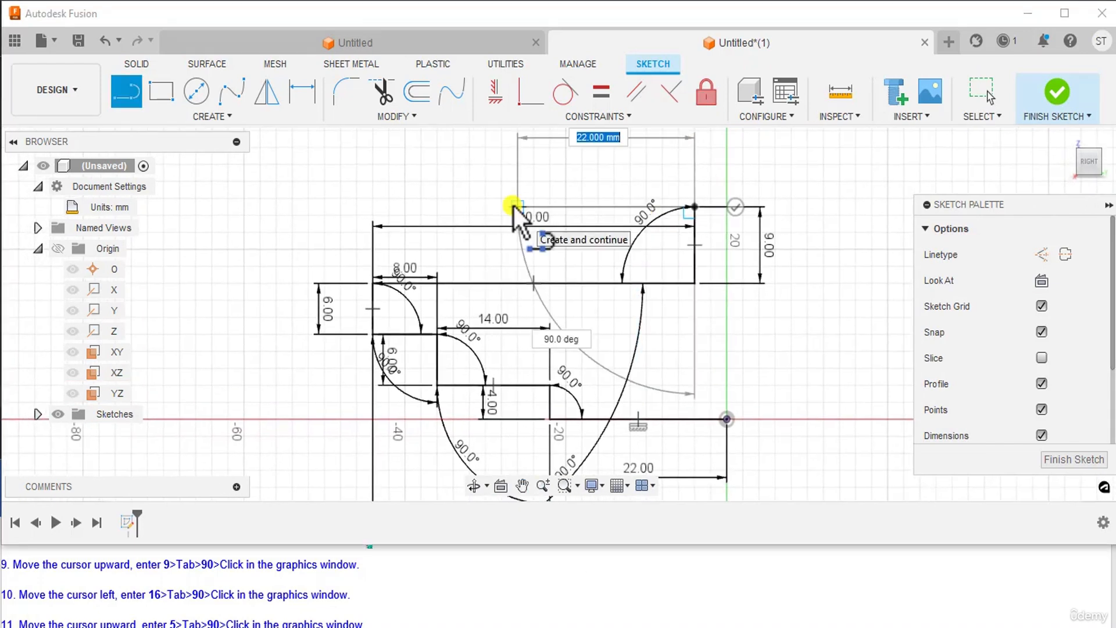
{"action": "type", "text": "16"}
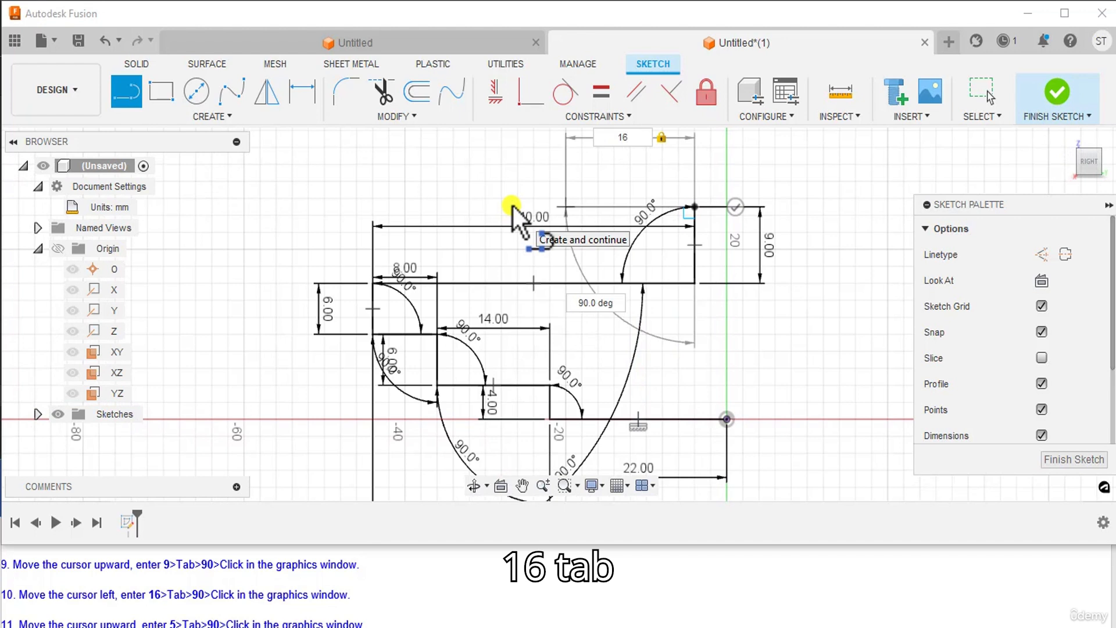
{"action": "key", "text": "Tab"}
{"action": "type", "text": "90"}
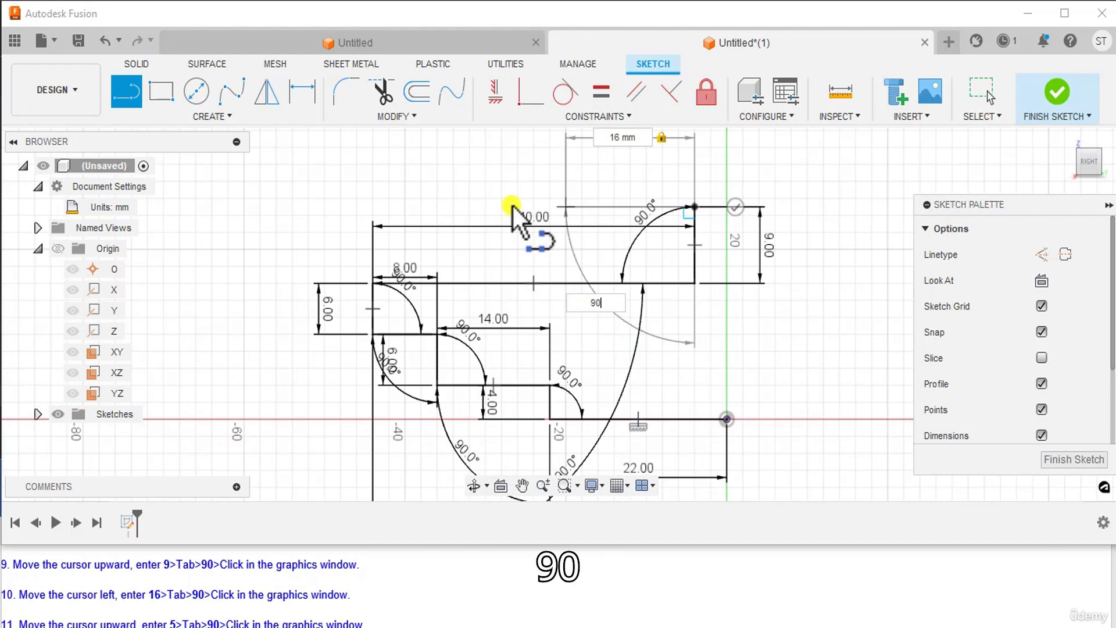
{"action": "left_click", "coordinate": [512, 203]}
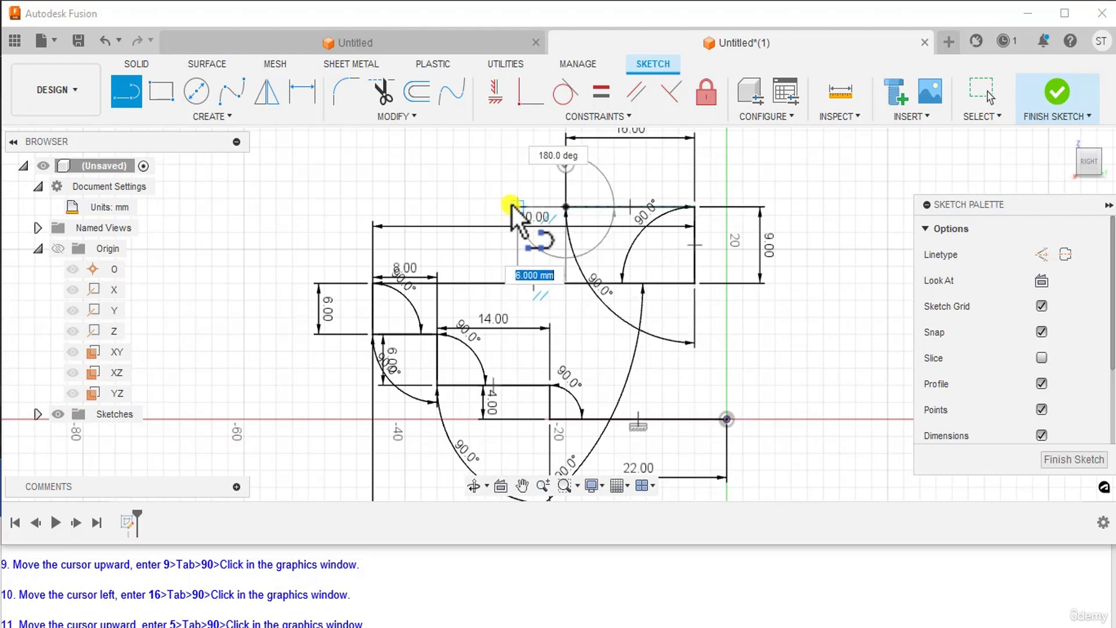
{"action": "scroll", "coordinate": [325, 563], "scroll_direction": "down", "scroll_amount": 1}
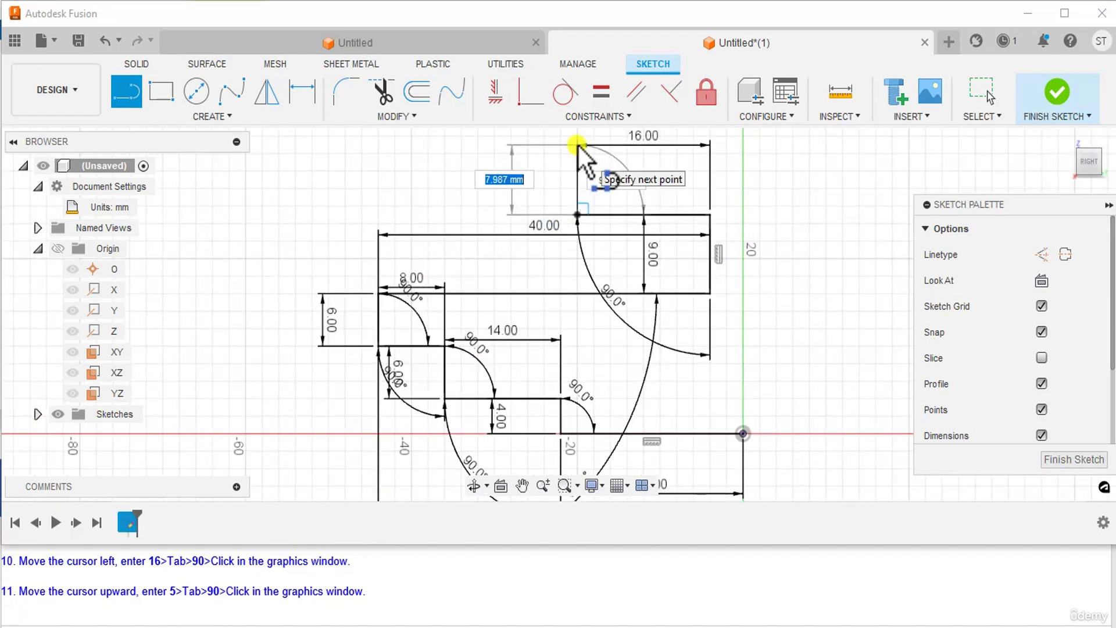
{"action": "type", "text": "5"}
{"action": "key", "text": "Tab"}
{"action": "type", "text": "9"}
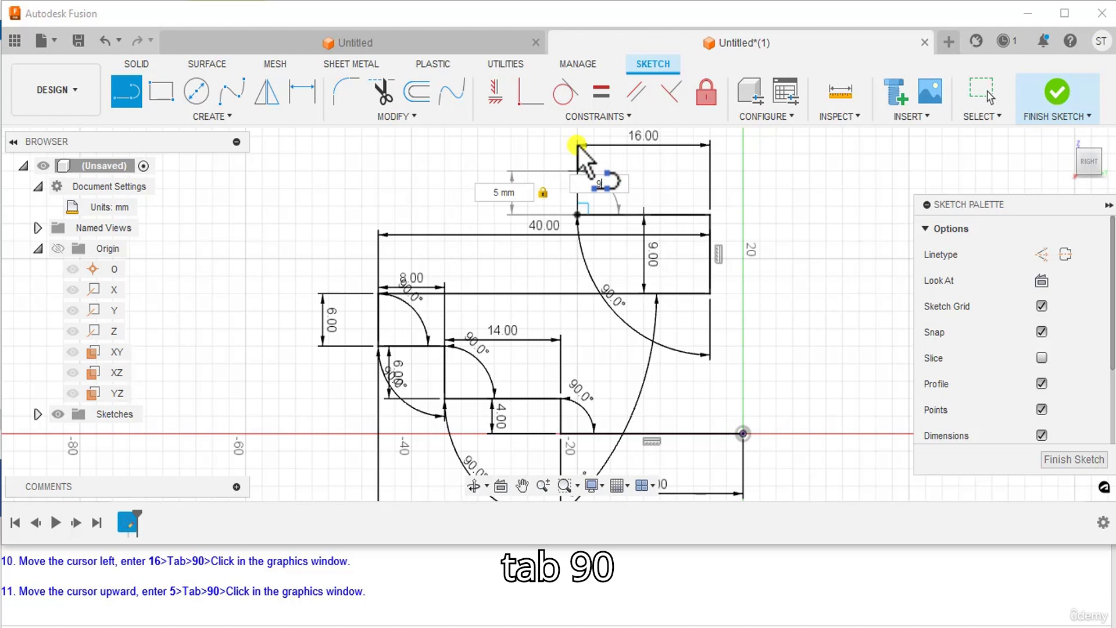
{"action": "key", "text": "Tab"}
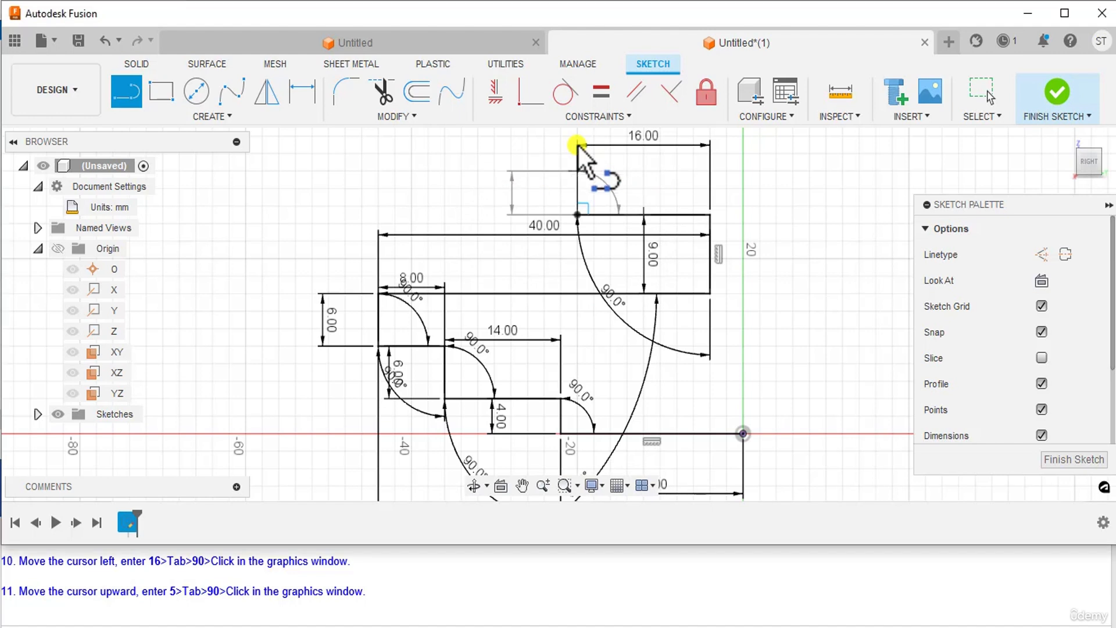
{"action": "left_click", "coordinate": [578, 149]}
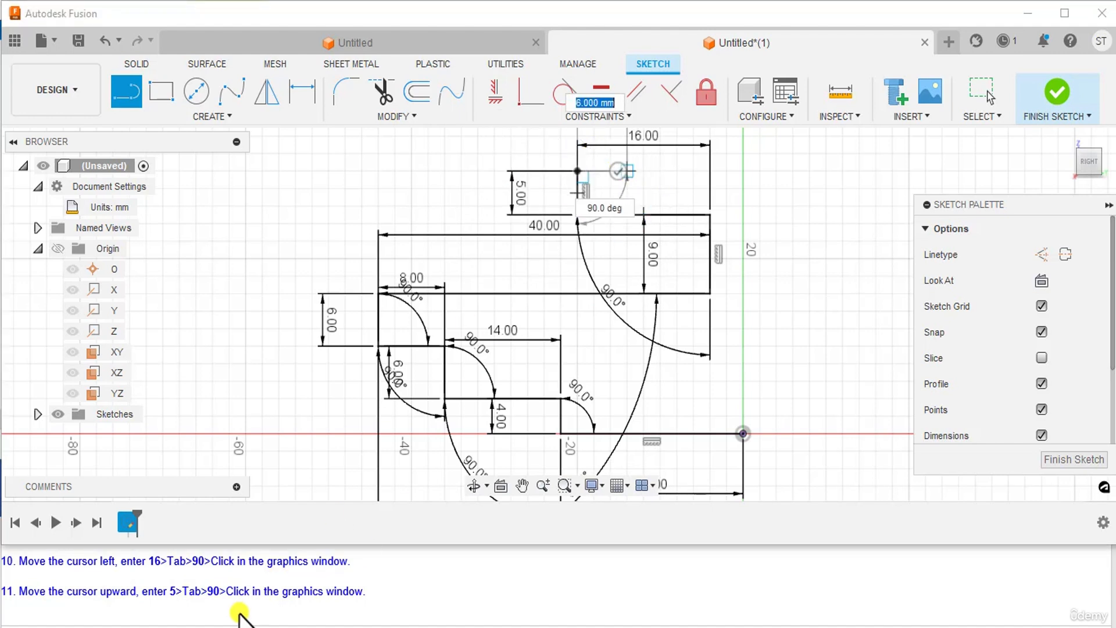
Step: Close the profile at the origin with a 20 mm line right and a 30 mm line down
{"action": "scroll", "coordinate": [256, 599], "scroll_direction": "down", "scroll_amount": 2}
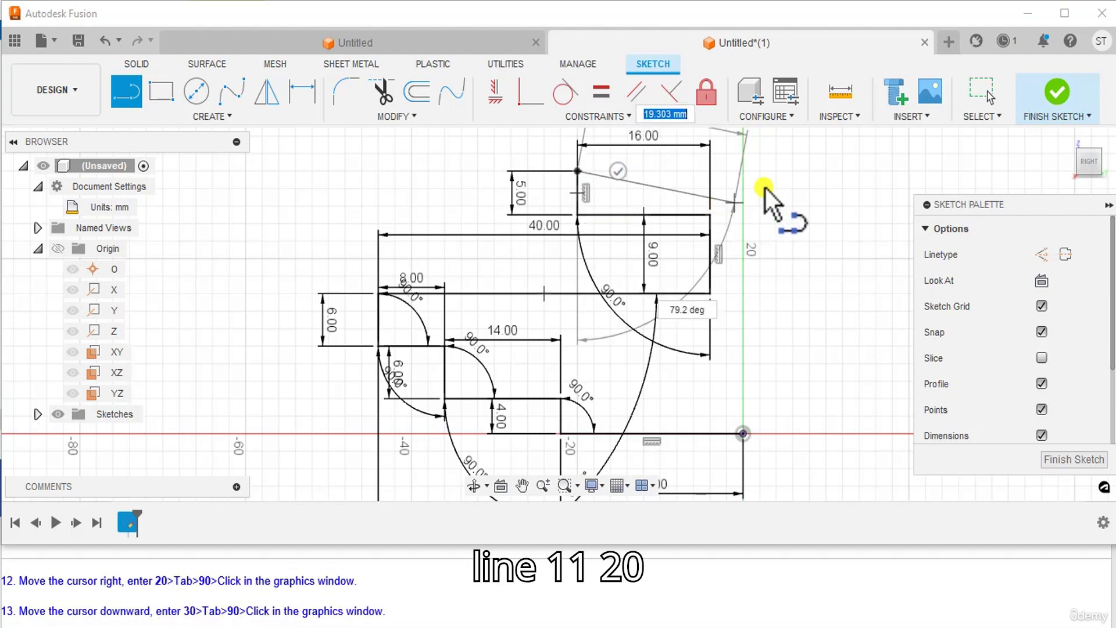
{"action": "type", "text": "2"}
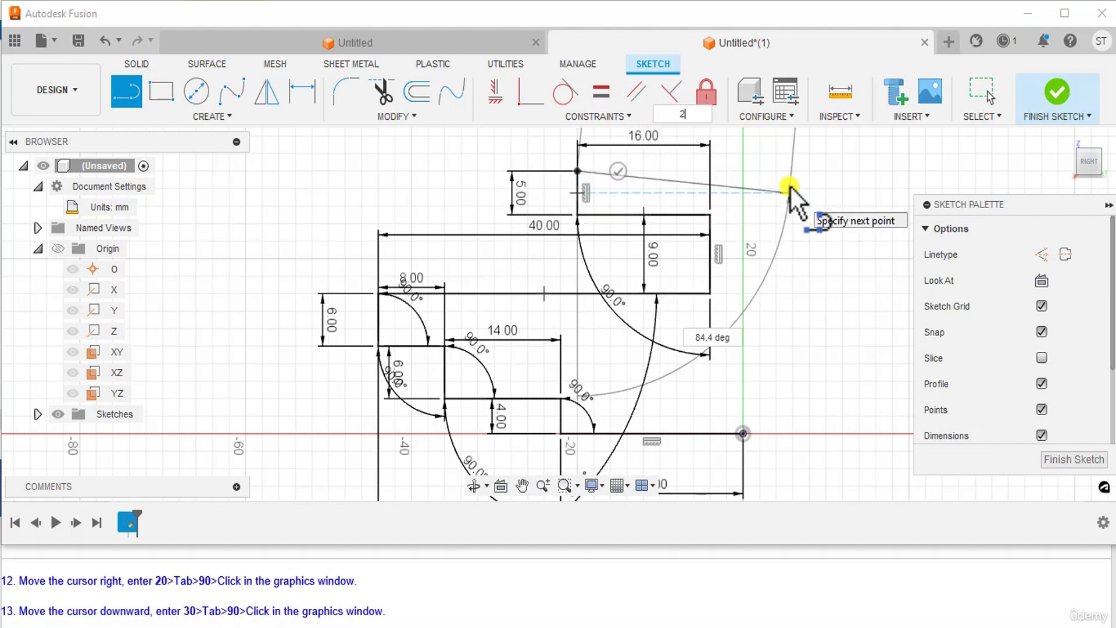
{"action": "type", "text": "0"}
{"action": "key", "text": "Tab"}
{"action": "type", "text": "90"}
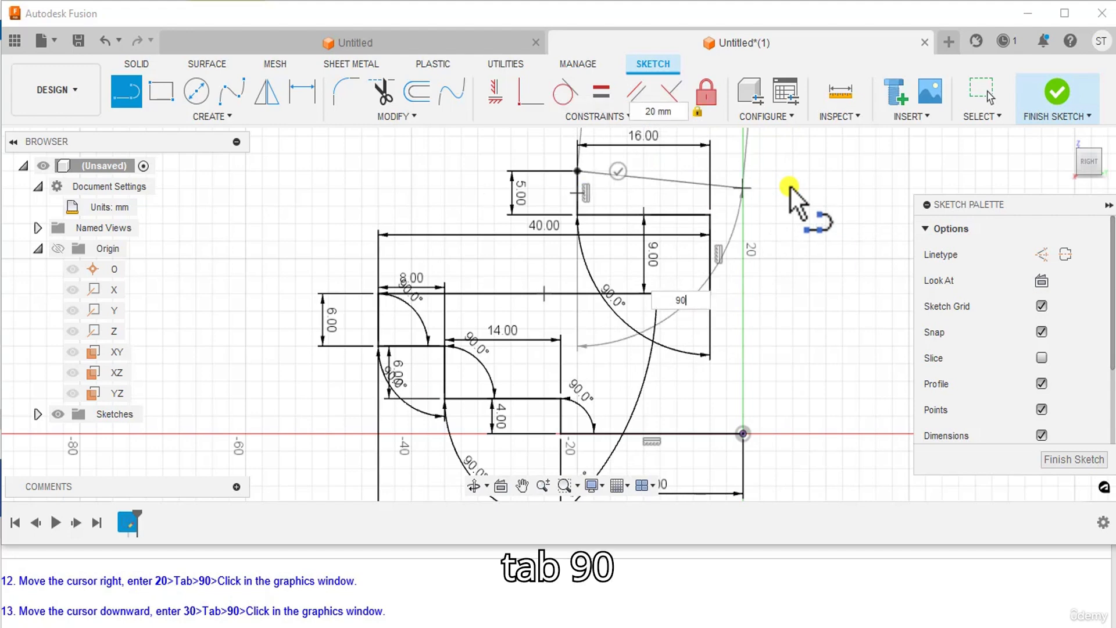
{"action": "left_click", "coordinate": [791, 187]}
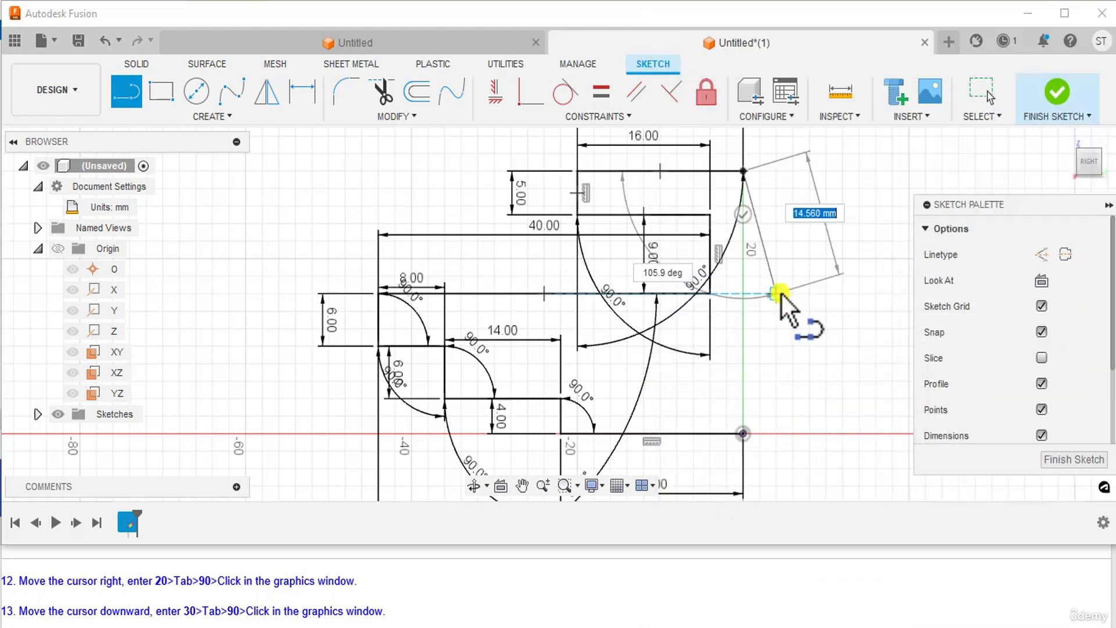
{"action": "scroll", "coordinate": [236, 604], "scroll_direction": "down", "scroll_amount": 1}
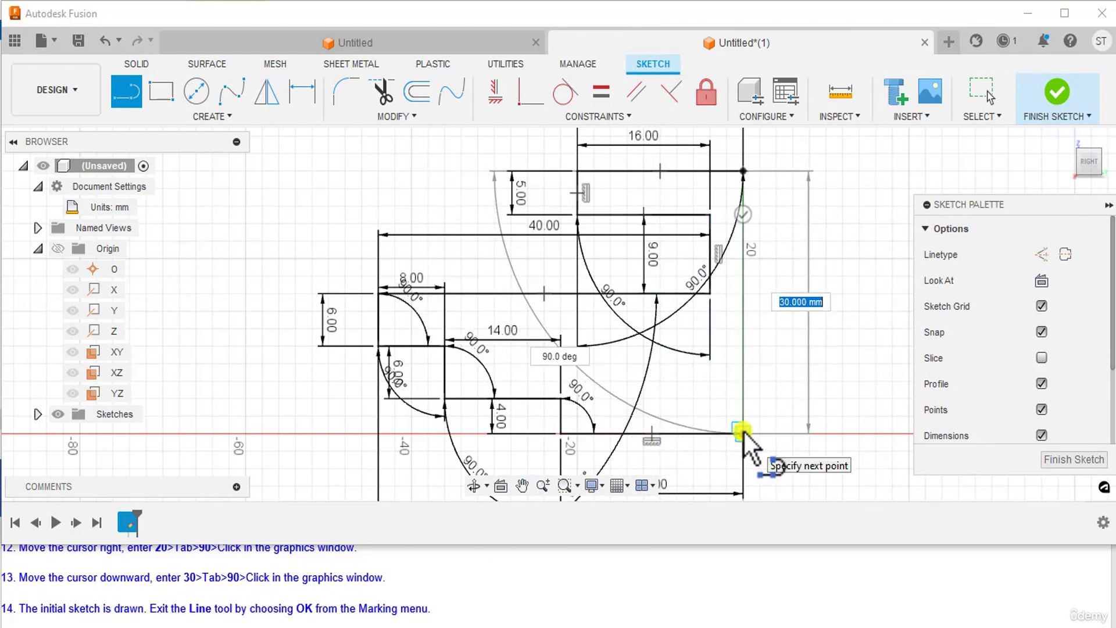
{"action": "type", "text": "30"}
{"action": "key", "text": "Tab"}
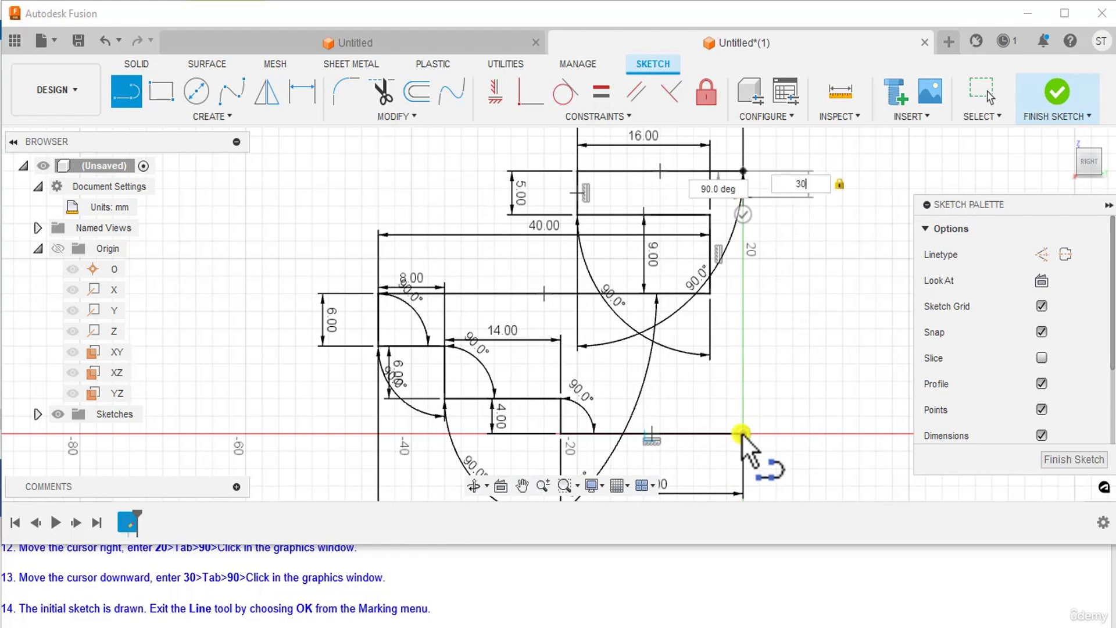
{"action": "type", "text": "90"}
{"action": "left_click", "coordinate": [741, 432]}
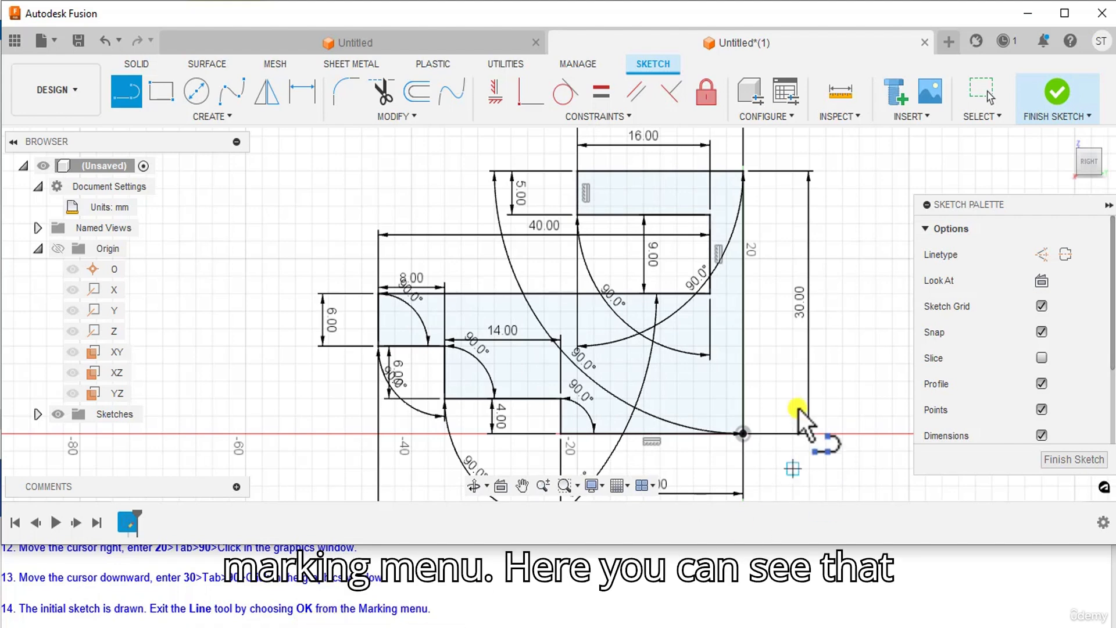
{"action": "scroll", "coordinate": [605, 298], "scroll_direction": "down", "scroll_amount": 3}
{"action": "scroll", "coordinate": [624, 349], "scroll_direction": "down", "scroll_amount": 2}
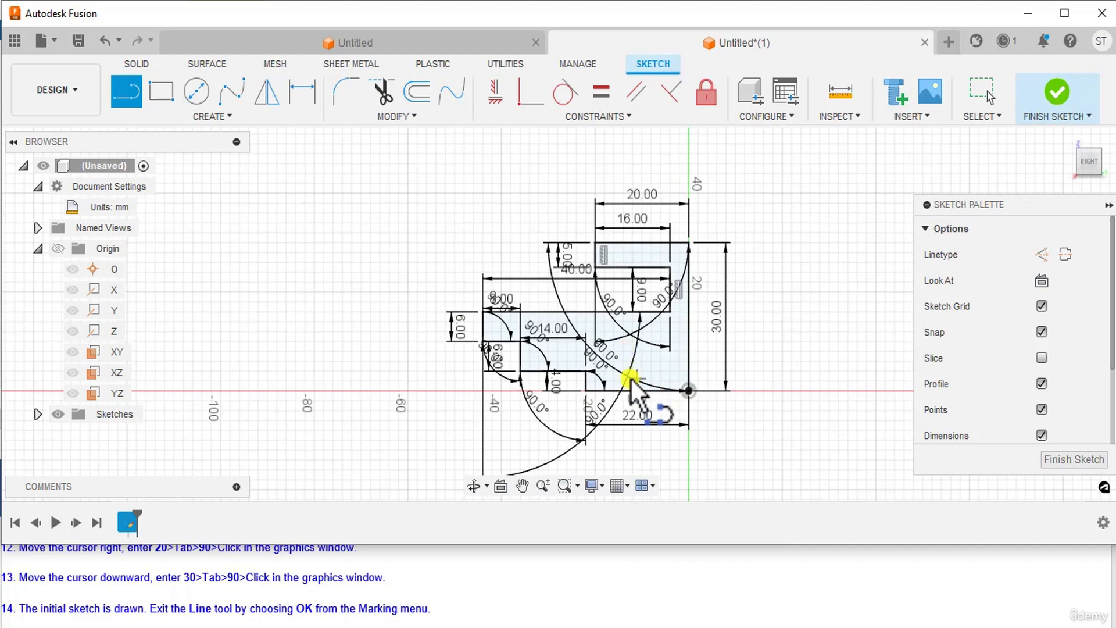
{"action": "scroll", "coordinate": [678, 405], "scroll_direction": "up", "scroll_amount": 2}
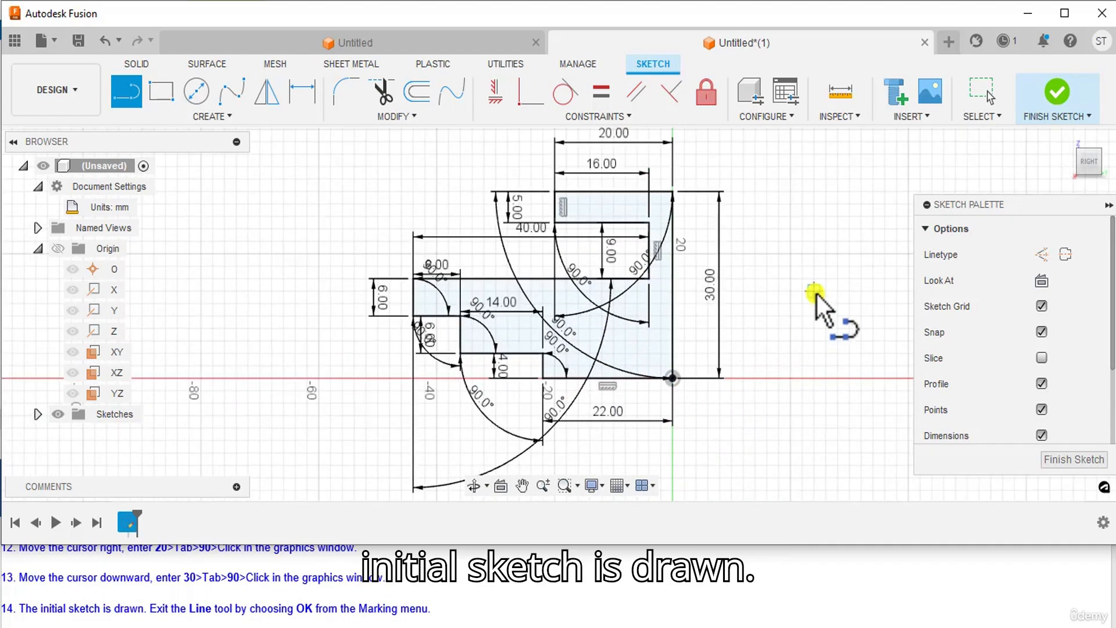
Step: Exit the Line tool with OK from the right-click menu, then zoom to review the profile
{"action": "scroll", "coordinate": [817, 294], "scroll_direction": "up", "scroll_amount": 1}
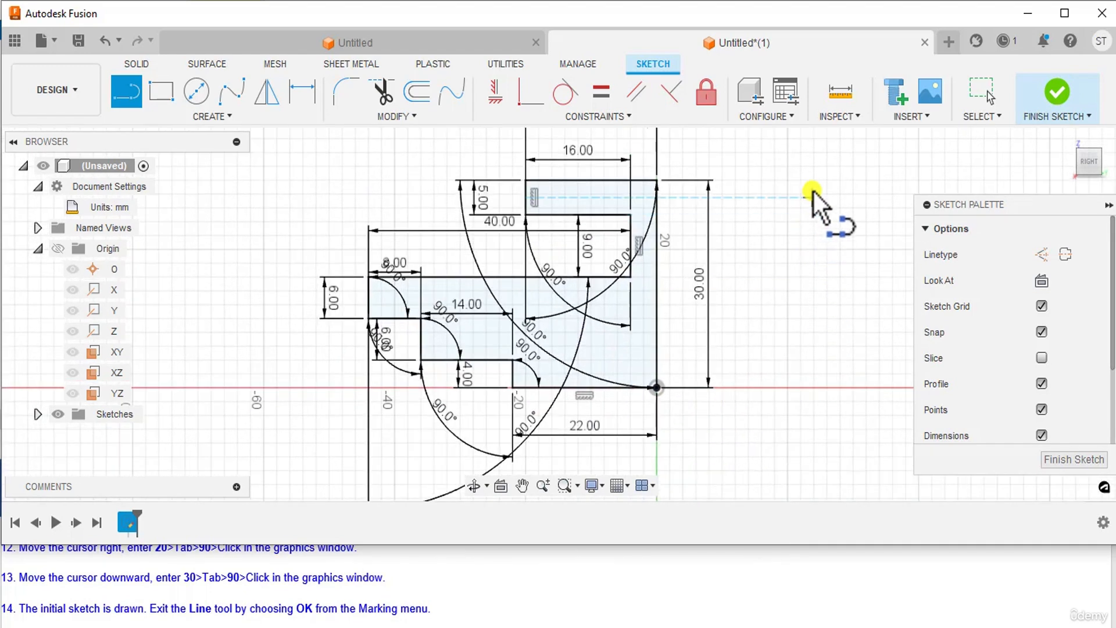
{"action": "right_click", "coordinate": [774, 186]}
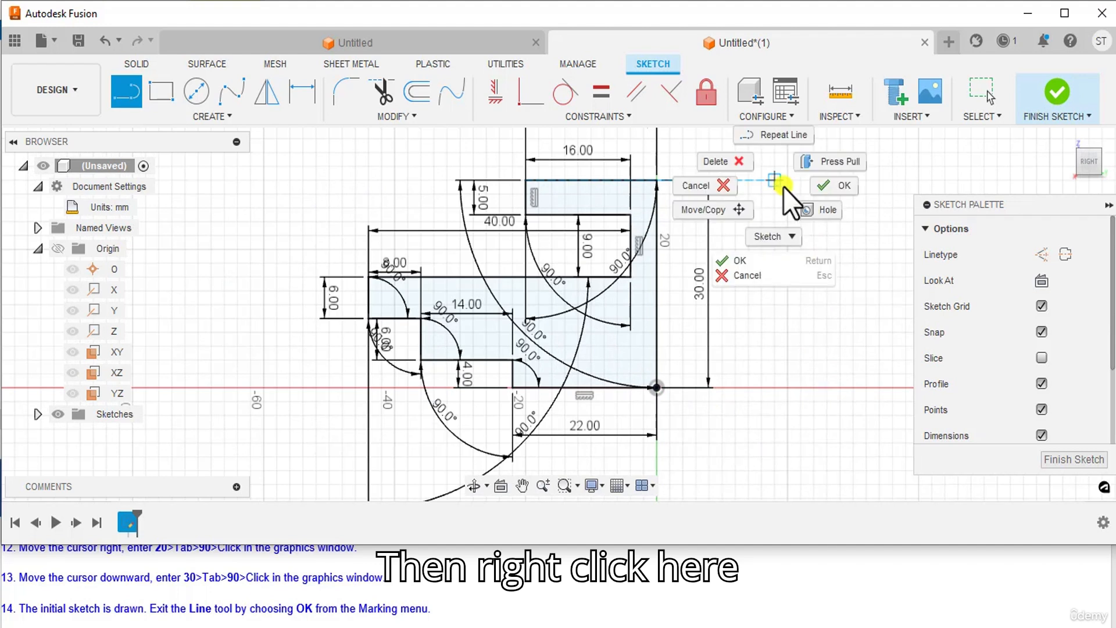
{"action": "left_click", "coordinate": [848, 183]}
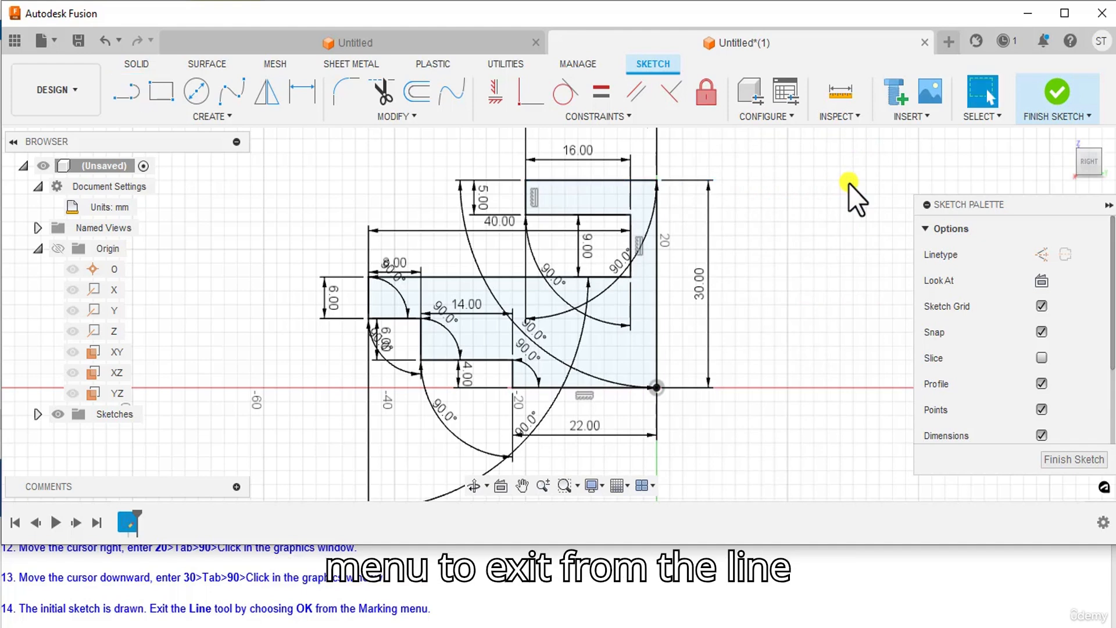
{"action": "scroll", "coordinate": [779, 249], "scroll_direction": "down", "scroll_amount": 2}
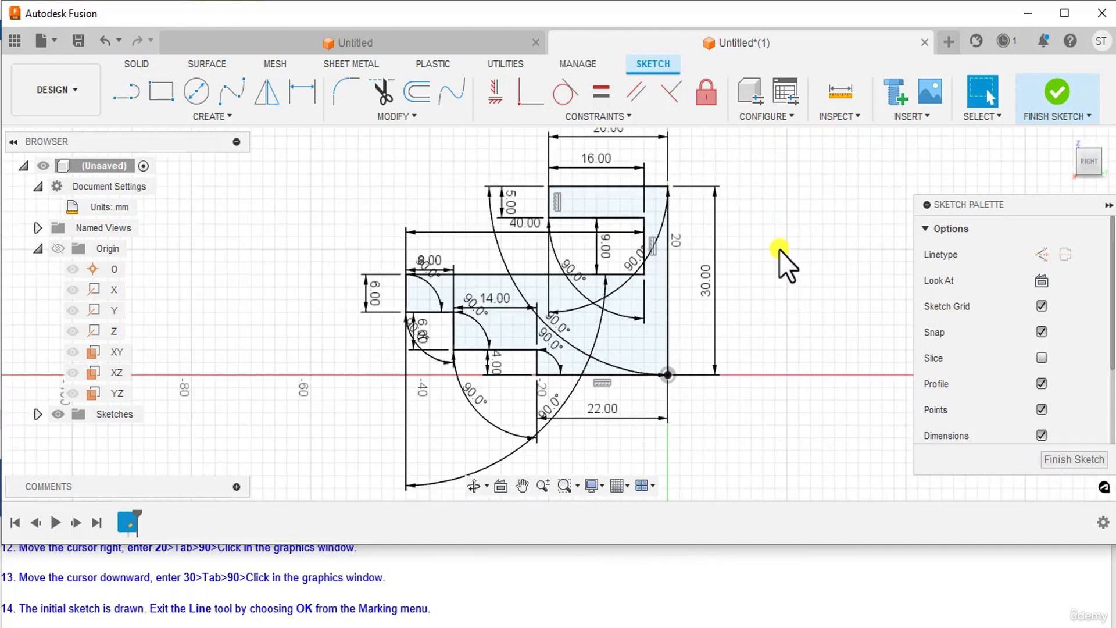
{"action": "scroll", "coordinate": [790, 294], "scroll_direction": "up", "scroll_amount": 1}
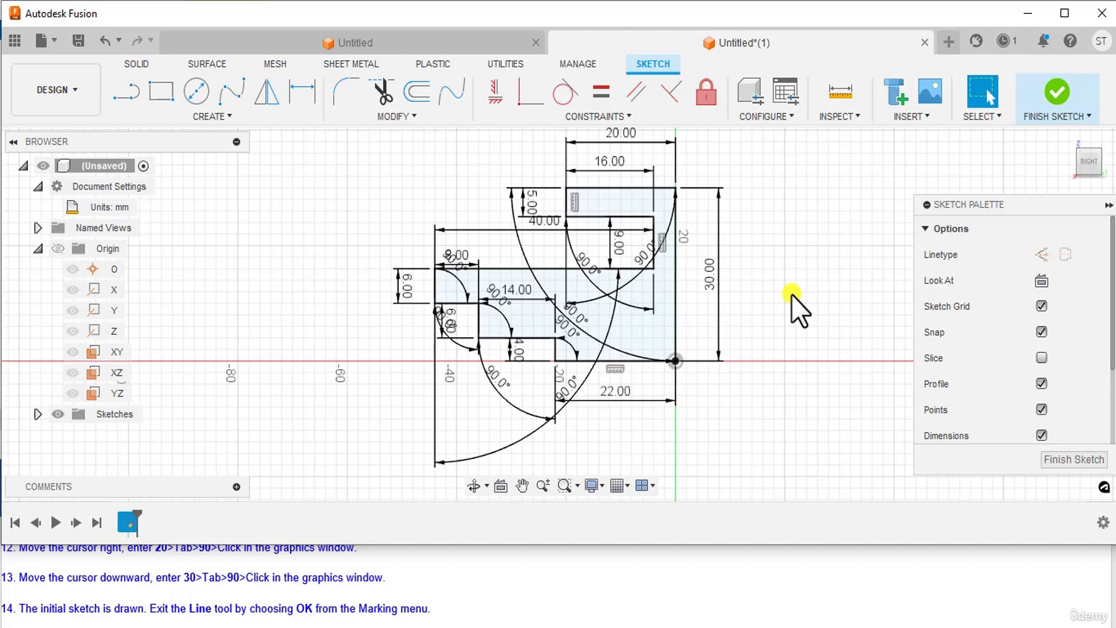
{"action": "scroll", "coordinate": [790, 294], "scroll_direction": "down", "scroll_amount": 1}
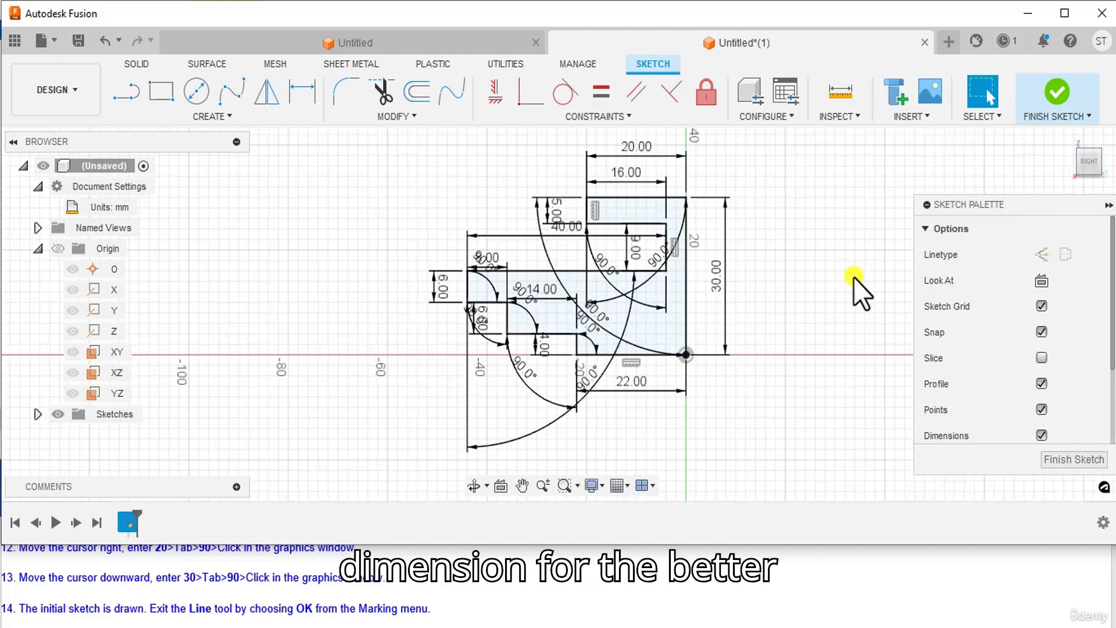
{"action": "scroll", "coordinate": [786, 278], "scroll_direction": "up", "scroll_amount": 1}
{"action": "scroll", "coordinate": [795, 294], "scroll_direction": "down", "scroll_amount": 1}
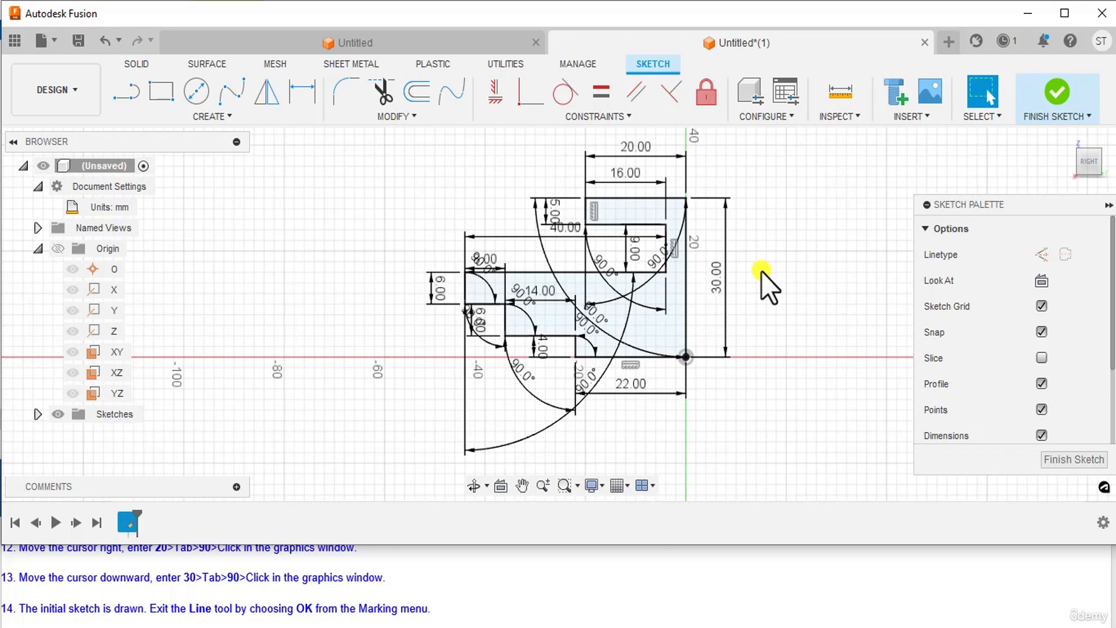
{"action": "scroll", "coordinate": [750, 272], "scroll_direction": "up", "scroll_amount": 2}
{"action": "scroll", "coordinate": [716, 287], "scroll_direction": "up", "scroll_amount": 1}
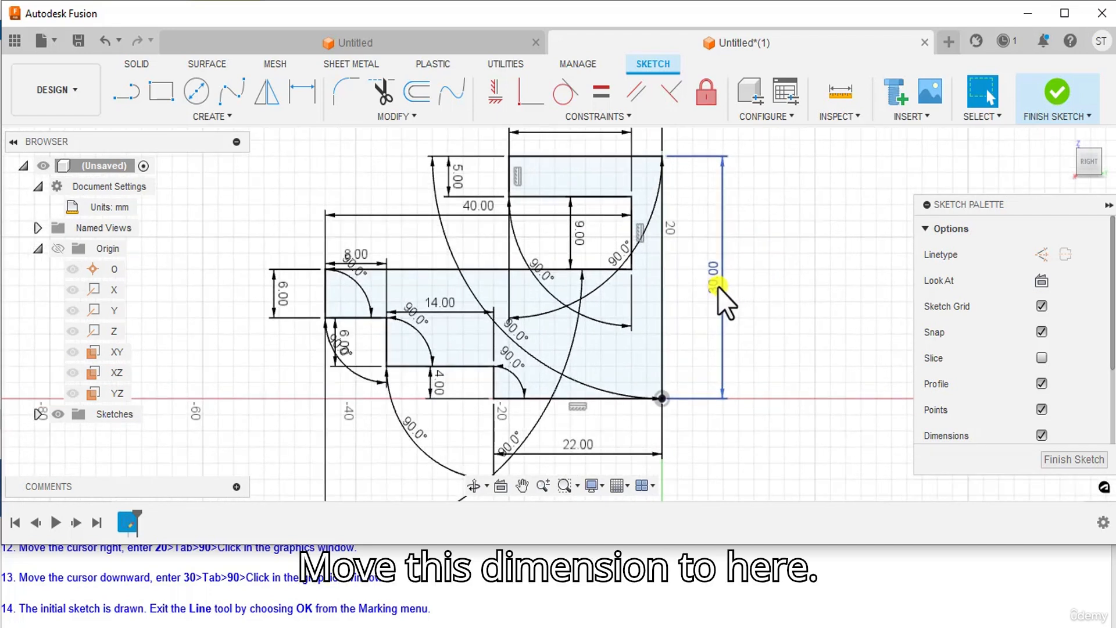
Step: Reposition the 30.00 and 22.00 dimensions and a 90° angle dimension around the profile
{"action": "mouse_move", "coordinate": [717, 287]}
{"action": "left_mouse_down"}
{"action": "mouse_move", "coordinate": [681, 290]}
{"action": "mouse_move", "coordinate": [693, 290]}
{"action": "left_mouse_up"}
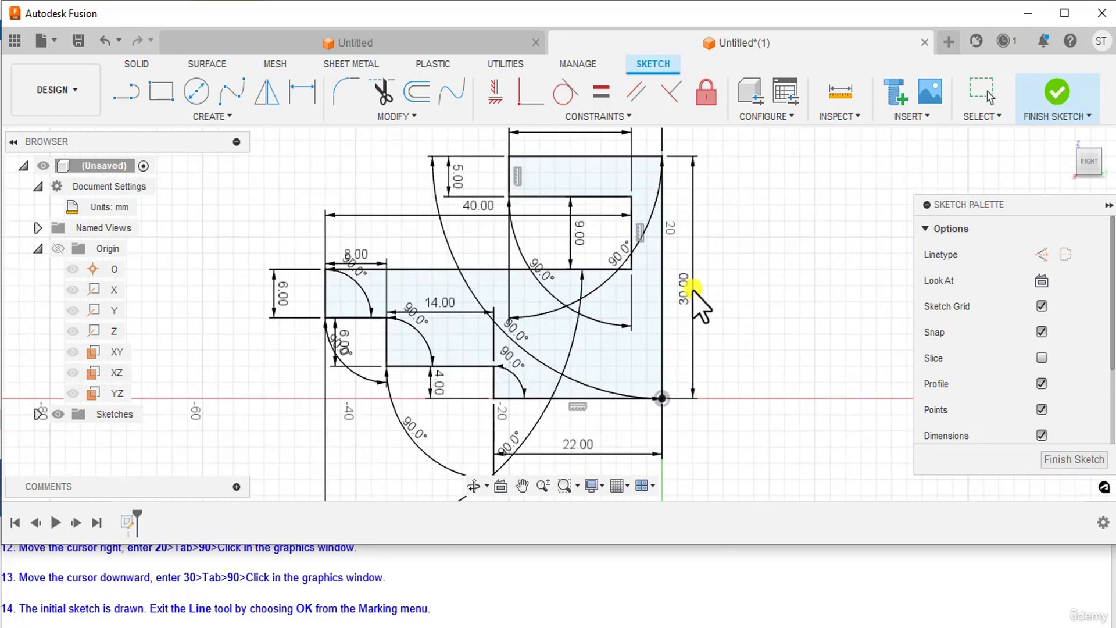
{"action": "middle_click_drag", "start_coordinate": [726, 407], "coordinate": [755, 353]}
{"action": "mouse_move", "coordinate": [613, 395]}
{"action": "left_mouse_down"}
{"action": "mouse_move", "coordinate": [617, 366]}
{"action": "mouse_move", "coordinate": [615, 389]}
{"action": "mouse_move", "coordinate": [618, 375]}
{"action": "left_mouse_up"}
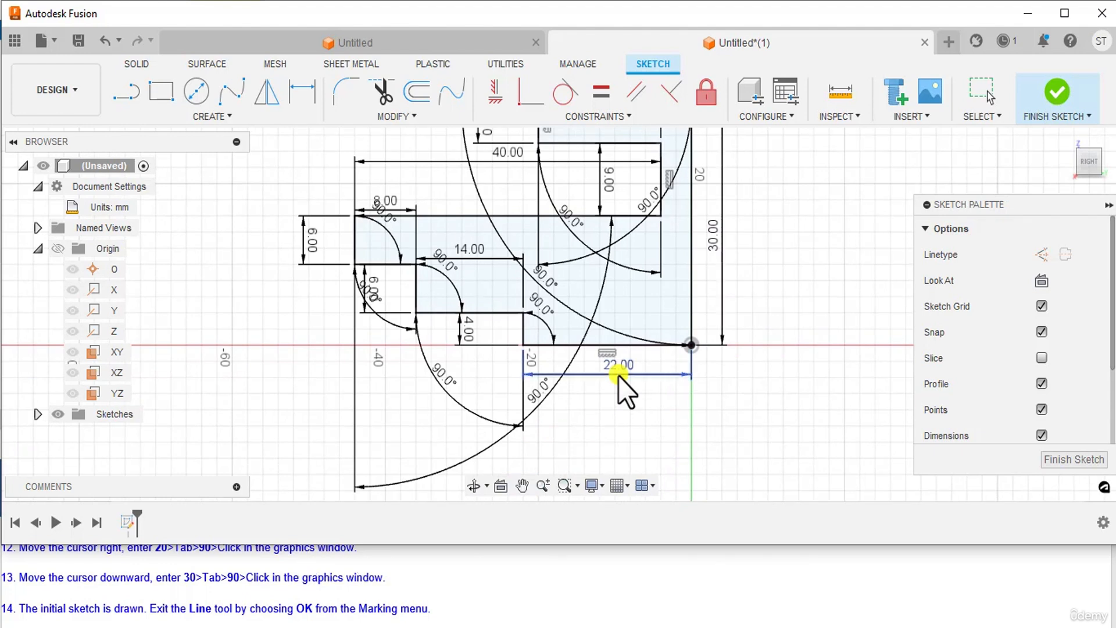
{"action": "scroll", "coordinate": [663, 410], "scroll_direction": "down", "scroll_amount": 1}
{"action": "middle_click_drag", "start_coordinate": [664, 408], "coordinate": [682, 434]}
{"action": "left_click_drag", "start_coordinate": [603, 429], "coordinate": [448, 303]}
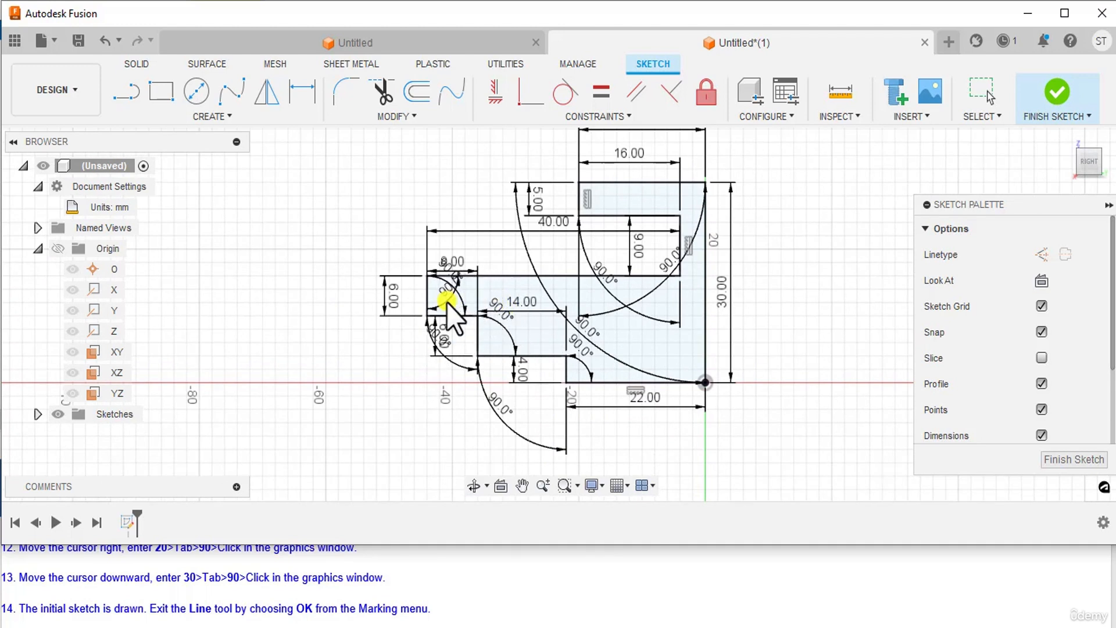
Step: Move the 6.00 dimension closer to the profile and reframe the sketch view
{"action": "scroll", "coordinate": [403, 326], "scroll_direction": "up", "scroll_amount": 3}
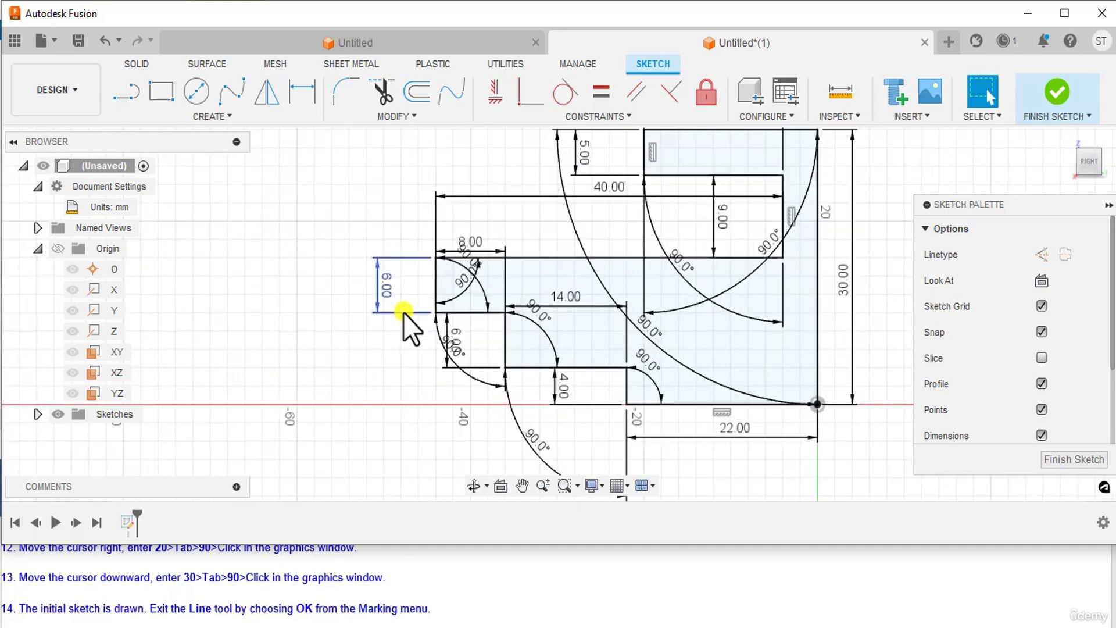
{"action": "scroll", "coordinate": [403, 313], "scroll_direction": "up", "scroll_amount": 3}
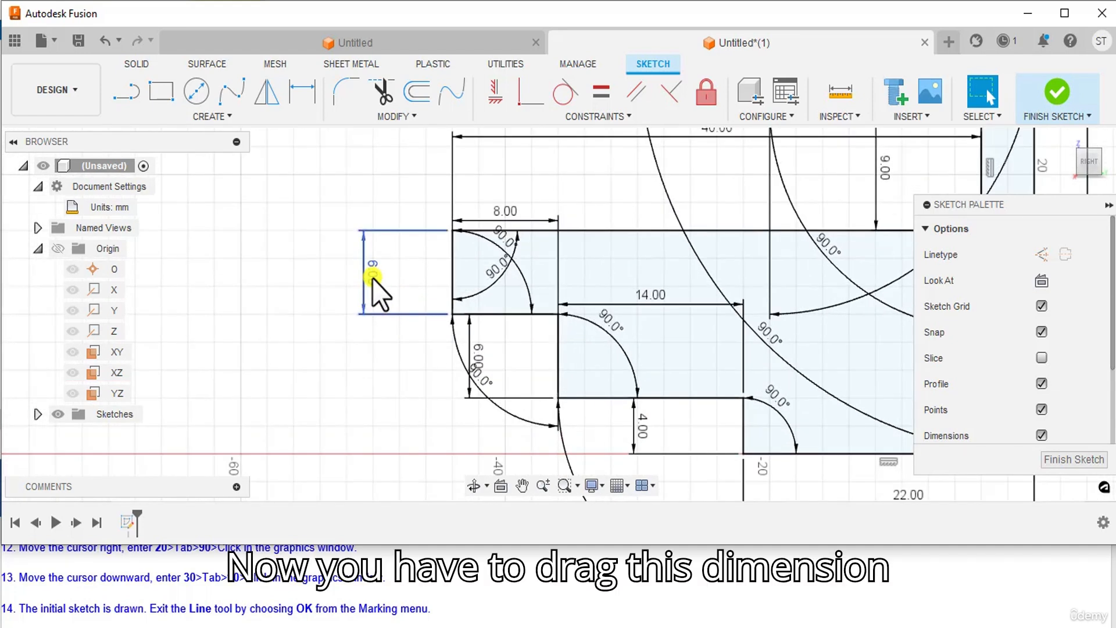
{"action": "left_click_drag", "start_coordinate": [372, 278], "coordinate": [399, 266]}
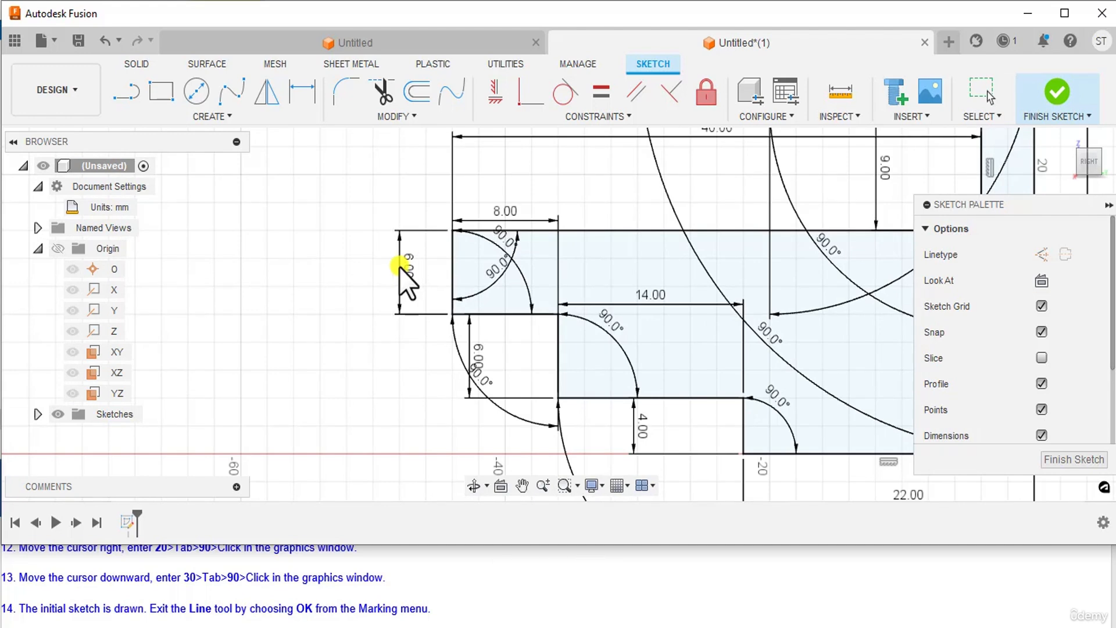
{"action": "scroll", "coordinate": [500, 353], "scroll_direction": "down", "scroll_amount": 5}
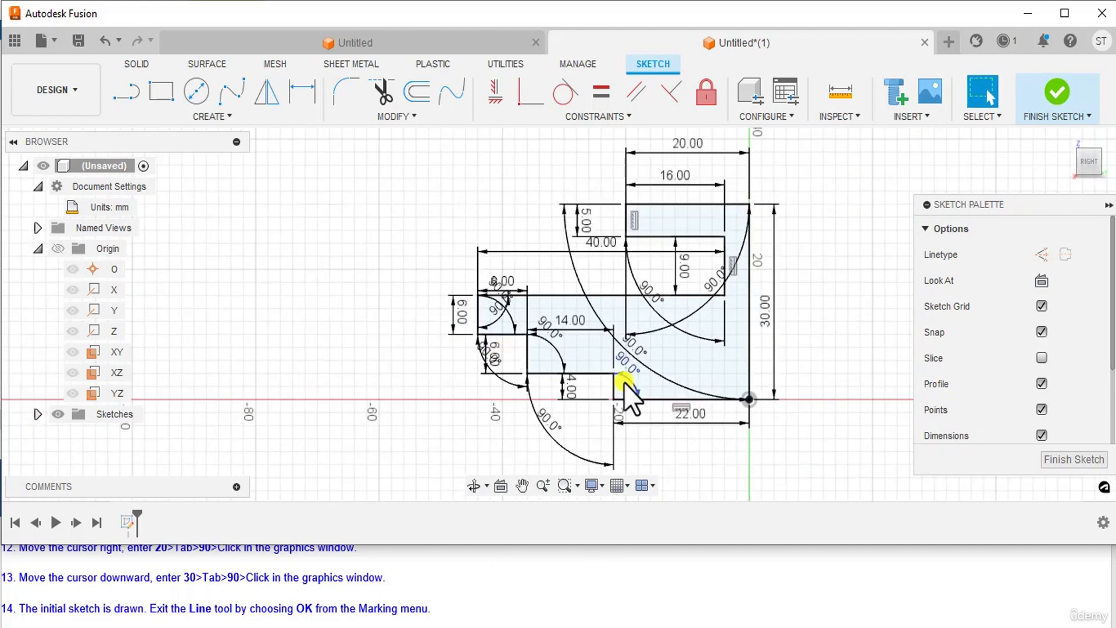
{"action": "scroll", "coordinate": [623, 382], "scroll_direction": "down", "scroll_amount": 2}
{"action": "middle_click_drag", "start_coordinate": [661, 352], "coordinate": [616, 341]}
{"action": "scroll", "coordinate": [616, 341], "scroll_direction": "up", "scroll_amount": 1}
{"action": "scroll", "coordinate": [616, 341], "scroll_direction": "up", "scroll_amount": 1}
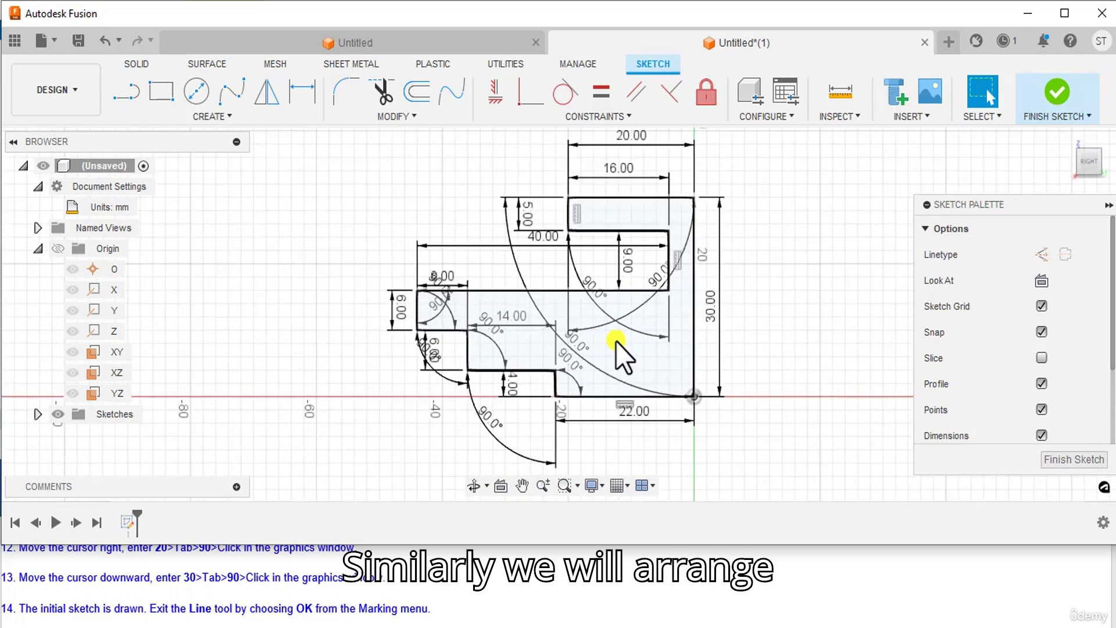
{"action": "scroll", "coordinate": [703, 339], "scroll_direction": "down", "scroll_amount": 2}
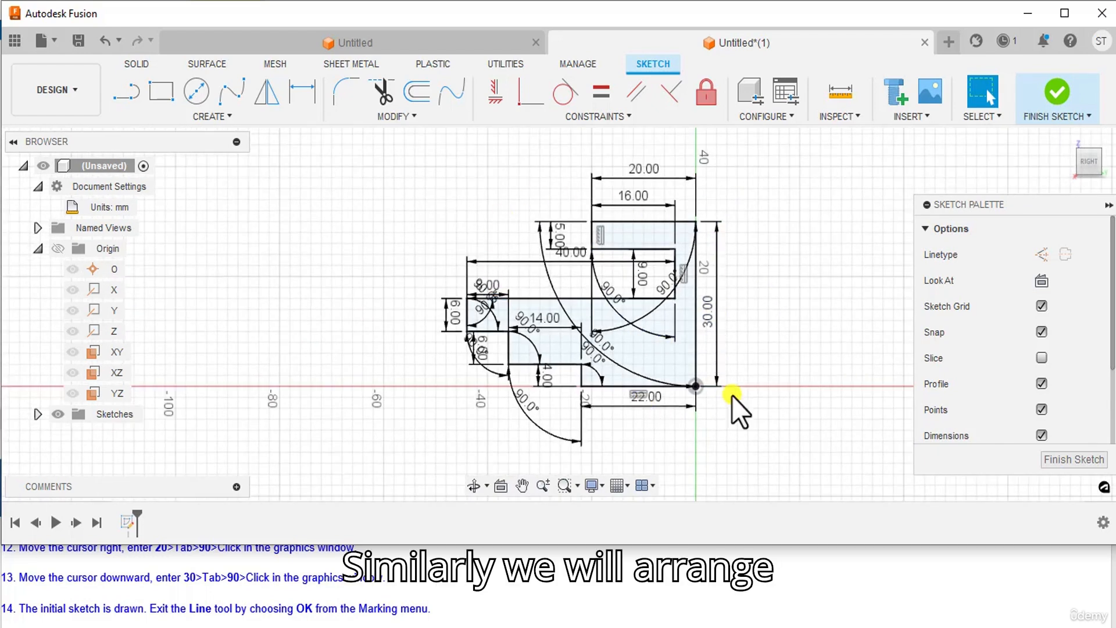
{"action": "scroll", "coordinate": [741, 337], "scroll_direction": "up", "scroll_amount": 1}
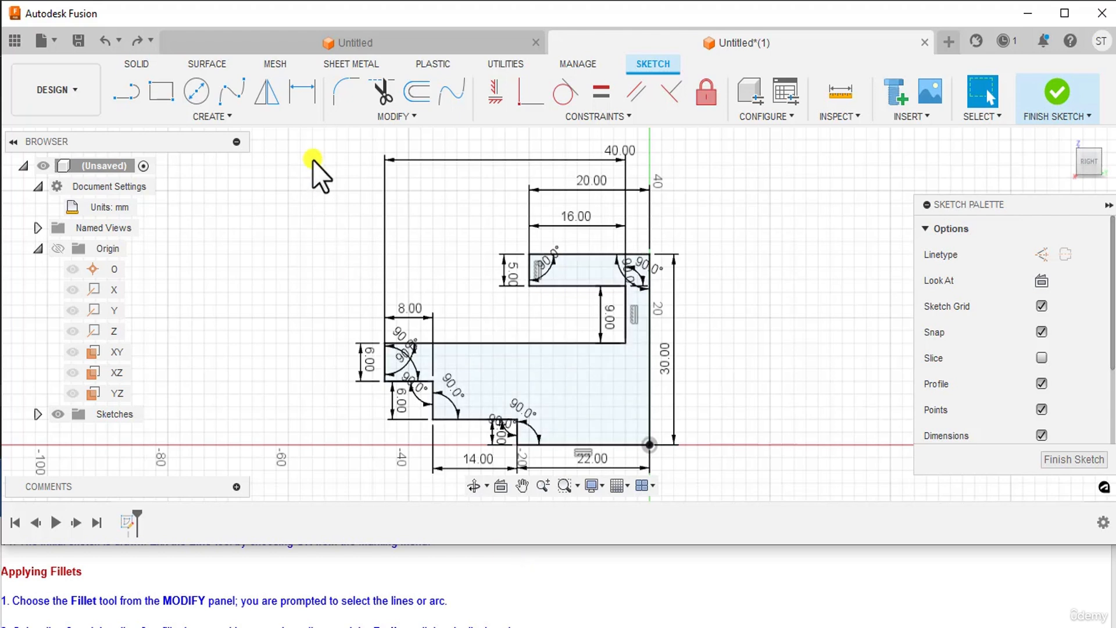
Step: Start a Fillet and round the upper corner of the profile with a 1.5 mm radius
{"action": "left_click", "coordinate": [339, 99]}
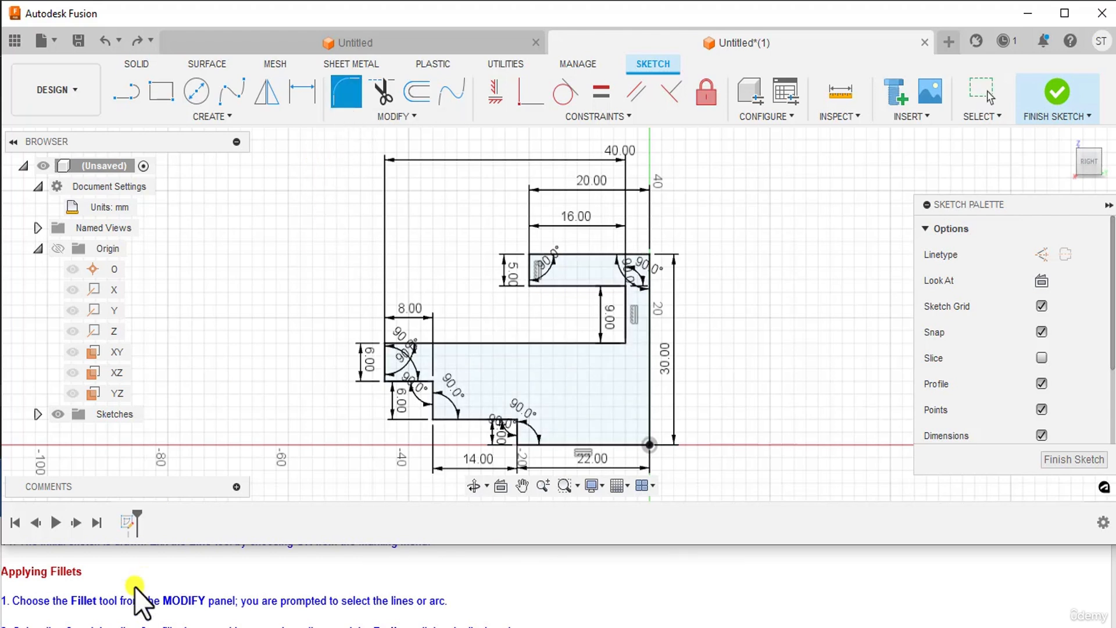
{"action": "scroll", "coordinate": [134, 587], "scroll_direction": "down", "scroll_amount": 1}
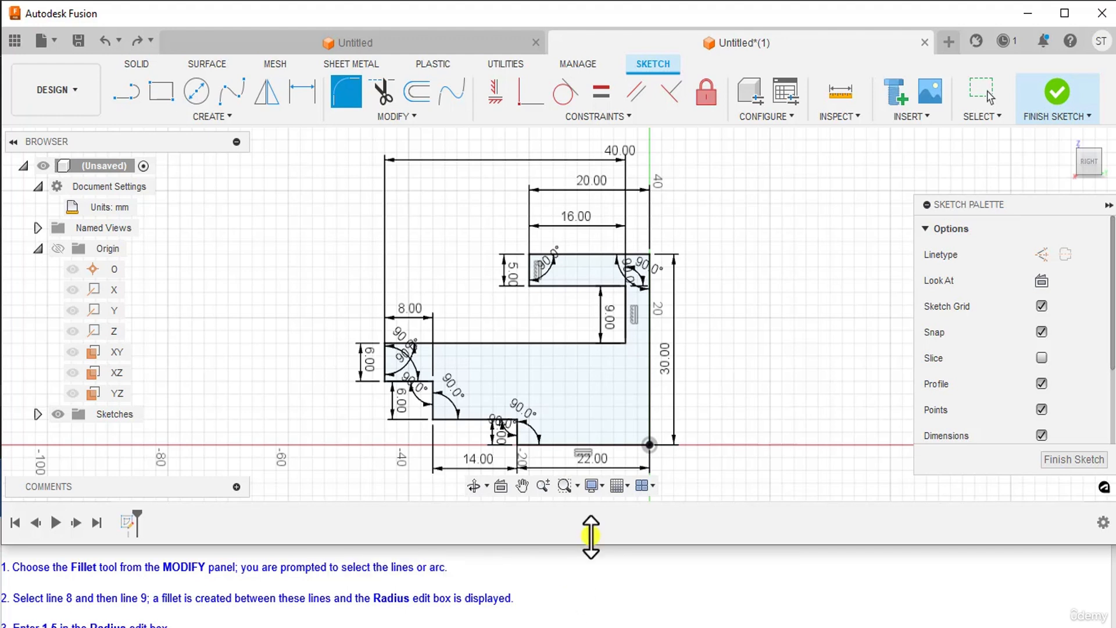
{"action": "left_click", "coordinate": [624, 320]}
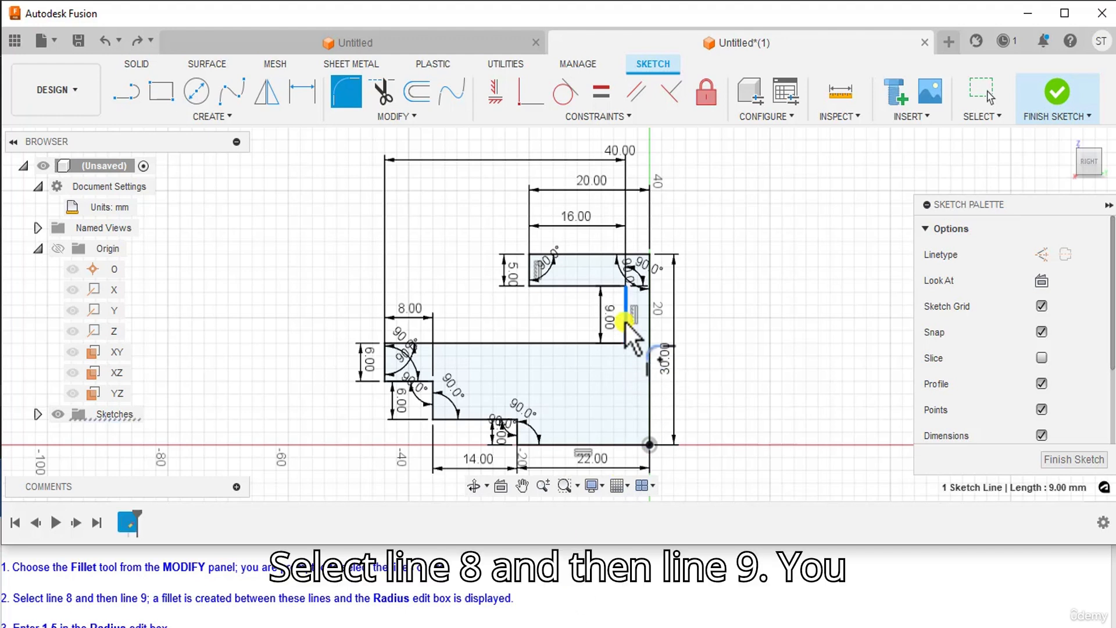
{"action": "left_click", "coordinate": [603, 285]}
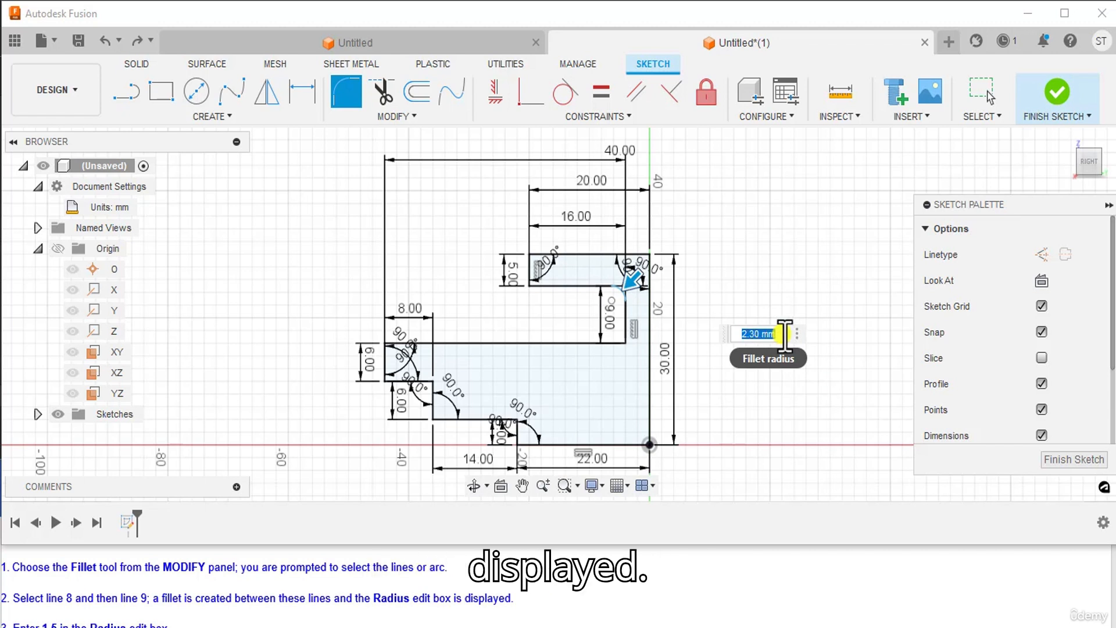
{"action": "scroll", "coordinate": [298, 608], "scroll_direction": "down", "scroll_amount": 1}
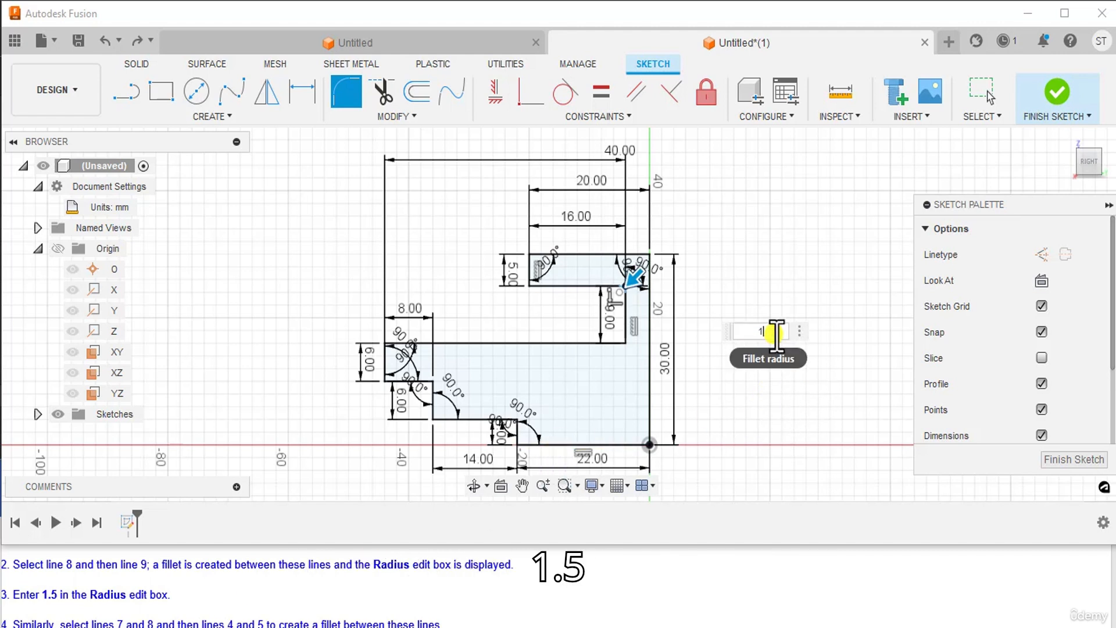
{"action": "type", "text": ".5"}
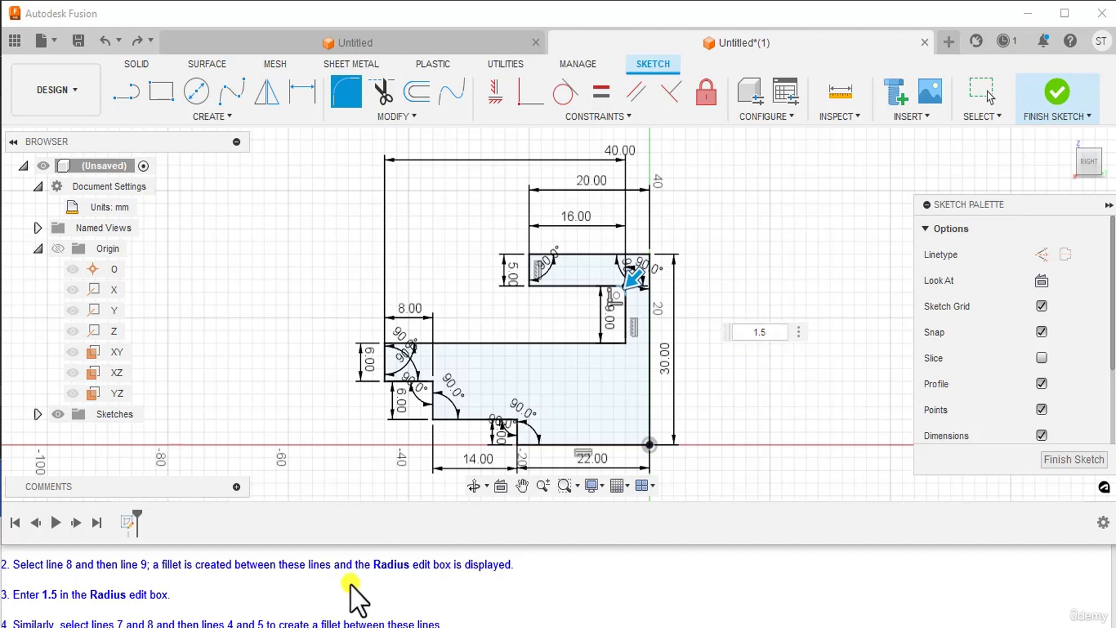
{"action": "scroll", "coordinate": [355, 598], "scroll_direction": "down", "scroll_amount": 1}
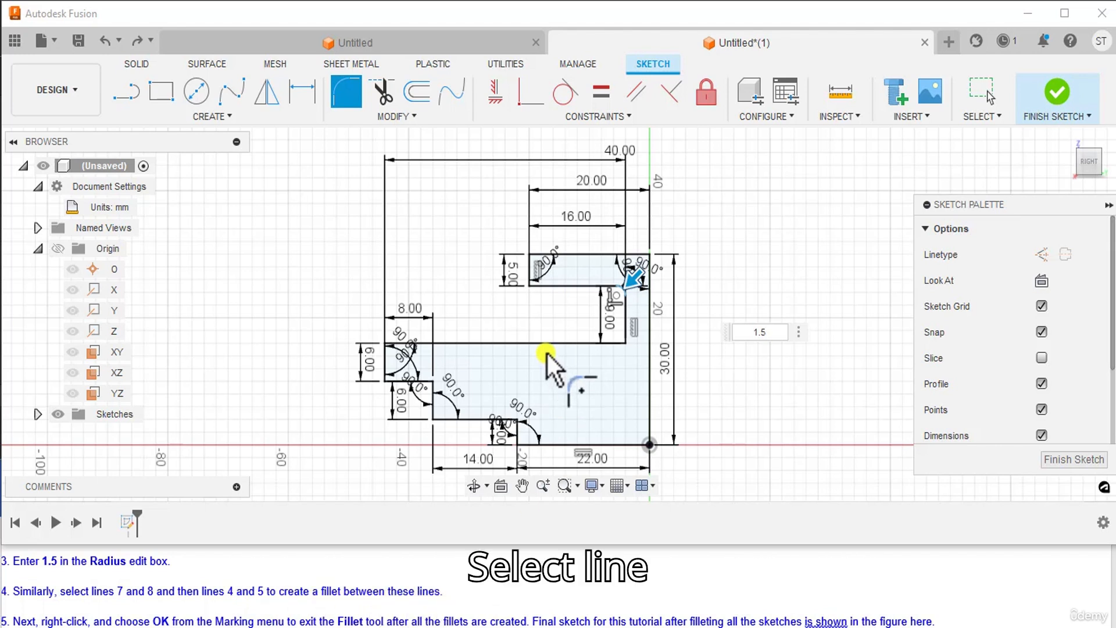
Step: Fillet the corner at the 40 mm line and the lower corner at the 6.00 line, each 1.5 mm
{"action": "left_click", "coordinate": [609, 342]}
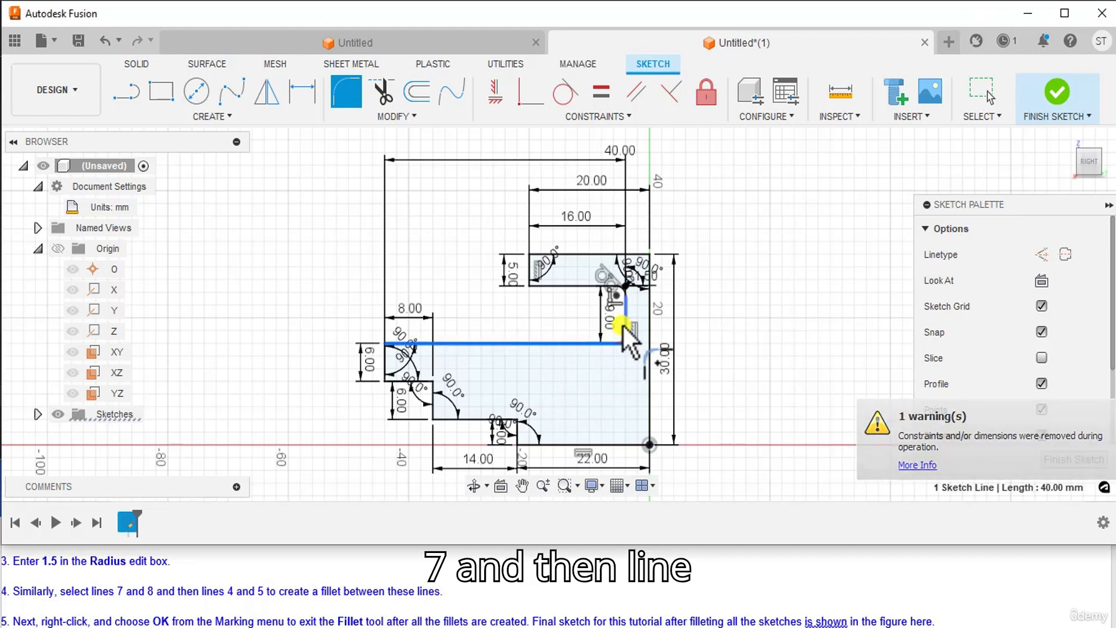
{"action": "left_click", "coordinate": [625, 324]}
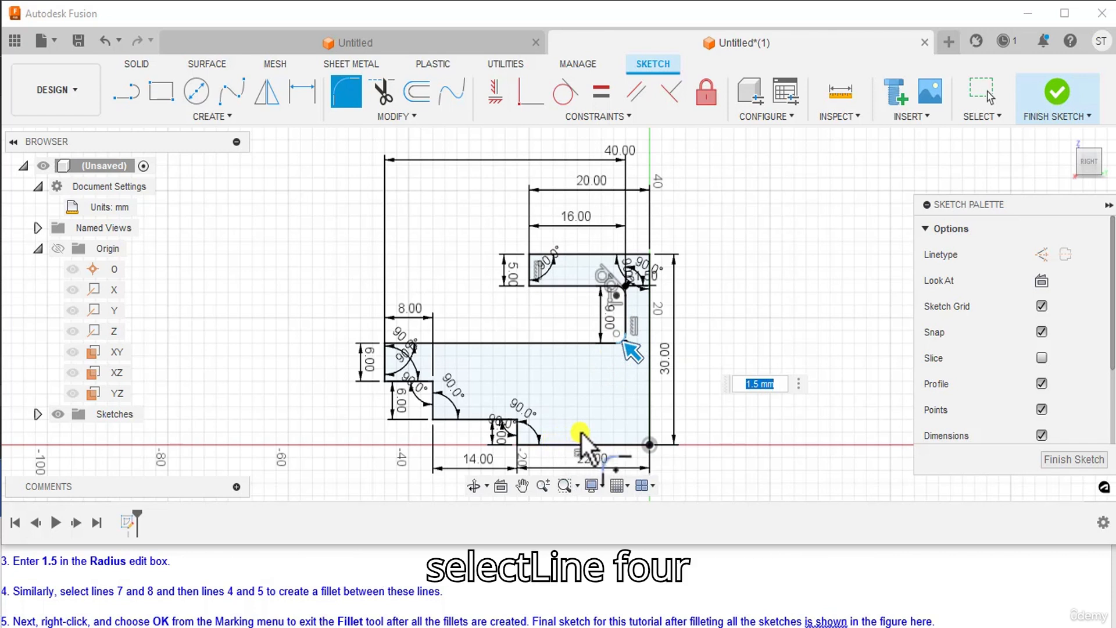
{"action": "left_click", "coordinate": [433, 404]}
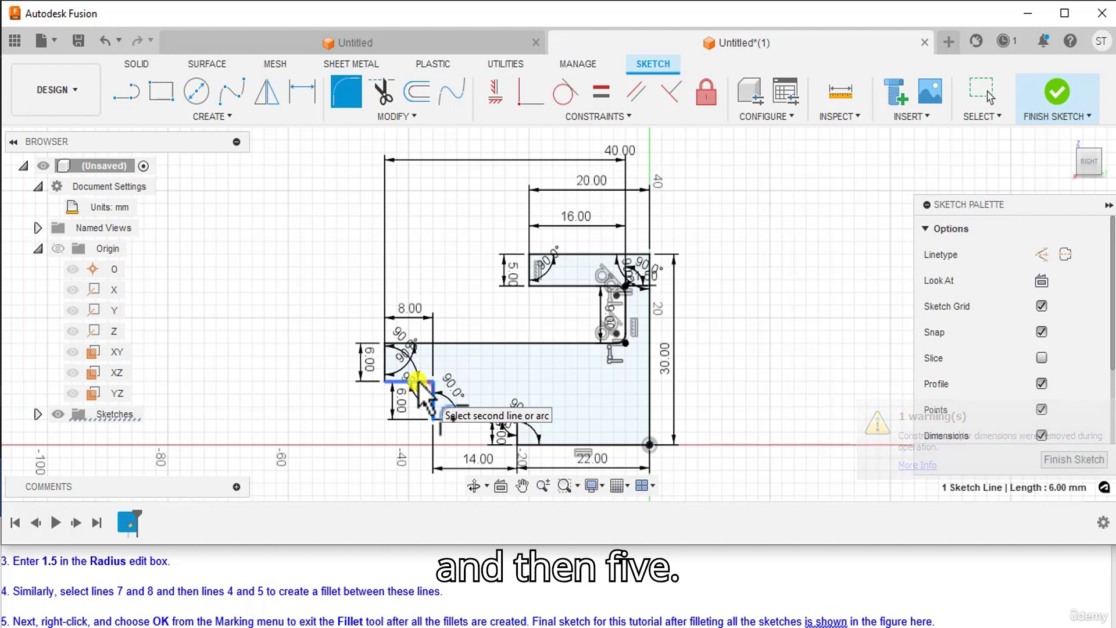
{"action": "left_click", "coordinate": [418, 382]}
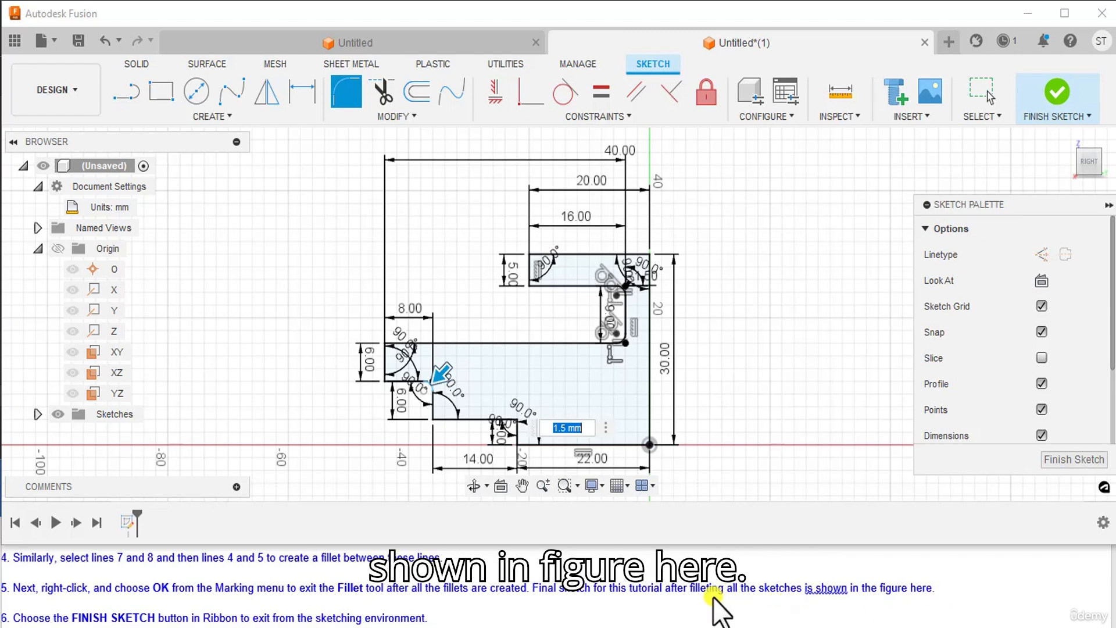
Step: Compare the rounds with the reference drawing's R1.5 fillets, then return to Fusion to end filleting
{"action": "left_click", "coordinate": [643, 624]}
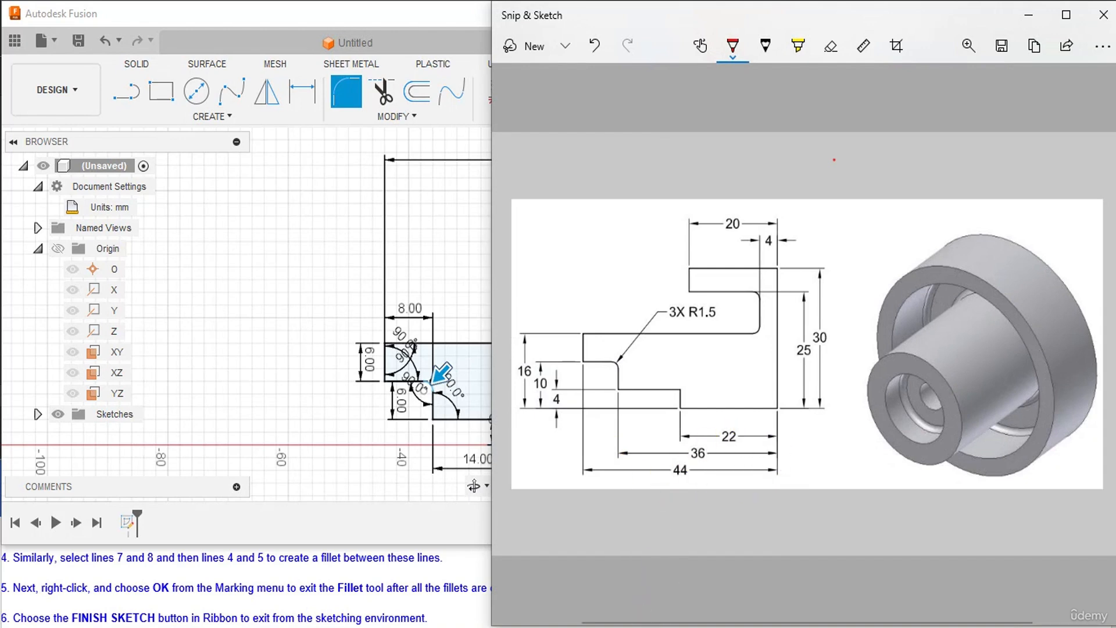
{"action": "left_click", "coordinate": [643, 624]}
{"action": "right_click", "coordinate": [797, 209]}
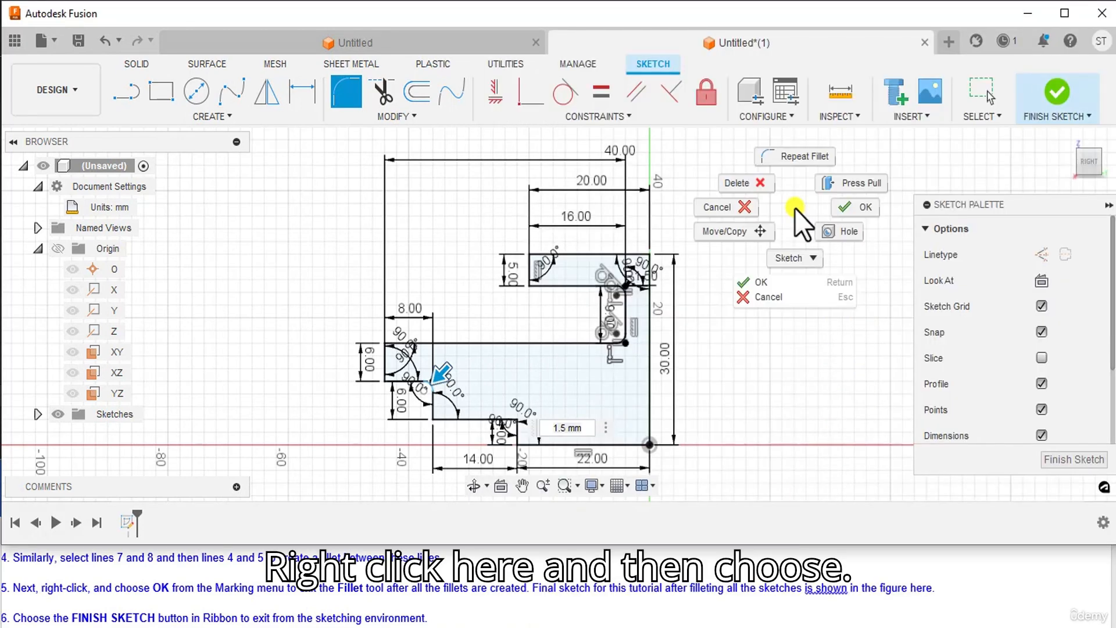
Step: Choose OK from the marking menu to exit the Fillet tool, keeping the three rounded corners
{"action": "left_click", "coordinate": [853, 207]}
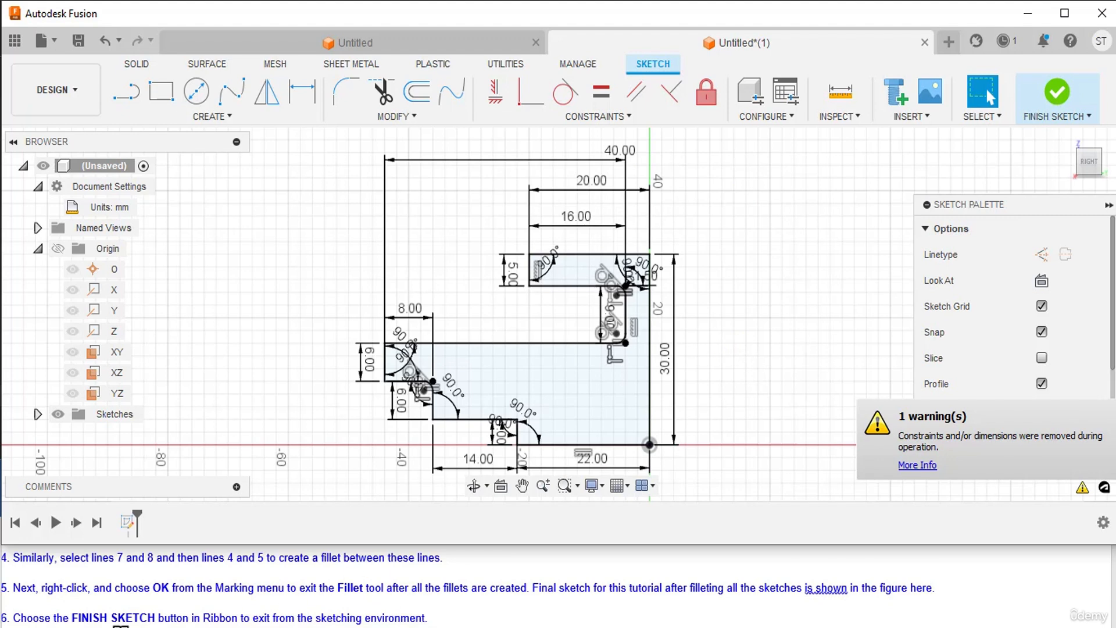
{"action": "scroll", "coordinate": [110, 615], "scroll_direction": "down", "scroll_amount": 1}
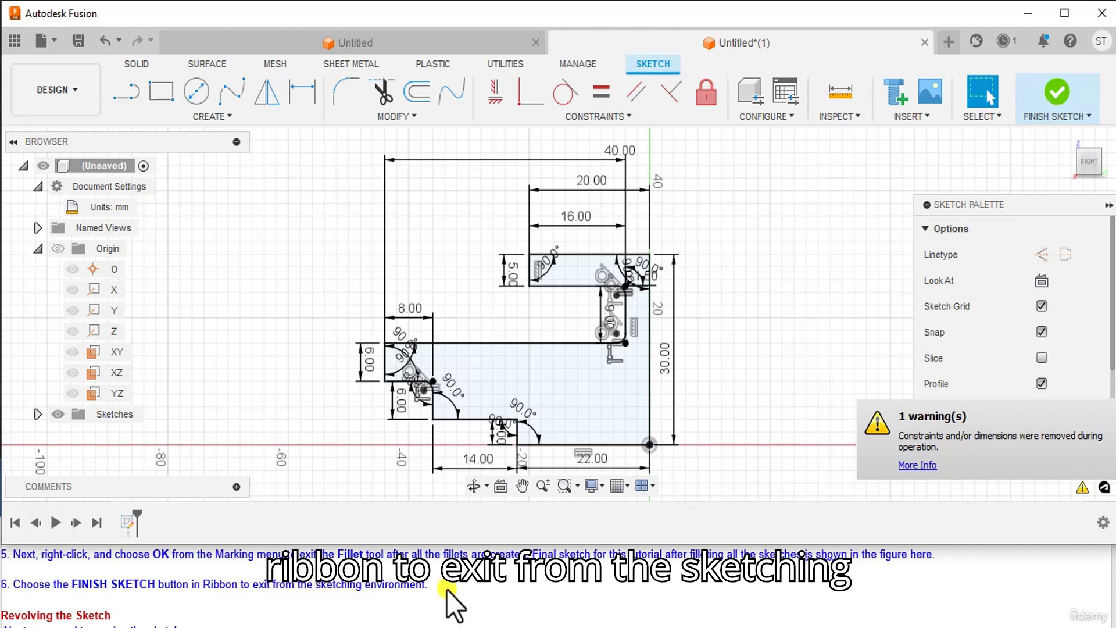
Step: Finish the sketch so the filleted profile appears as Sketch1
{"action": "left_click", "coordinate": [1054, 86]}
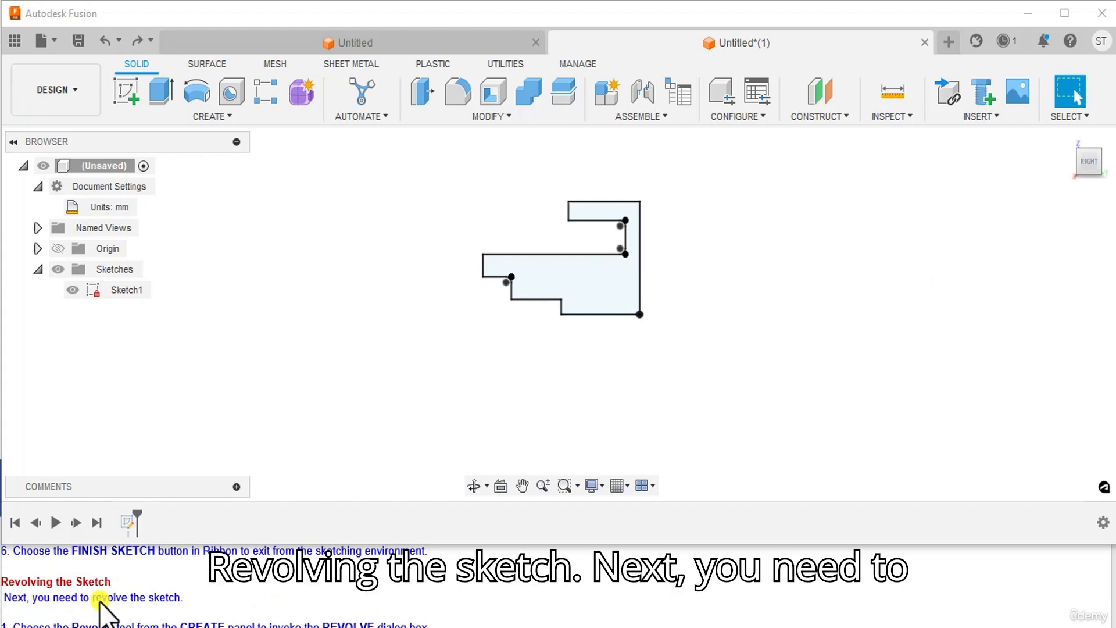
{"action": "scroll", "coordinate": [193, 600], "scroll_direction": "down", "scroll_amount": 3}
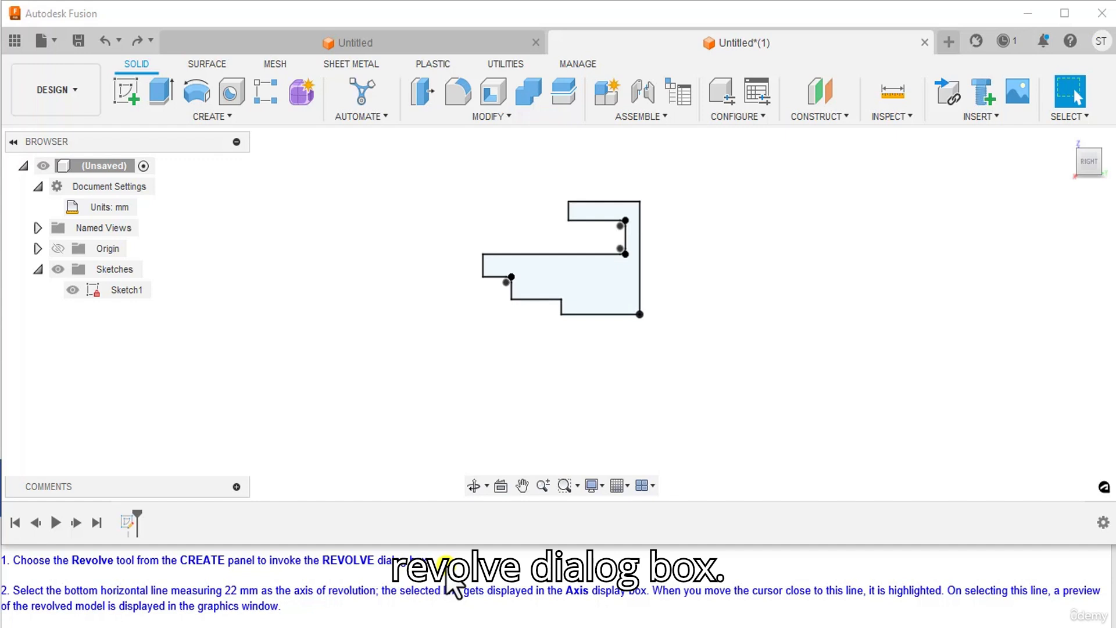
Step: Revolve the profile 360° around the bottom 22 mm line to create Body1
{"action": "left_click", "coordinate": [197, 88]}
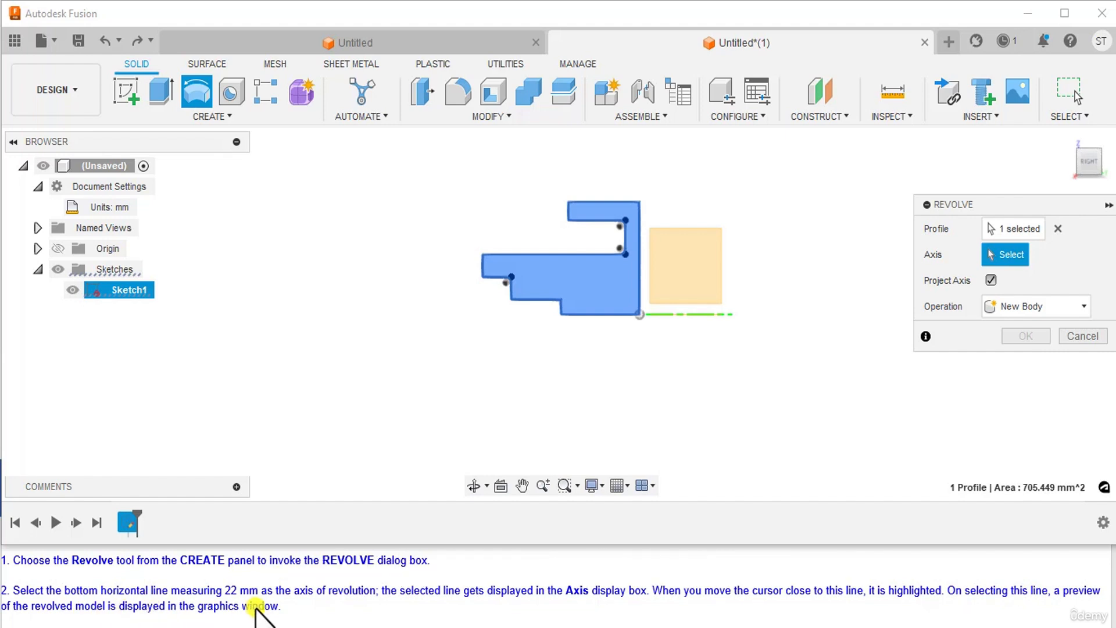
{"action": "left_click", "coordinate": [605, 316]}
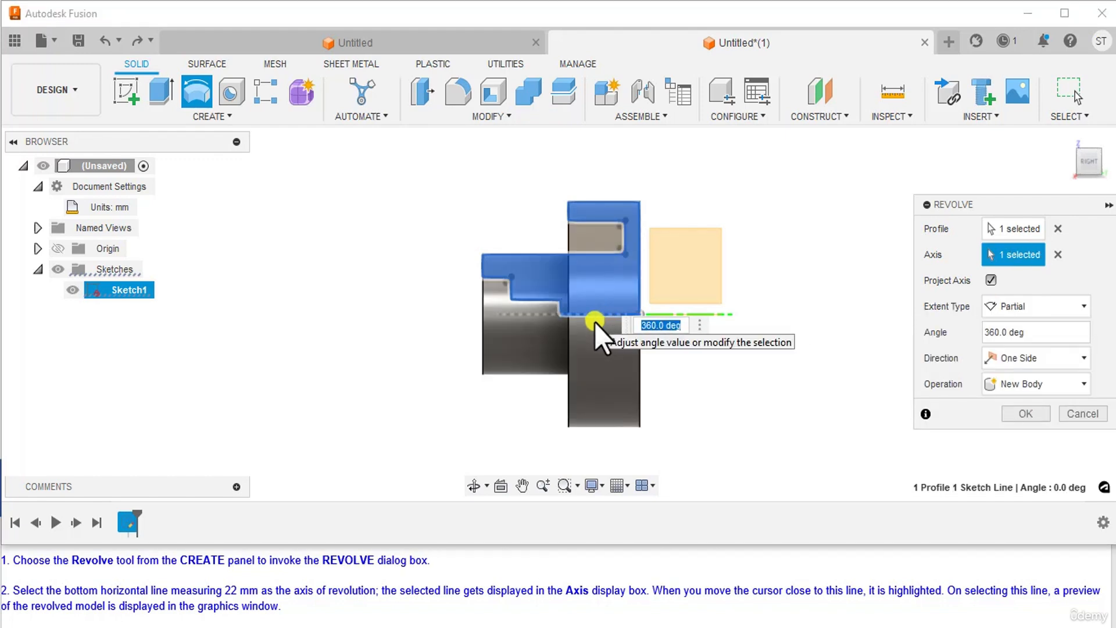
{"action": "scroll", "coordinate": [319, 608], "scroll_direction": "down", "scroll_amount": 1}
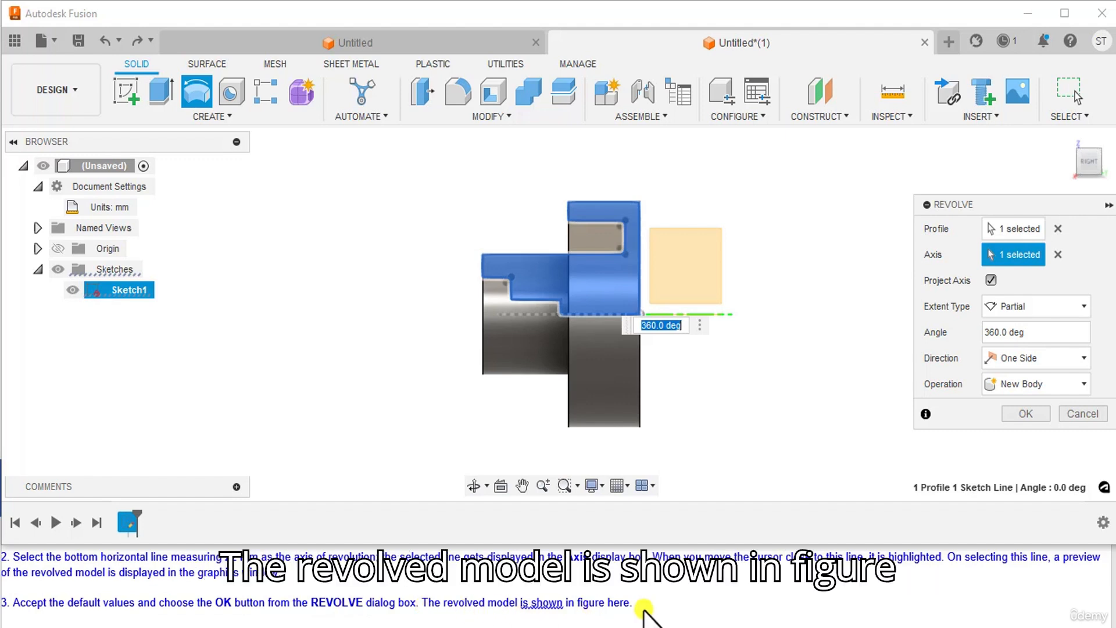
{"action": "key", "text": "alt+Tab"}
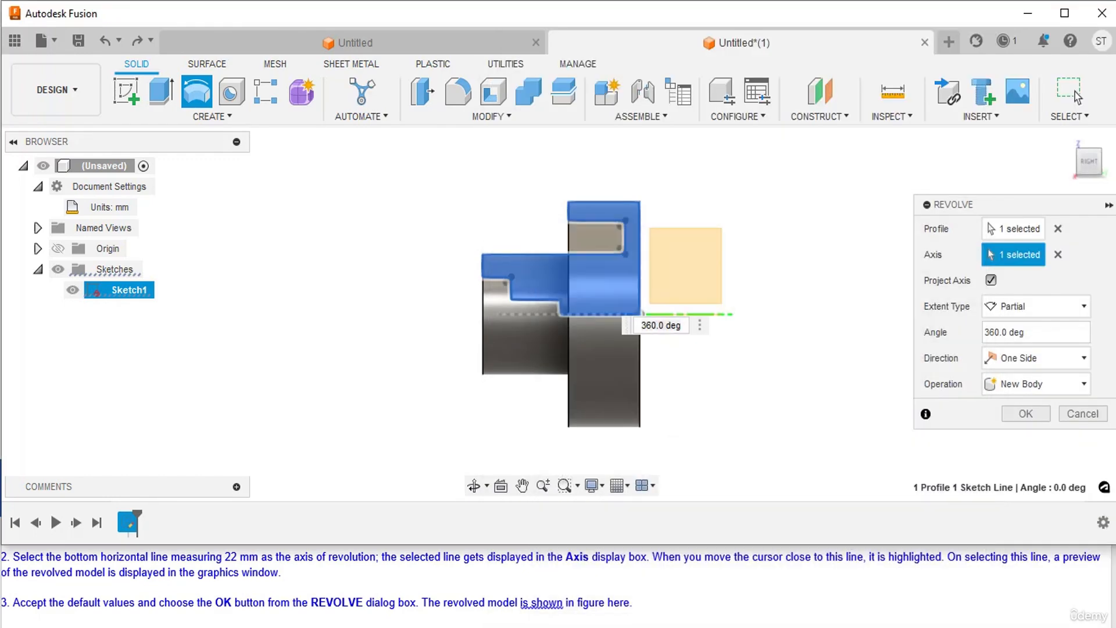
{"action": "left_click", "coordinate": [1015, 412]}
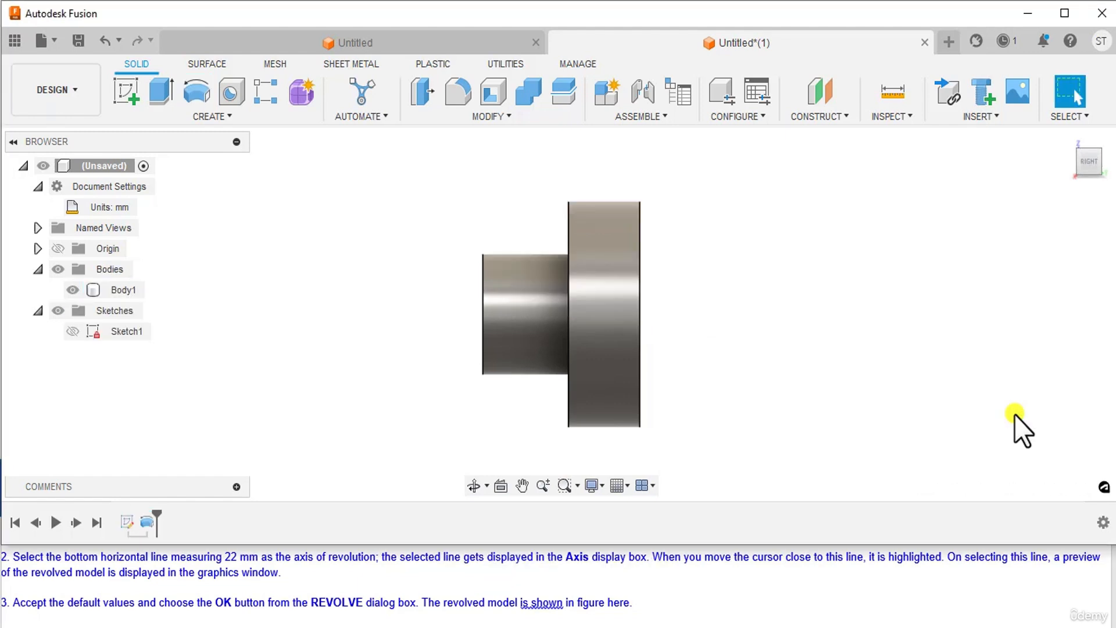
Step: Show the revolved part in the isometric home view and bring up the File menu
{"action": "left_click", "coordinate": [1065, 141]}
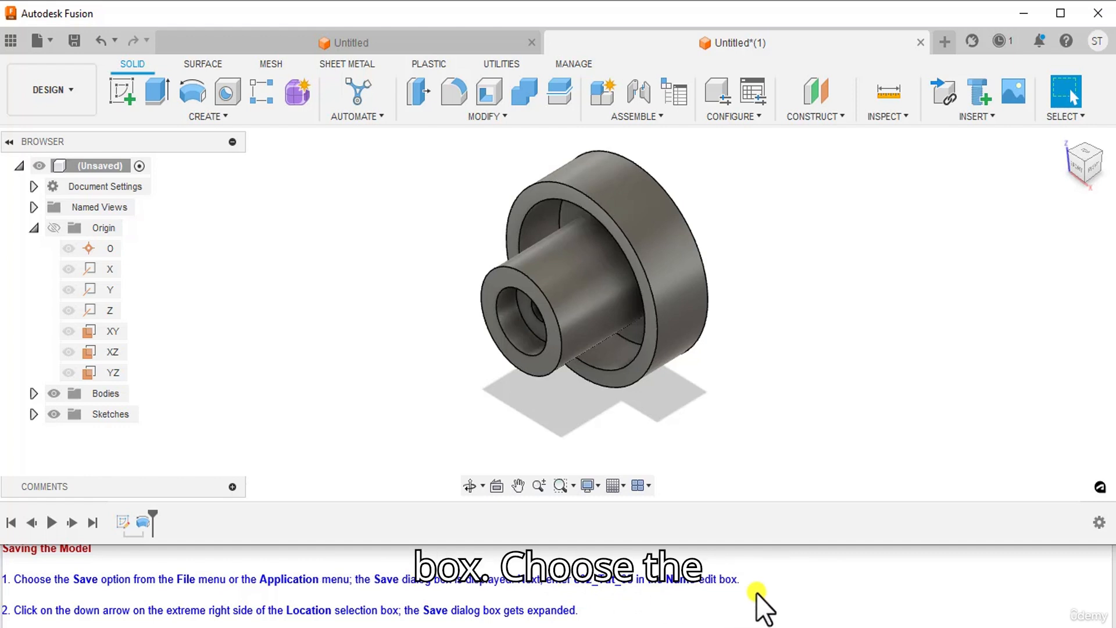
{"action": "scroll", "coordinate": [756, 593], "scroll_direction": "down", "scroll_amount": 1}
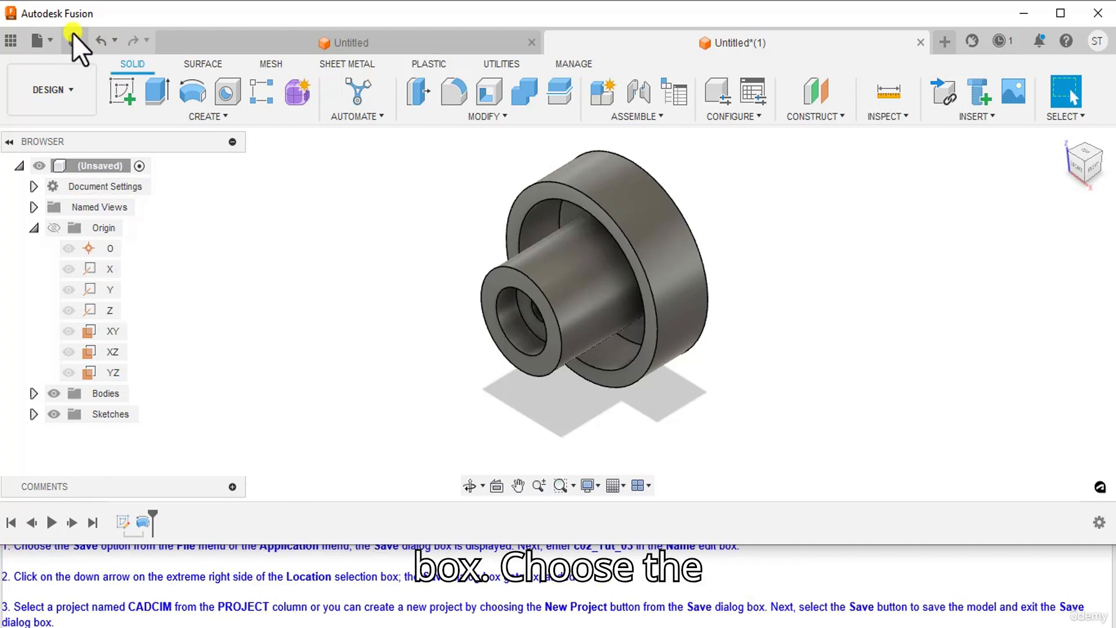
{"action": "left_click", "coordinate": [47, 40]}
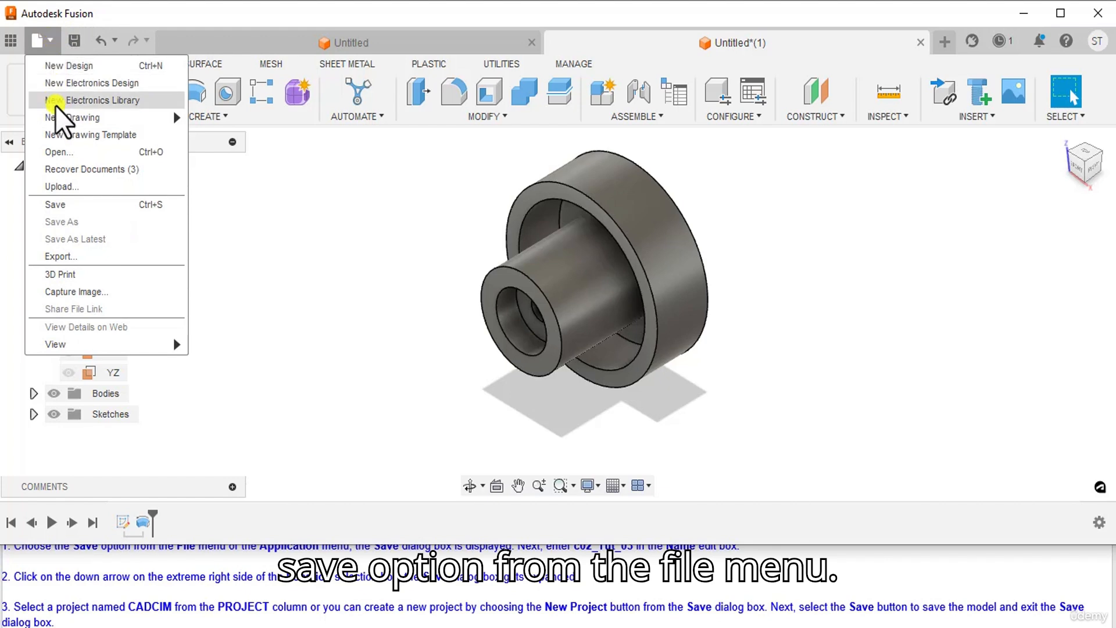
Step: Start saving the design as c02_Tut_03 and expand the save location list
{"action": "left_click", "coordinate": [61, 203]}
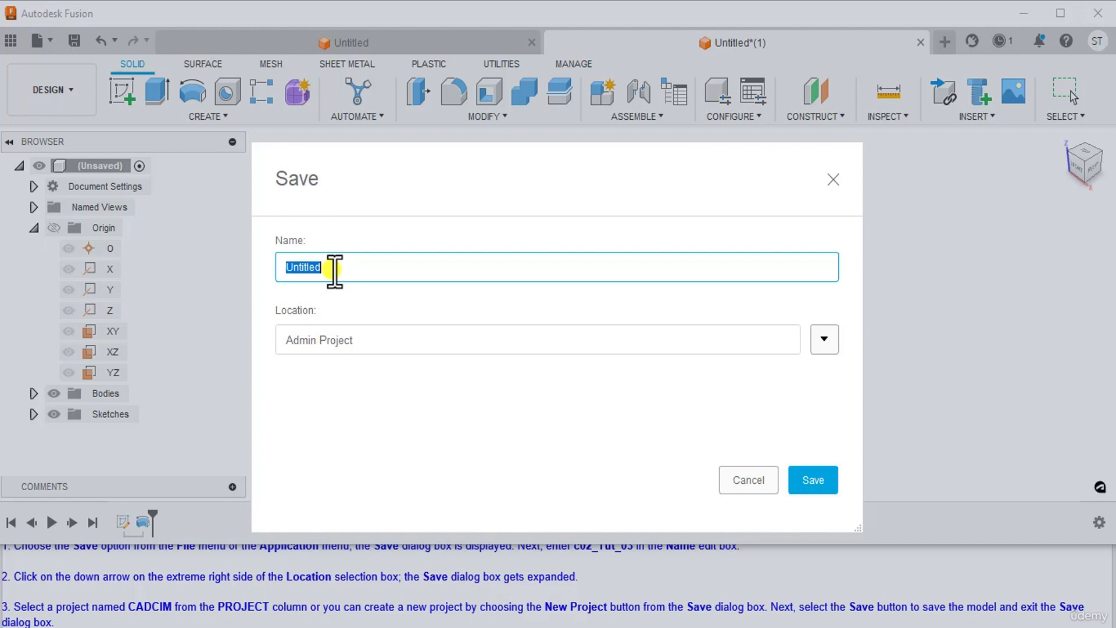
{"action": "type", "text": "c02_Tut_03"}
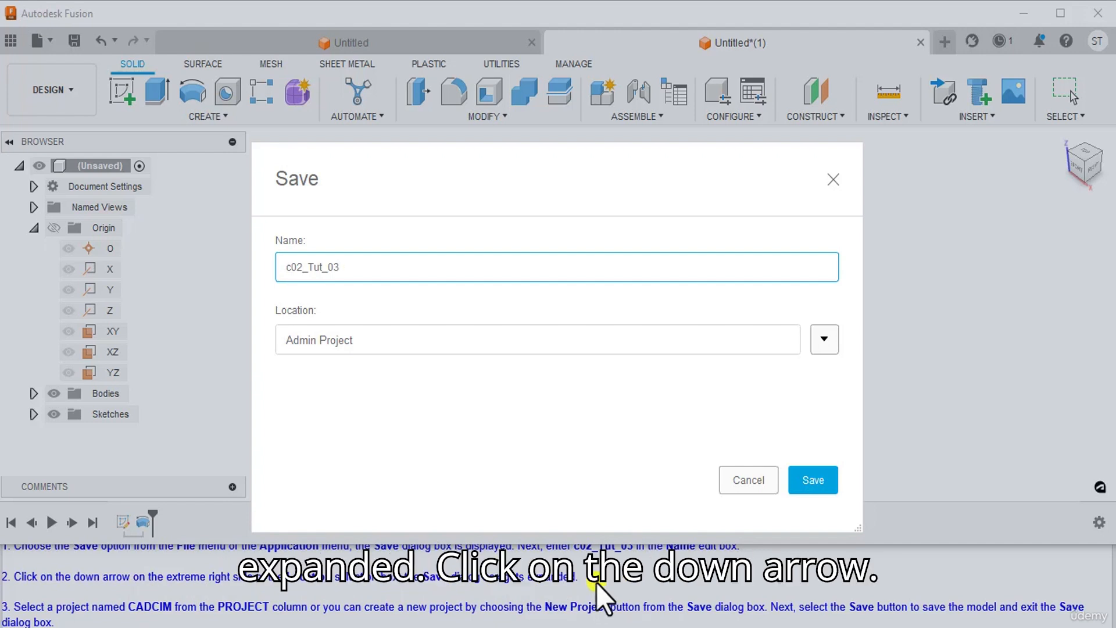
{"action": "left_click", "coordinate": [824, 339]}
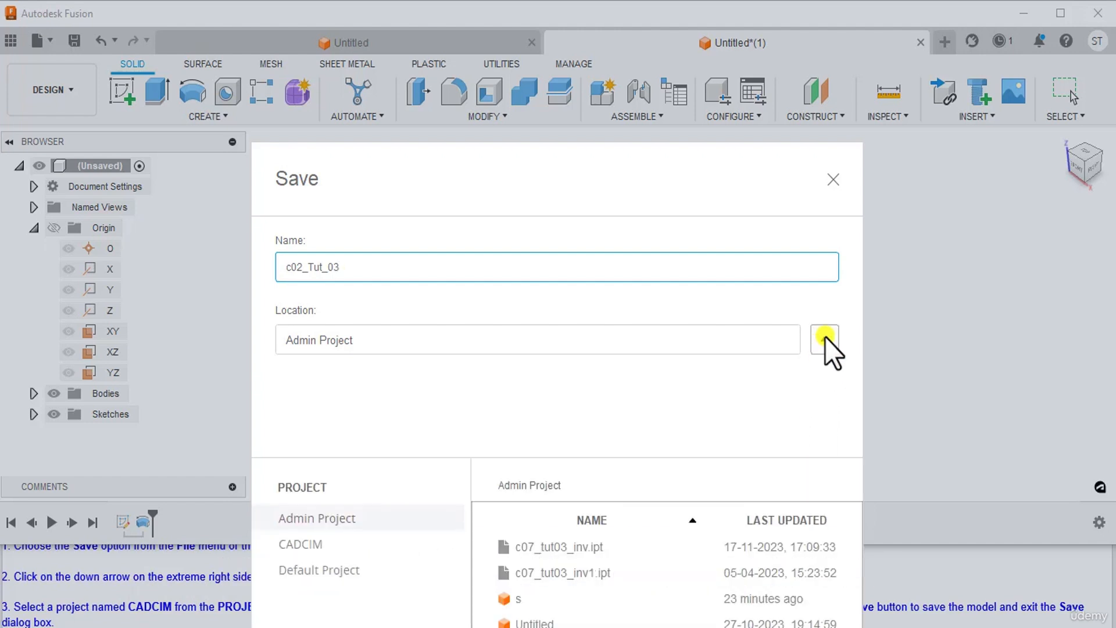
Step: Save the design to the CADCIM project as c02_Tut_03 v1
{"action": "left_click_drag", "start_coordinate": [710, 205], "coordinate": [967, 36]}
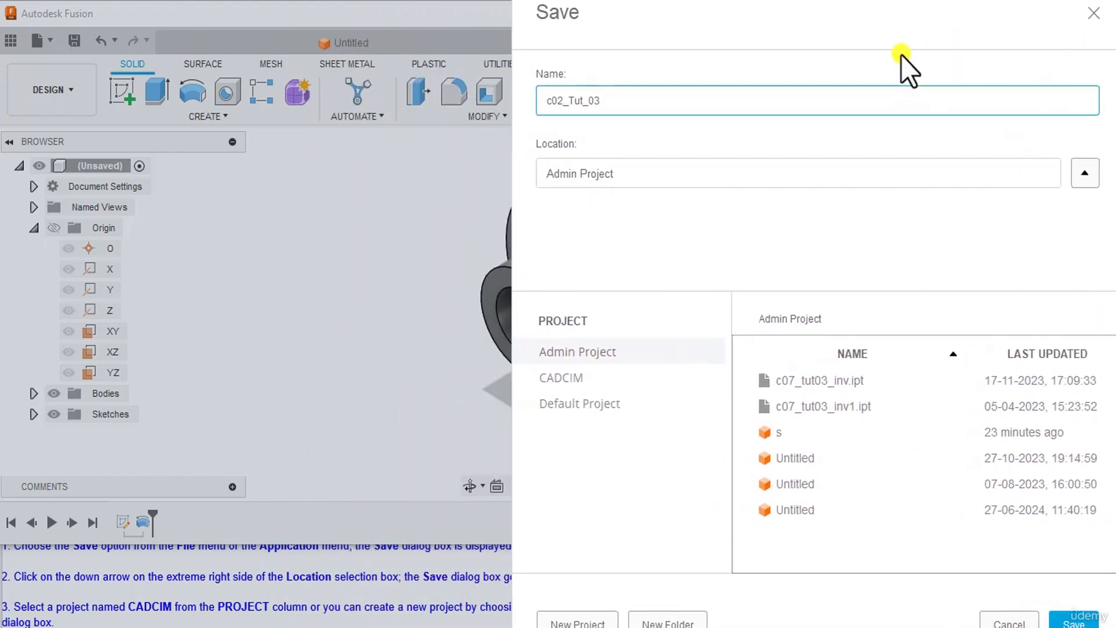
{"action": "left_click_drag", "start_coordinate": [890, 20], "coordinate": [874, 1]}
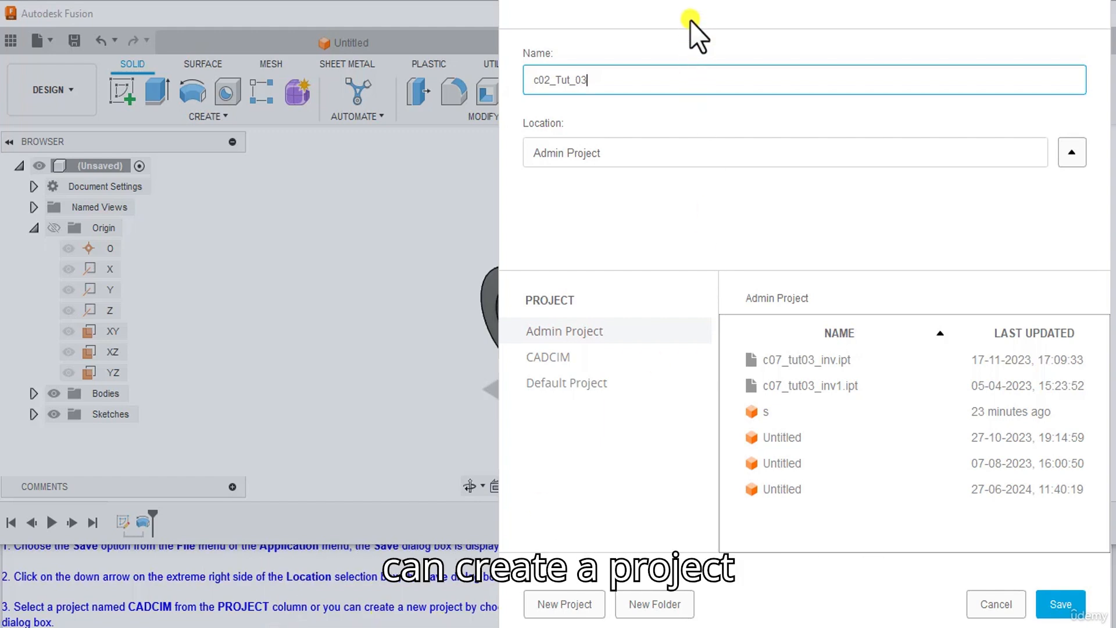
{"action": "left_click_drag", "start_coordinate": [689, 19], "coordinate": [7, 25]}
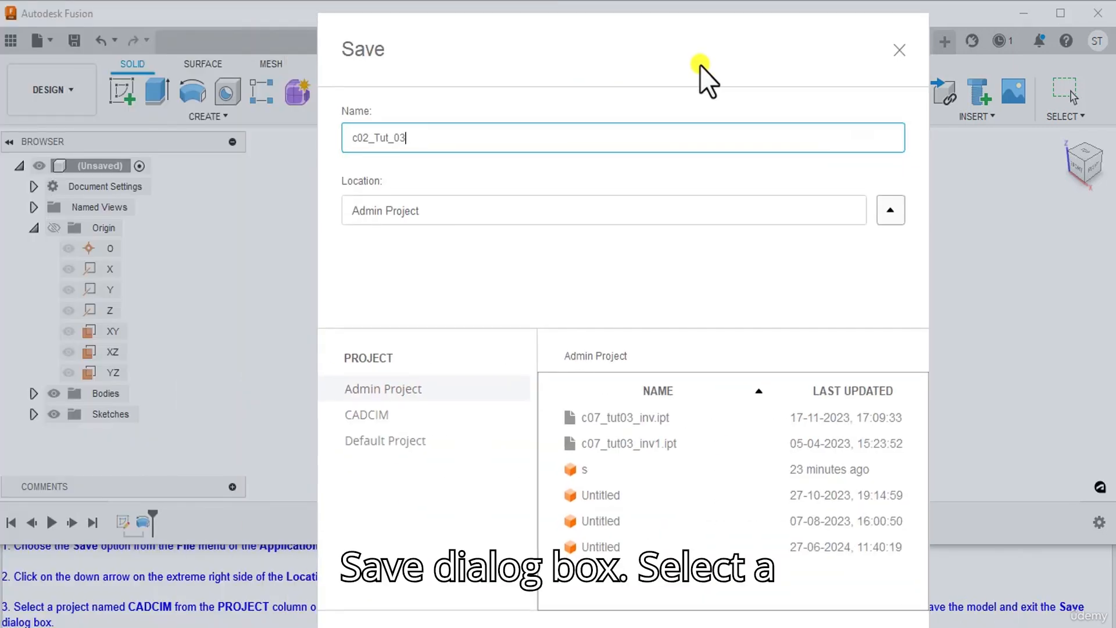
{"action": "left_click", "coordinate": [421, 388]}
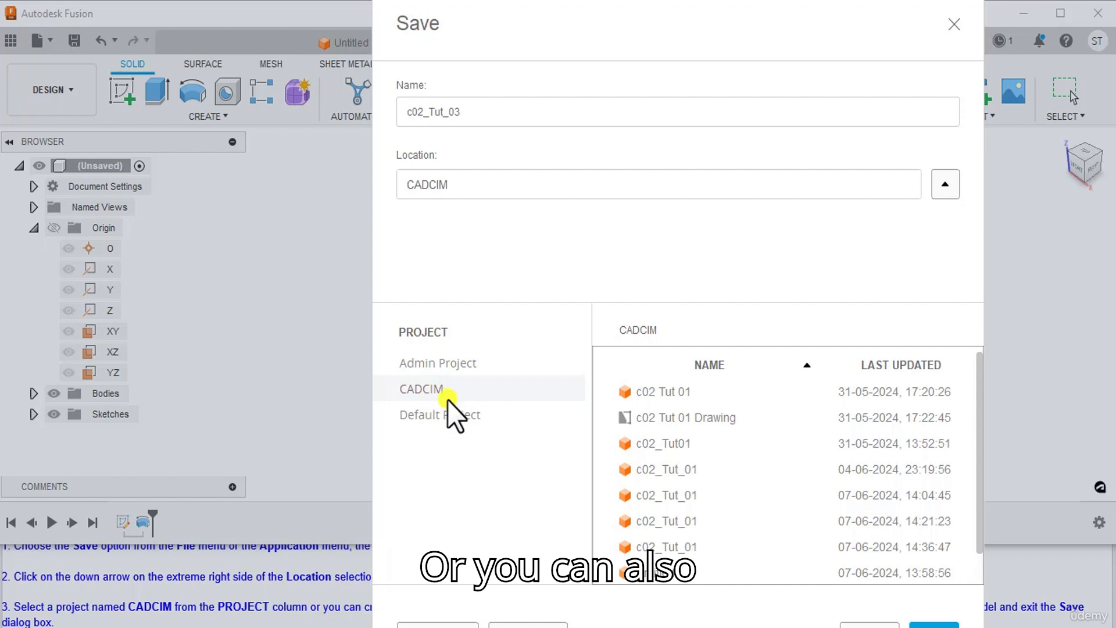
{"action": "left_click_drag", "start_coordinate": [557, 44], "coordinate": [675, 2]}
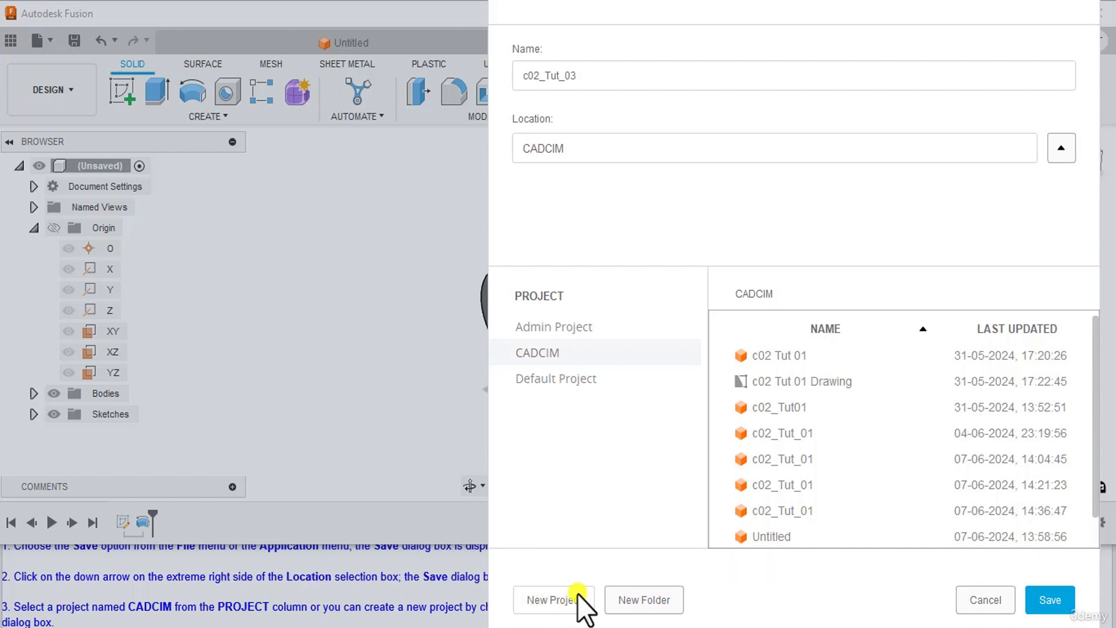
{"action": "left_click_drag", "start_coordinate": [721, 7], "coordinate": [584, 7]}
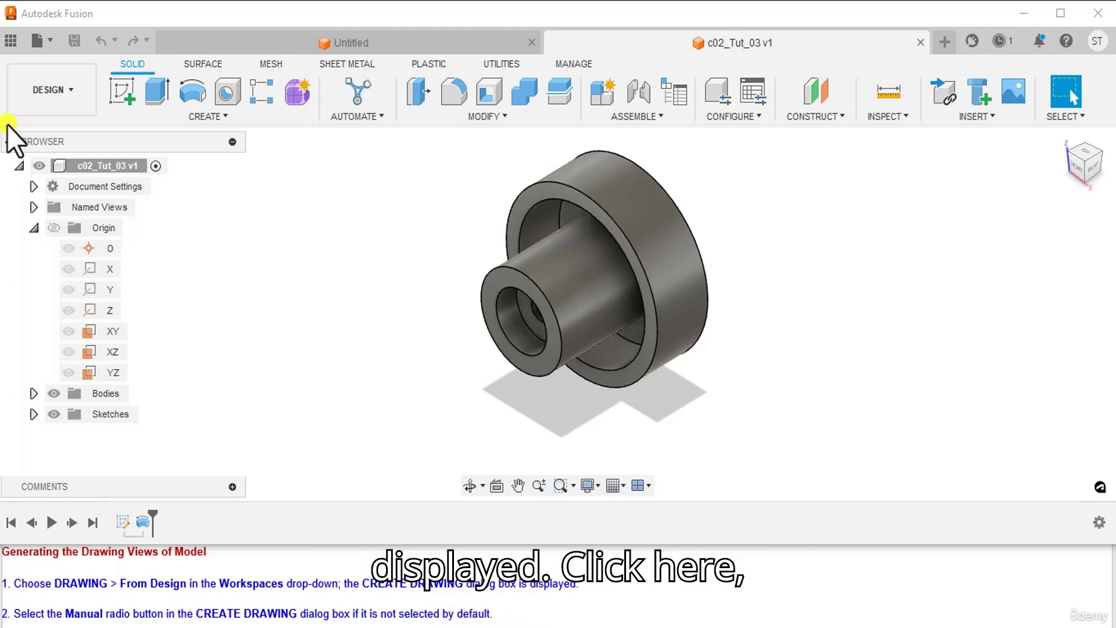
Step: Begin a new drawing of c02_Tut_03 using DRAWING > From Design
{"action": "left_click", "coordinate": [74, 89]}
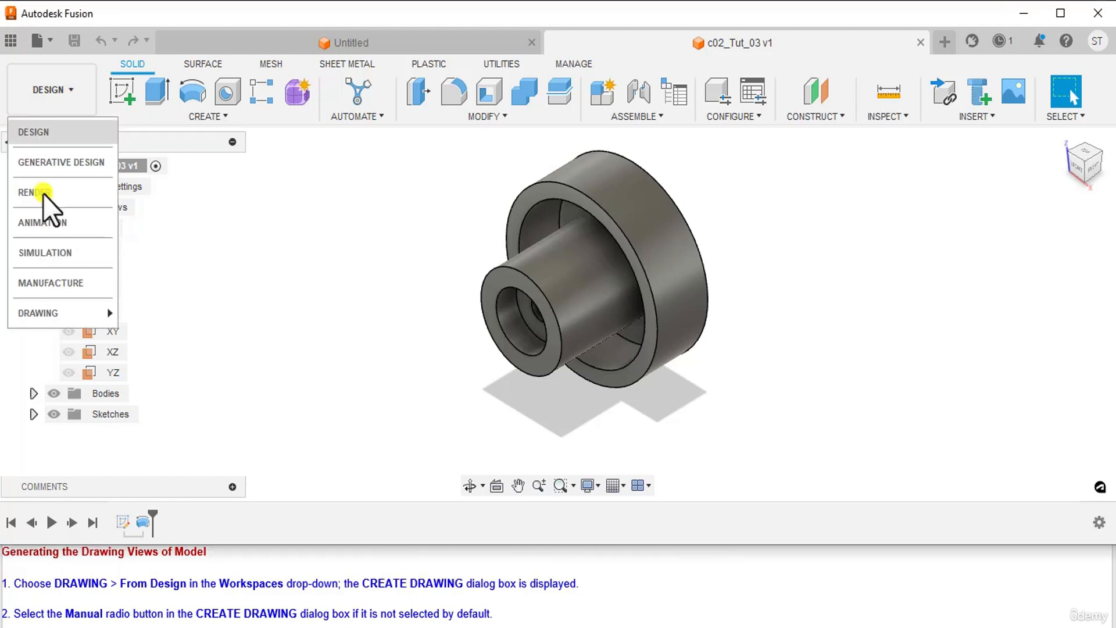
{"action": "mouse_move", "coordinate": [47, 314]}
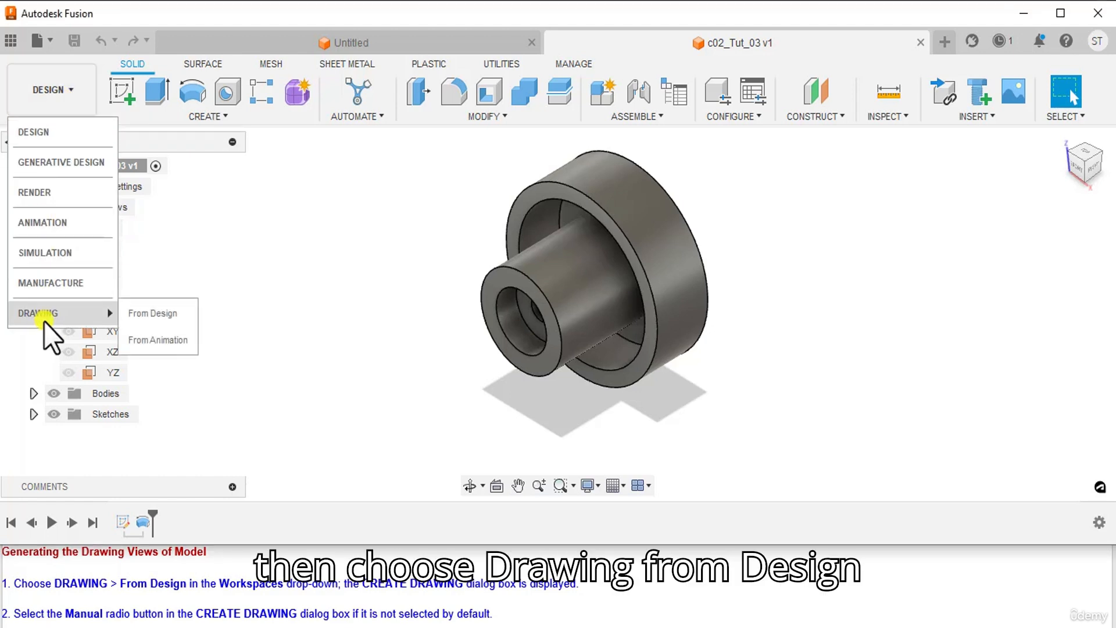
{"action": "left_click", "coordinate": [155, 313]}
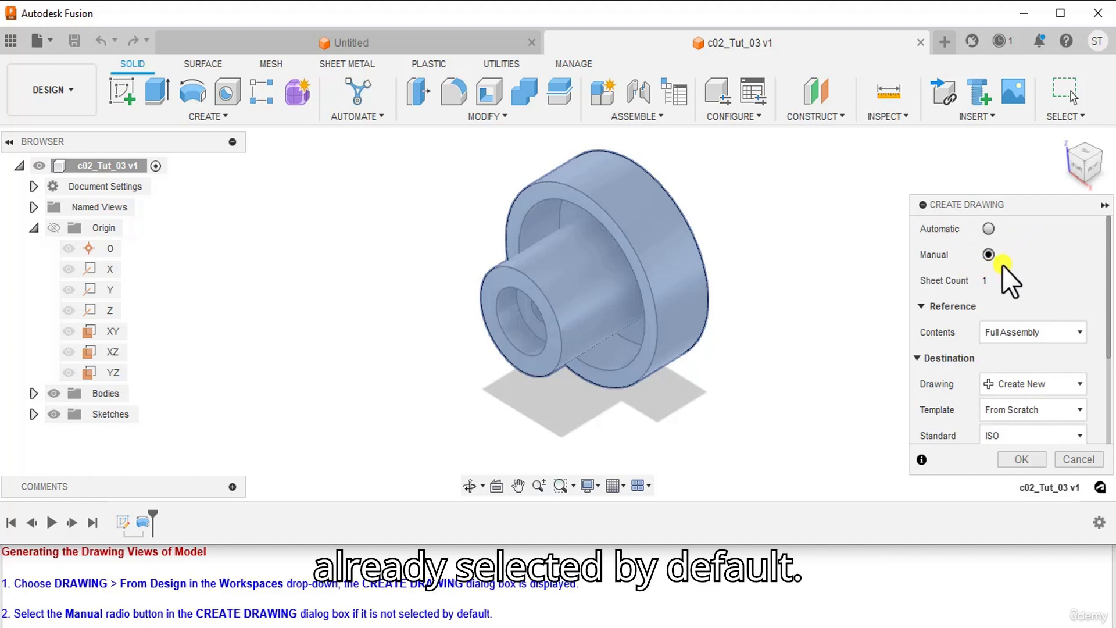
Step: Set the drawing contents to Full Assembly and the drafting standard to ISO
{"action": "scroll", "coordinate": [462, 593], "scroll_direction": "down", "scroll_amount": 1}
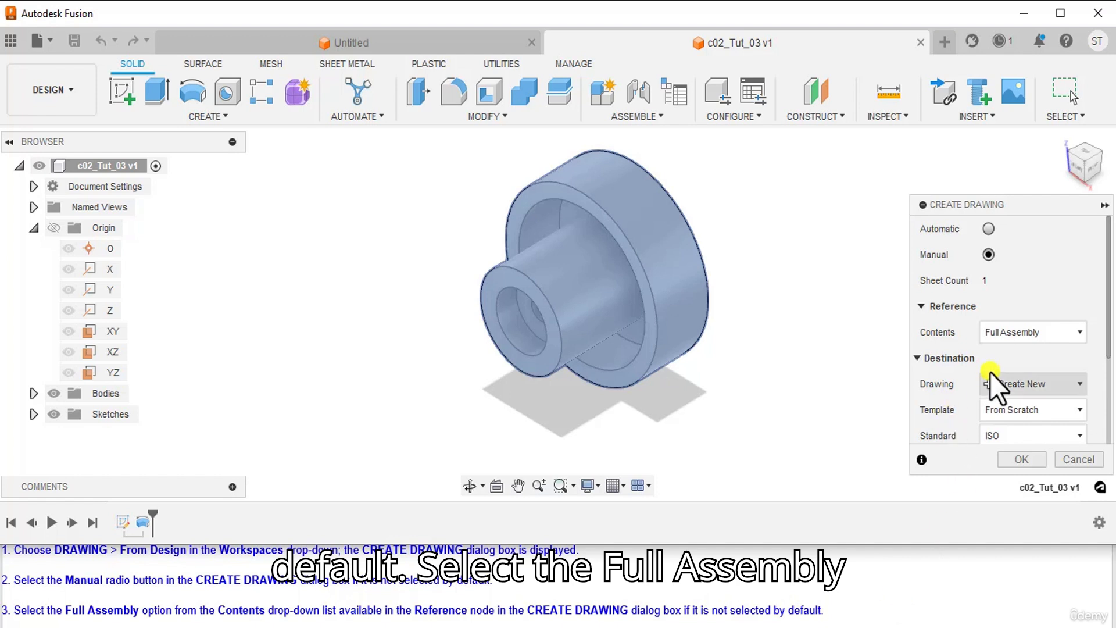
{"action": "left_click", "coordinate": [1033, 330]}
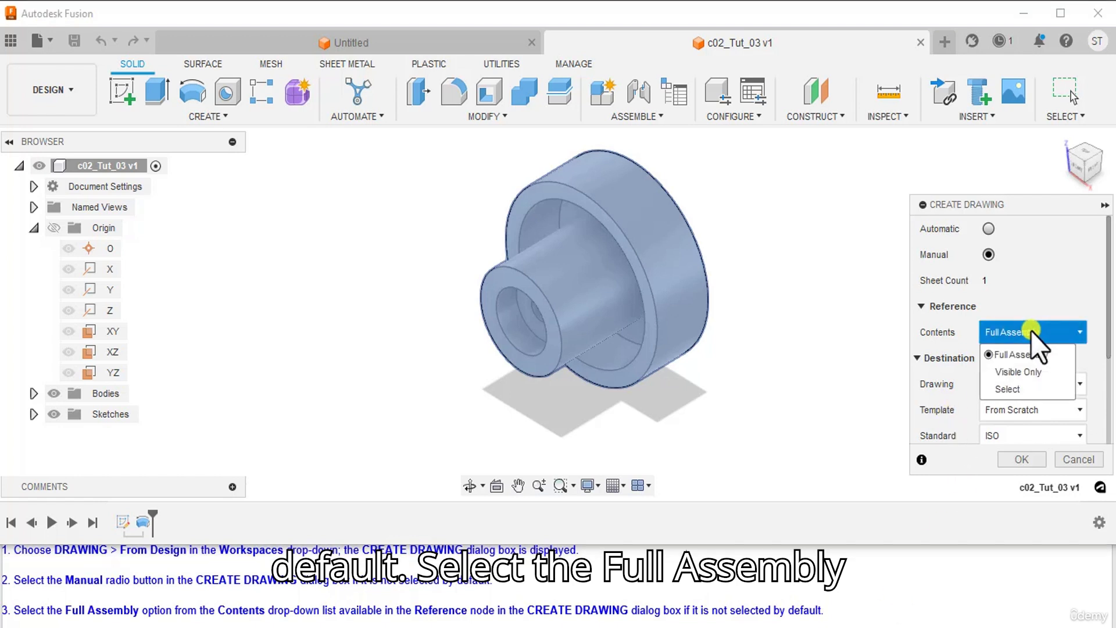
{"action": "left_click", "coordinate": [1002, 352]}
{"action": "scroll", "coordinate": [146, 613], "scroll_direction": "down", "scroll_amount": 1}
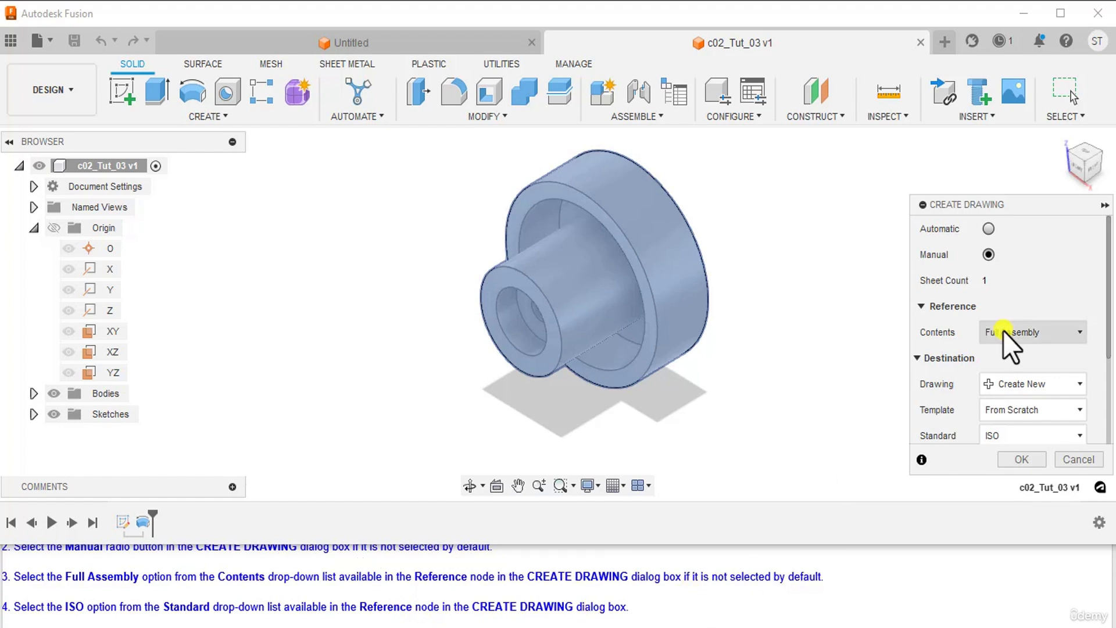
{"action": "left_click", "coordinate": [1011, 437]}
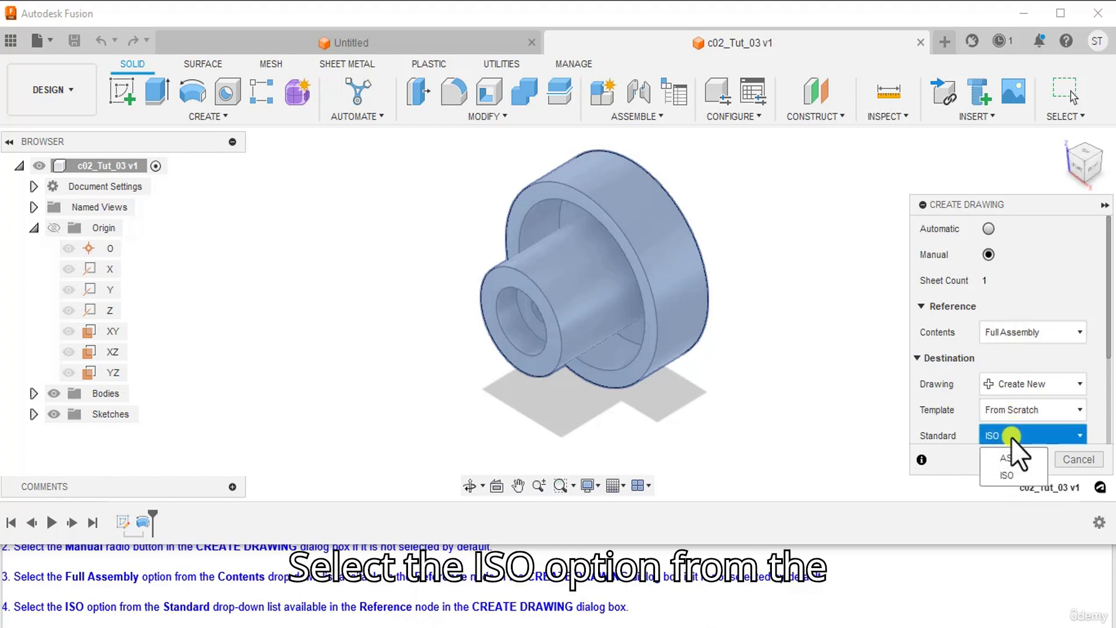
{"action": "left_click", "coordinate": [1010, 474]}
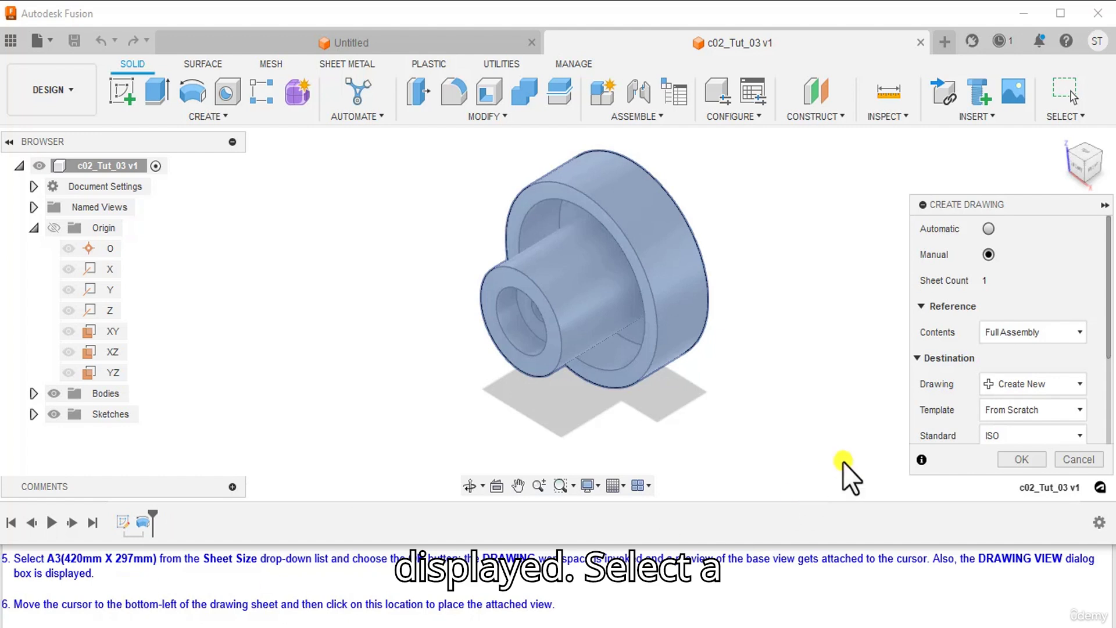
Step: Choose an A3 sheet size and create the c02_Tut_03 drawing sheet
{"action": "scroll", "coordinate": [1041, 412], "scroll_direction": "down", "scroll_amount": 2}
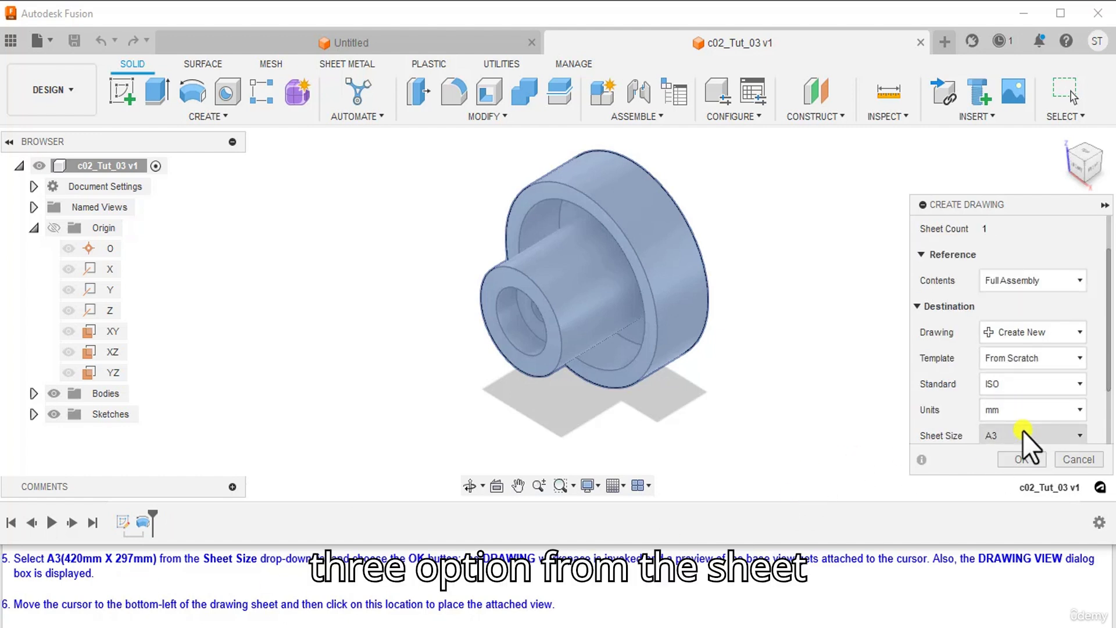
{"action": "left_click", "coordinate": [1023, 431]}
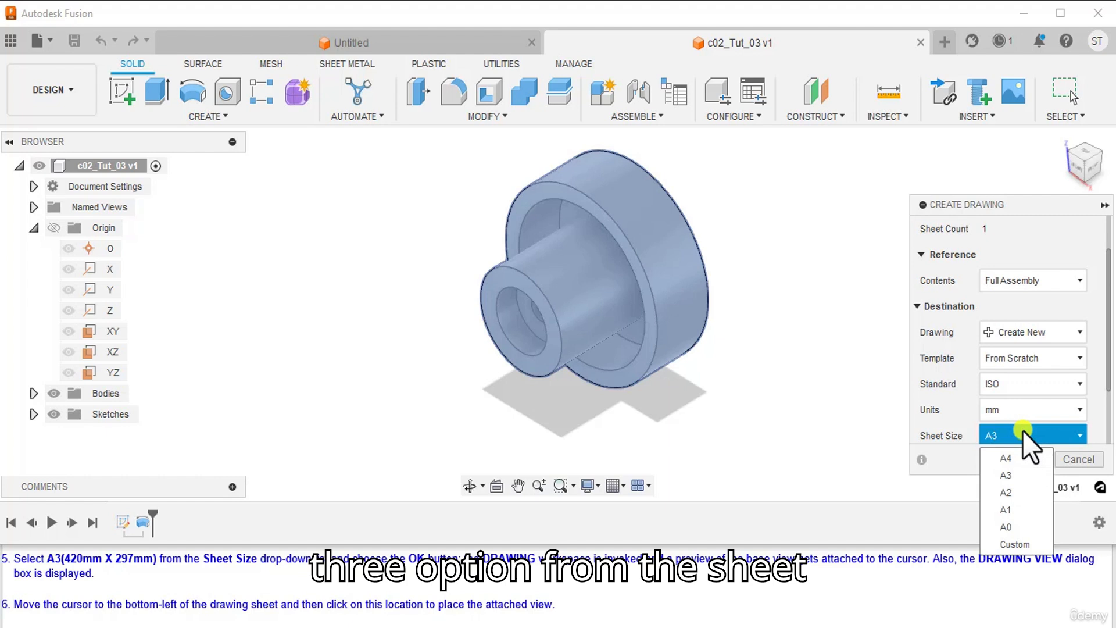
{"action": "left_click", "coordinate": [1007, 478]}
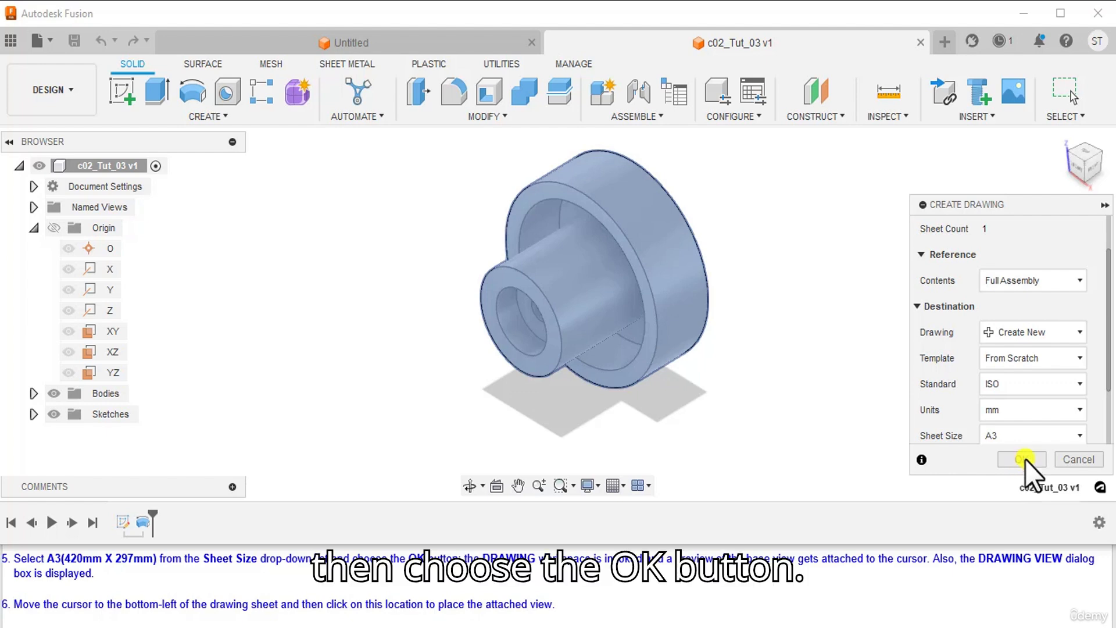
{"action": "left_click", "coordinate": [1022, 459]}
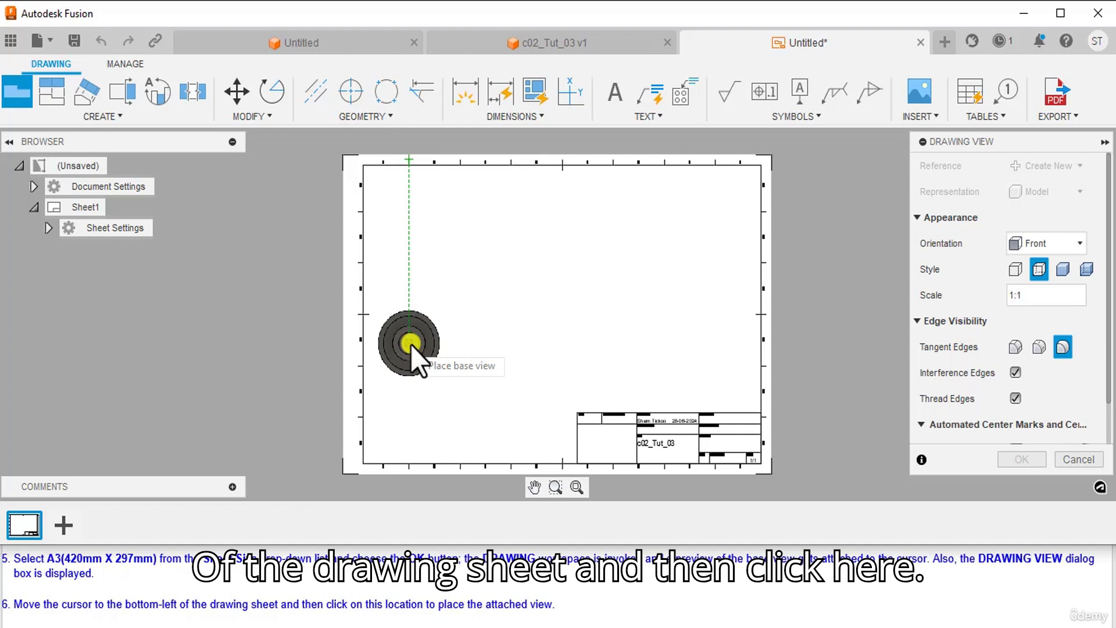
Step: Drop the front base view of the revolved part into the lower-left corner of the A3 sheet
{"action": "left_click", "coordinate": [410, 344]}
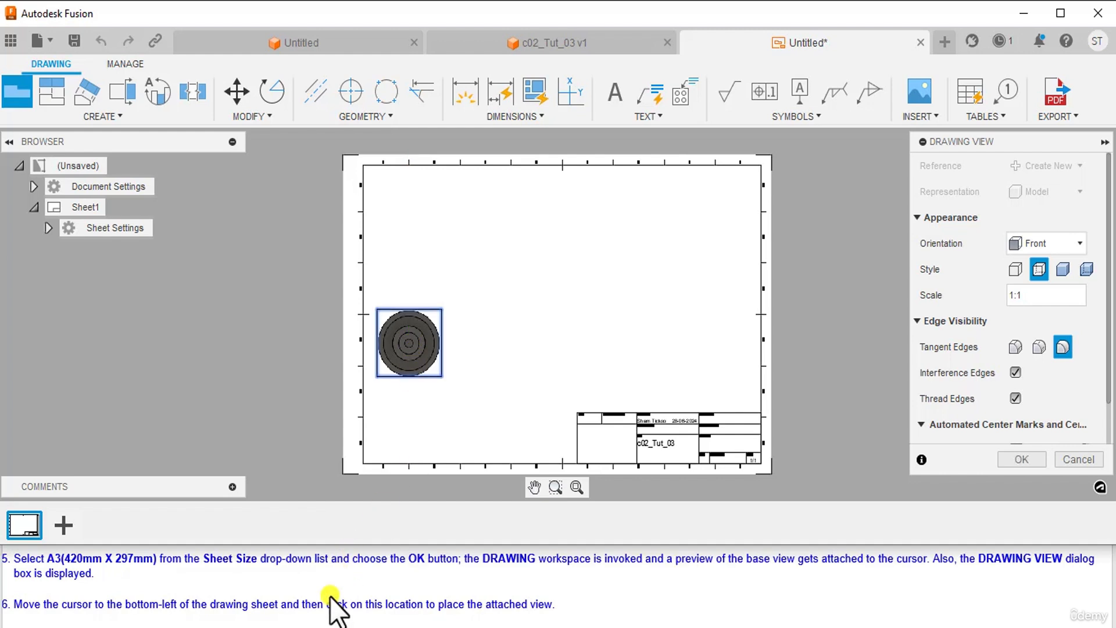
{"action": "scroll", "coordinate": [330, 593], "scroll_direction": "down", "scroll_amount": 1}
{"action": "scroll", "coordinate": [330, 594], "scroll_direction": "down", "scroll_amount": 1}
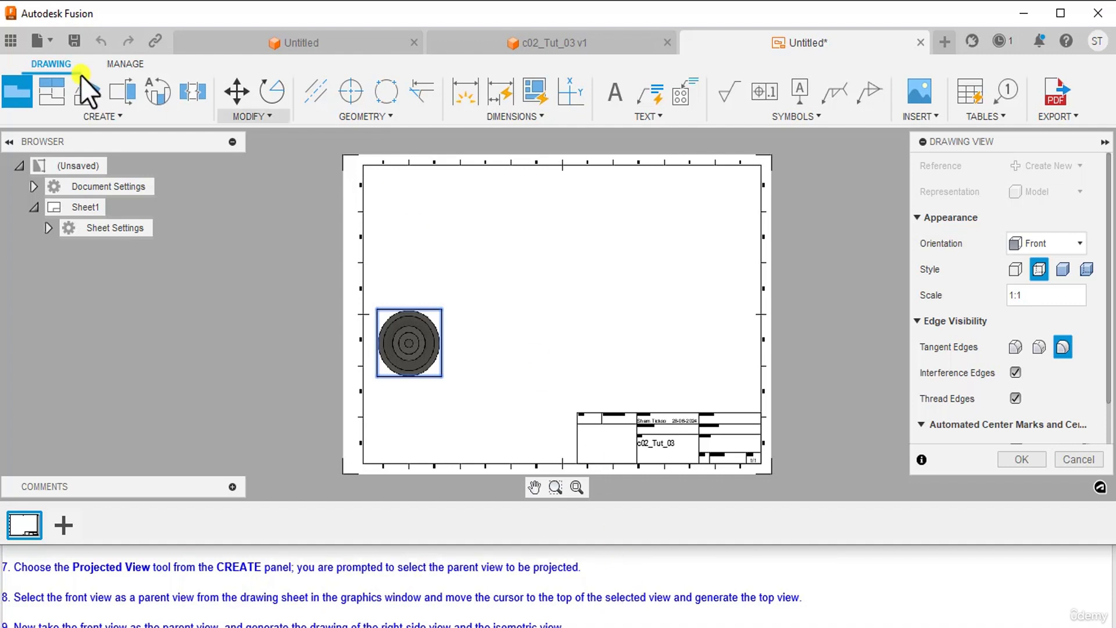
{"action": "left_click", "coordinate": [63, 93]}
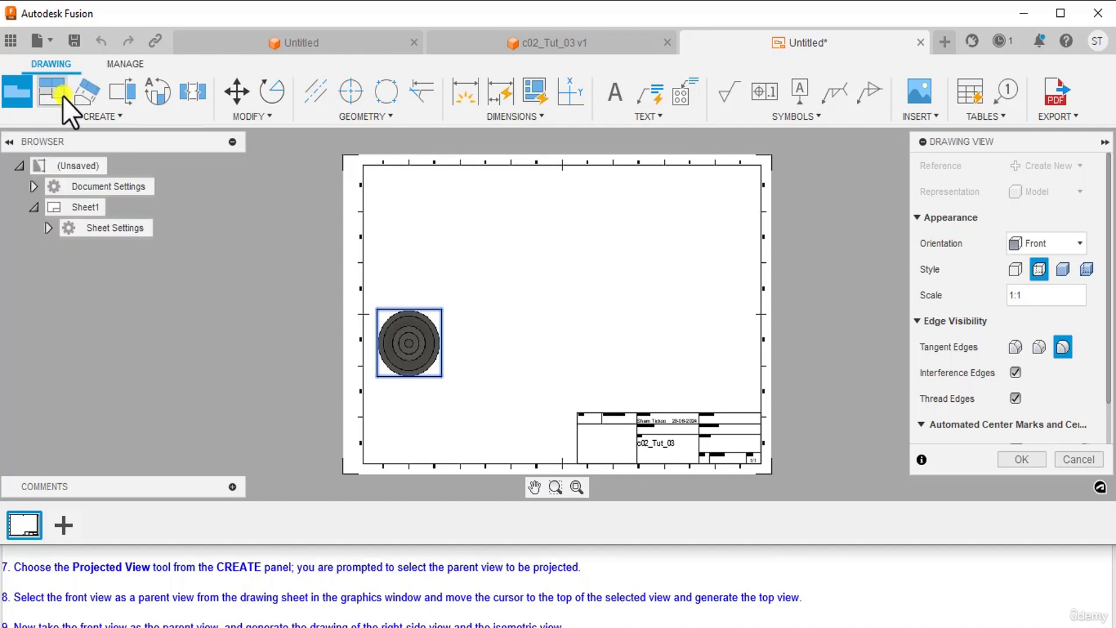
Step: Project a top view above the front view and a right-side view beside it
{"action": "left_click", "coordinate": [63, 97]}
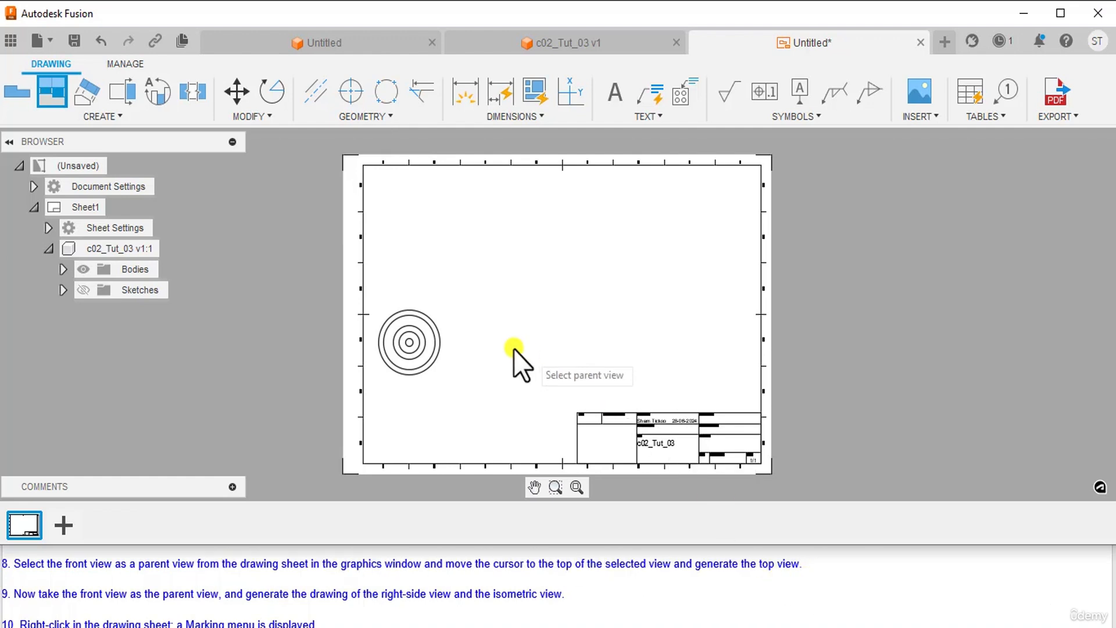
{"action": "left_click", "coordinate": [445, 357]}
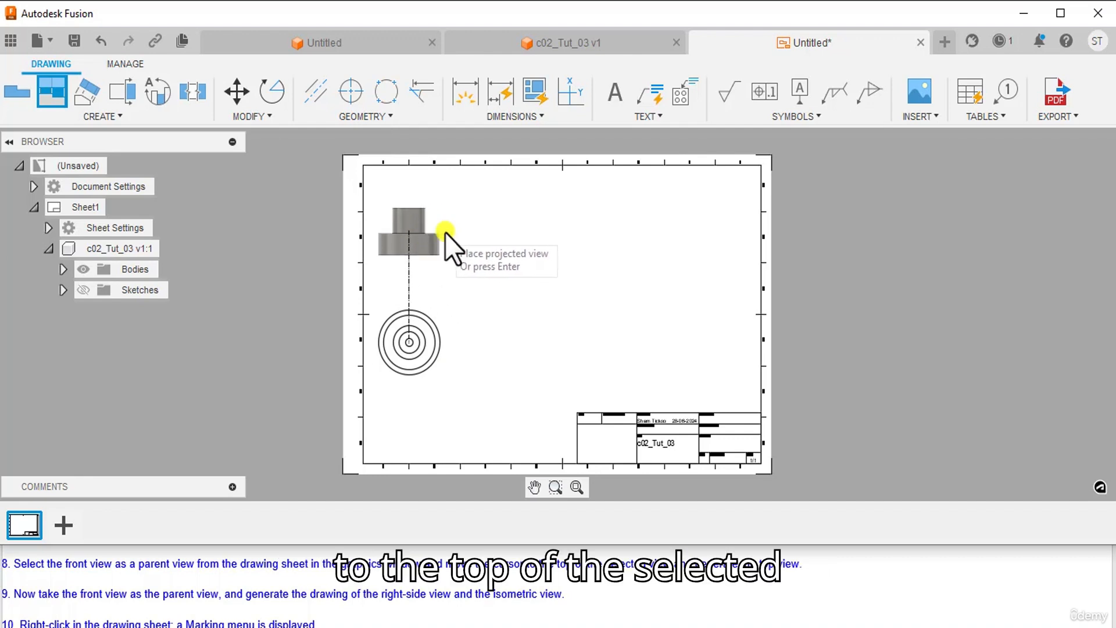
{"action": "left_click", "coordinate": [420, 211]}
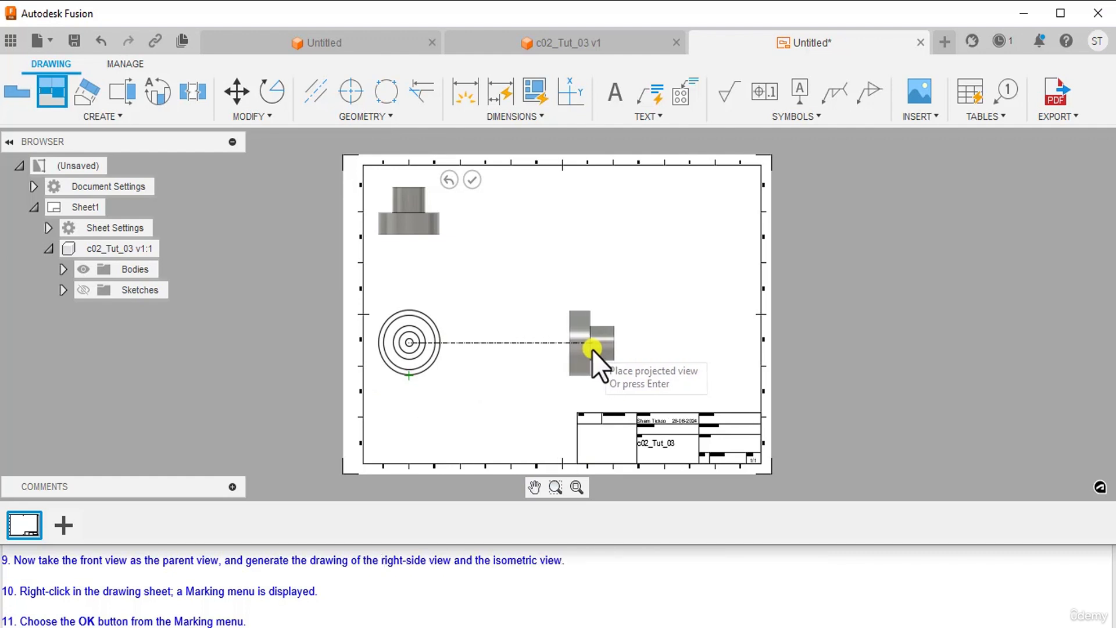
{"action": "left_click", "coordinate": [592, 350]}
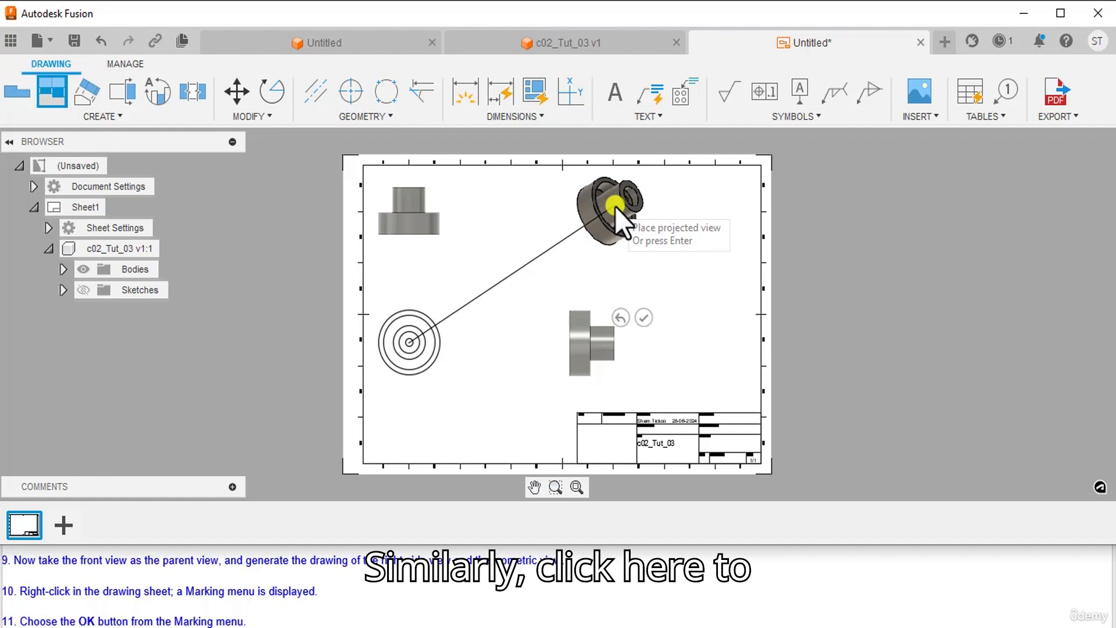
Step: Place an isometric view at the sheet's upper right and confirm the projected views with OK
{"action": "left_click", "coordinate": [615, 206]}
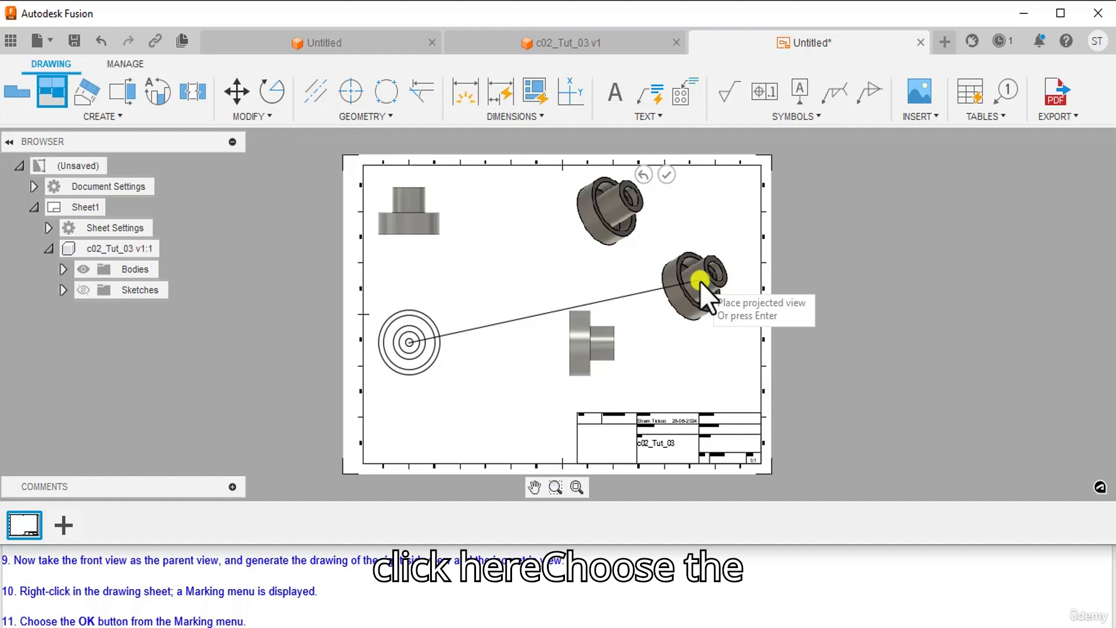
{"action": "right_click", "coordinate": [700, 281]}
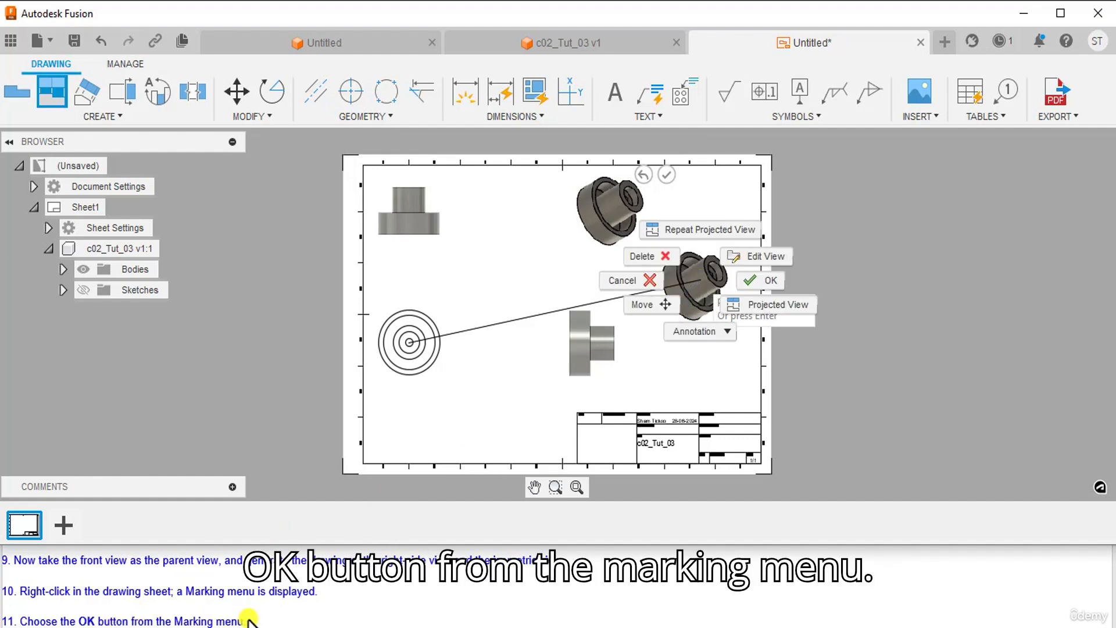
{"action": "left_click", "coordinate": [763, 280]}
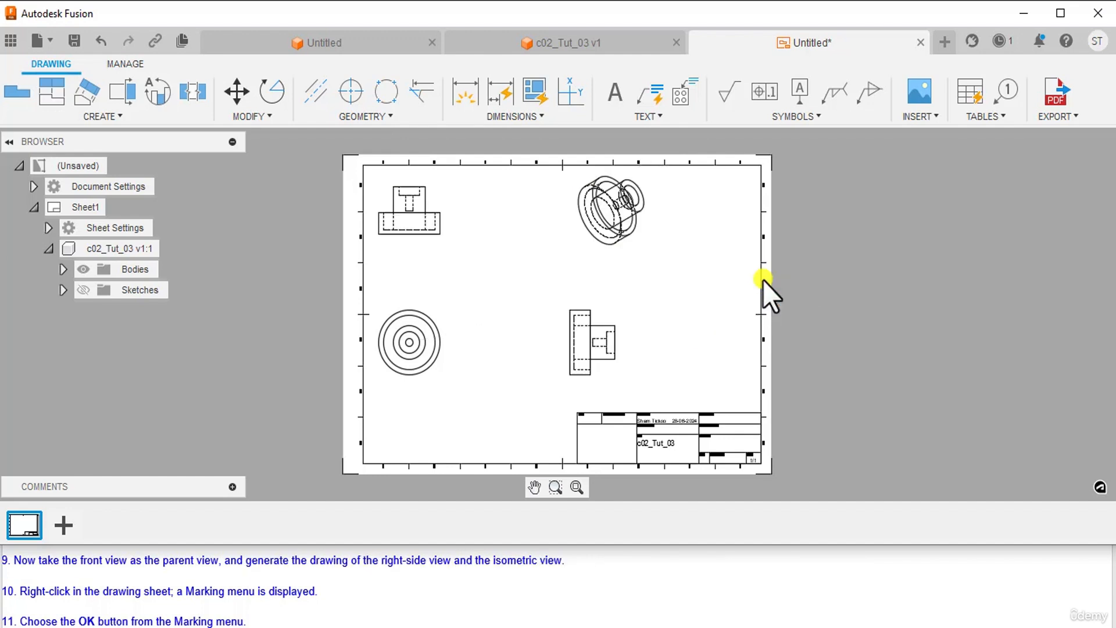